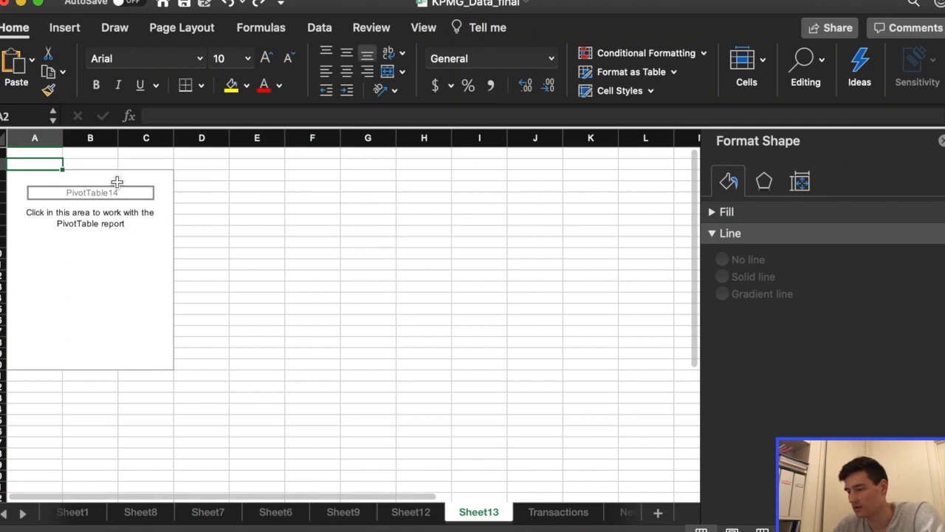
Add the profit, wealth_segment and Customer Title fields to the empty pivot table on Sheet13
{"action": "left_click", "coordinate": [117, 183]}
{"action": "left_click", "coordinate": [23, 172]}
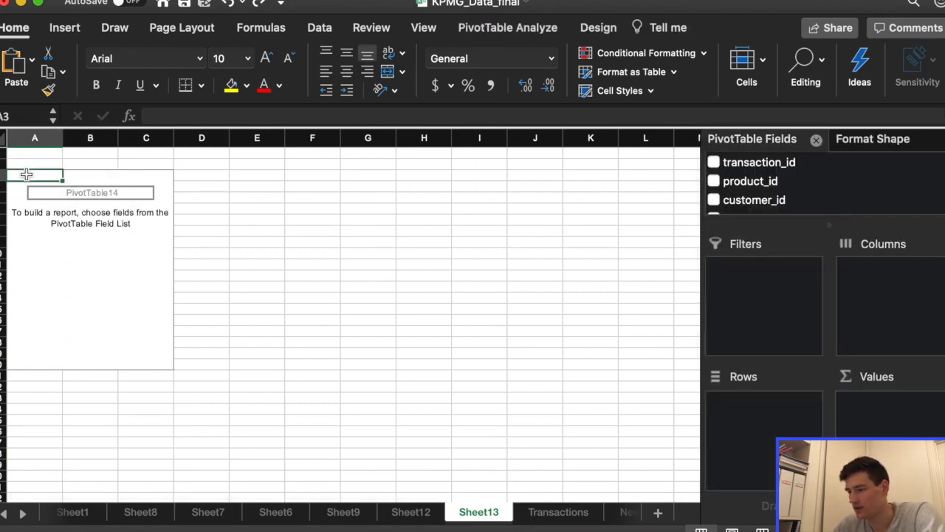
{"action": "scroll", "coordinate": [745, 178], "scroll_direction": "down", "scroll_amount": 5}
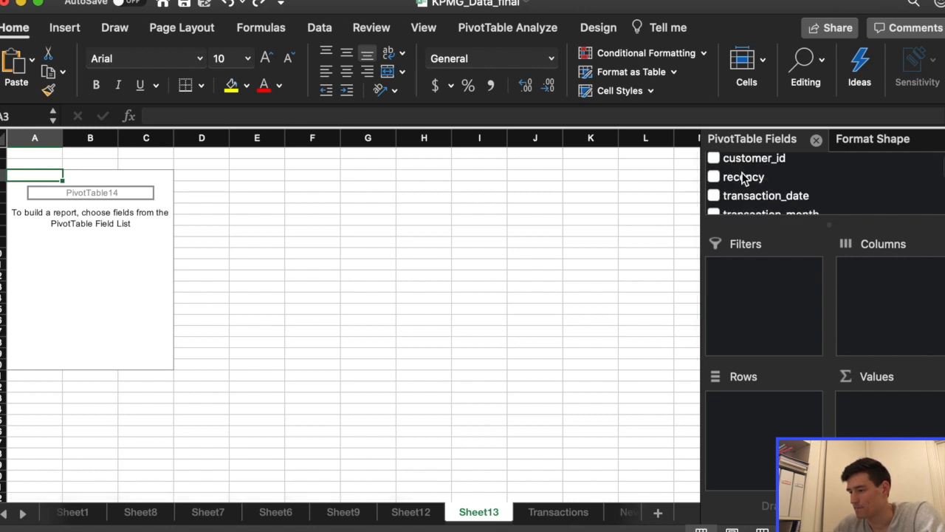
{"action": "scroll", "coordinate": [745, 177], "scroll_direction": "down", "scroll_amount": 4}
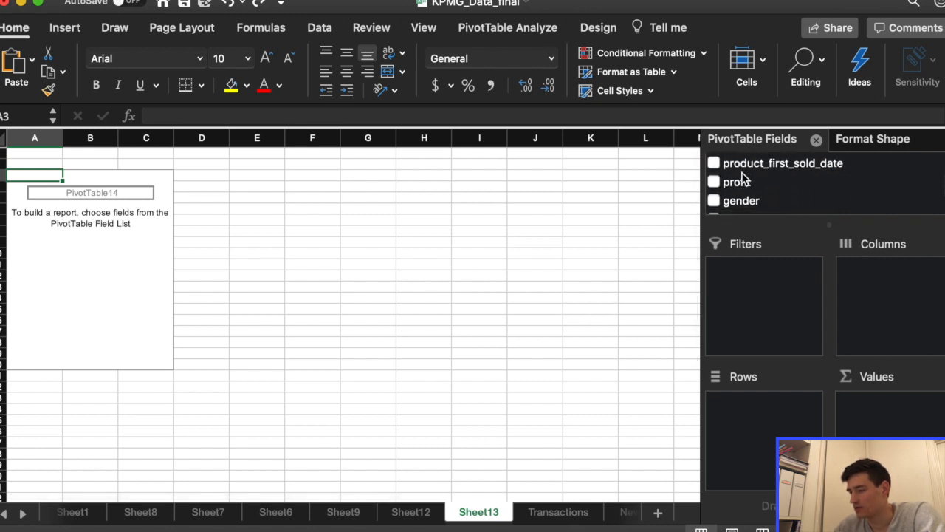
{"action": "left_click", "coordinate": [736, 184]}
{"action": "scroll", "coordinate": [735, 186], "scroll_direction": "down", "scroll_amount": 8}
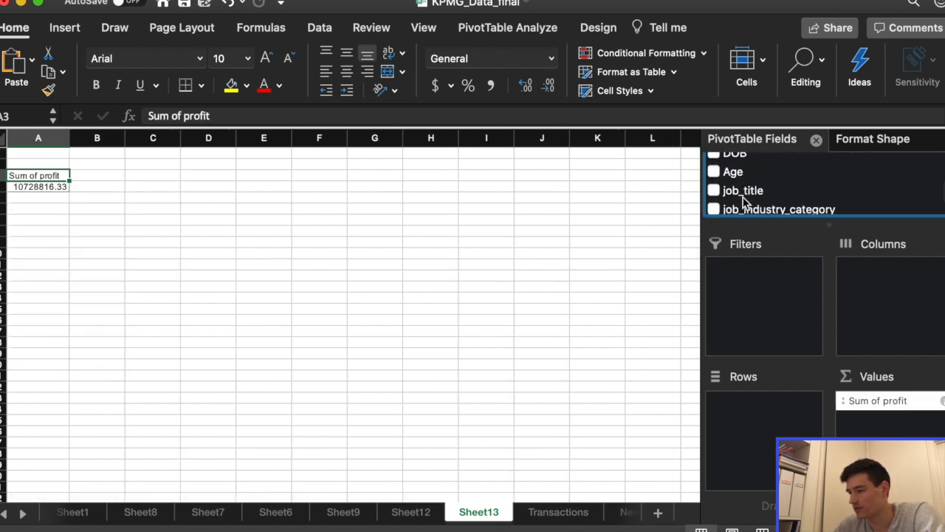
{"action": "left_click", "coordinate": [714, 161]}
{"action": "scroll", "coordinate": [735, 193], "scroll_direction": "down", "scroll_amount": 3}
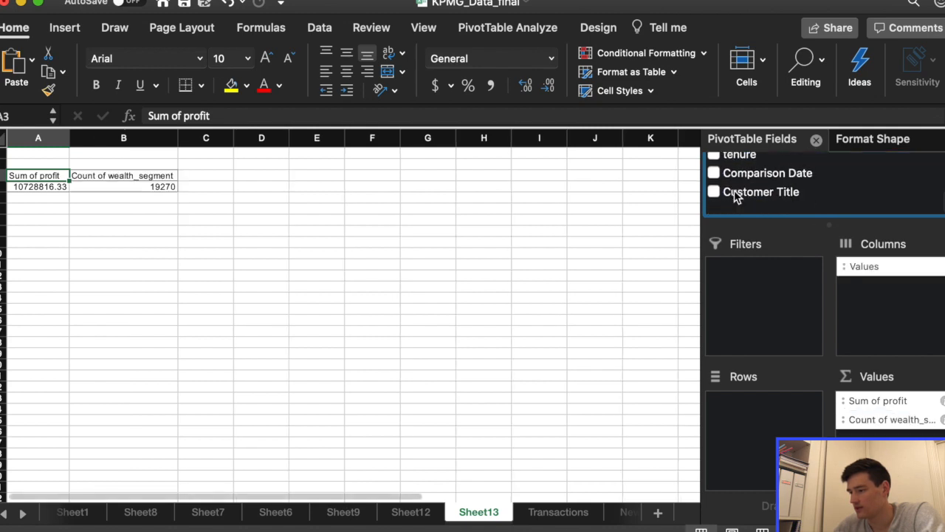
{"action": "left_click", "coordinate": [714, 206]}
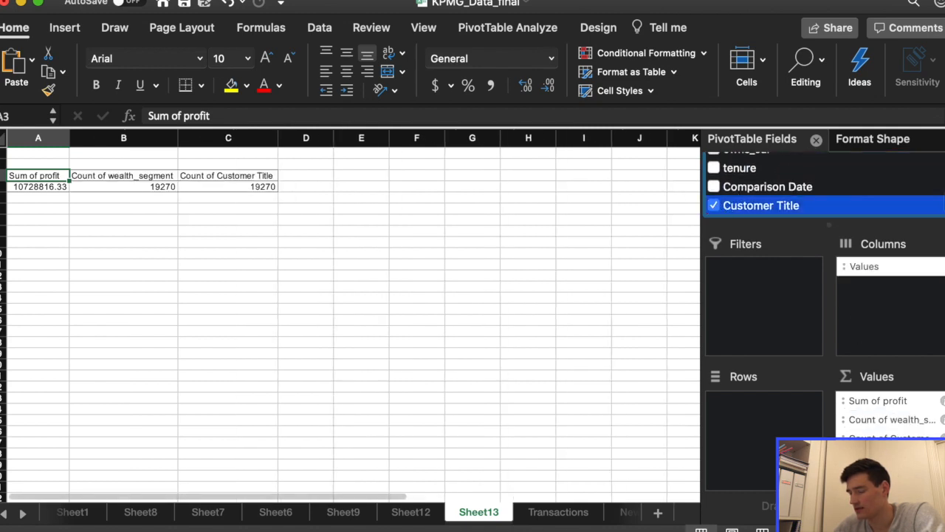
Place Customer Title and wealth_segment in the pivot table's columns and summarize profit by Average
{"action": "left_click_drag", "start_coordinate": [886, 438], "coordinate": [896, 310]}
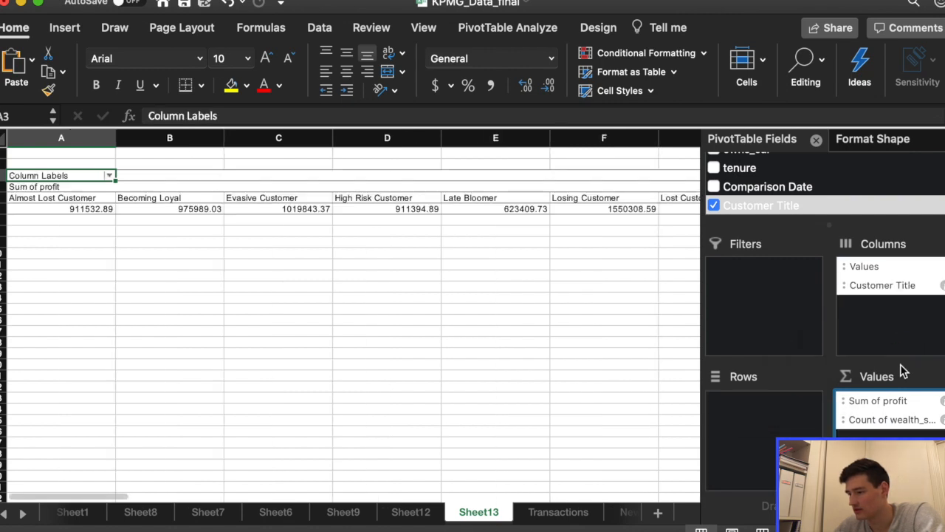
{"action": "left_click", "coordinate": [942, 401]}
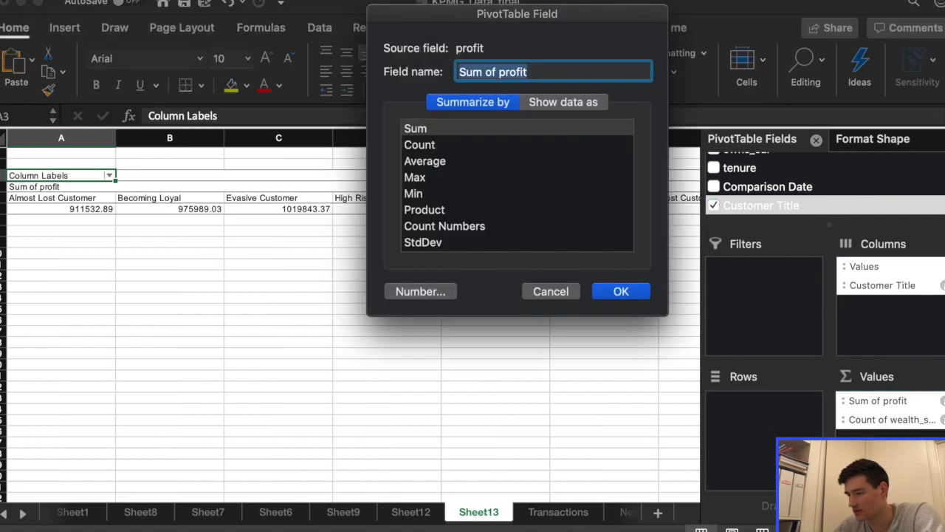
{"action": "left_click", "coordinate": [494, 161]}
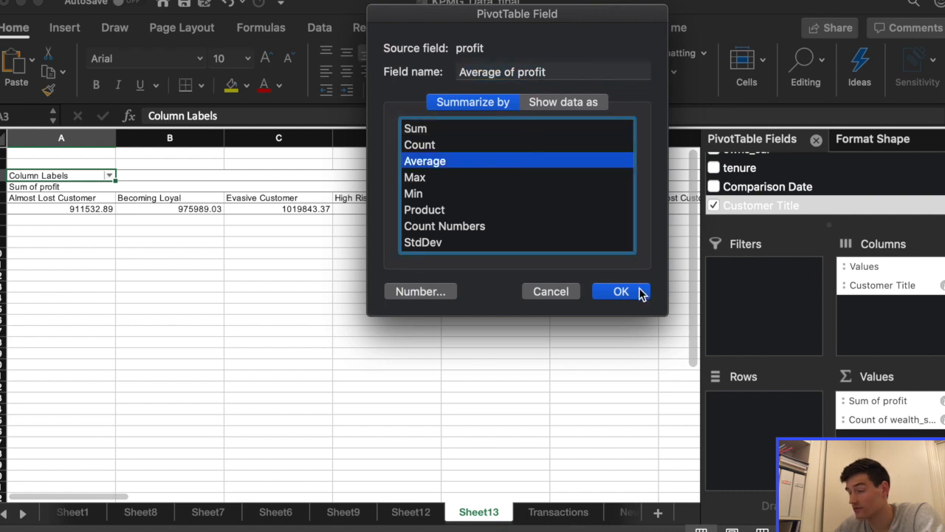
{"action": "left_click", "coordinate": [622, 292]}
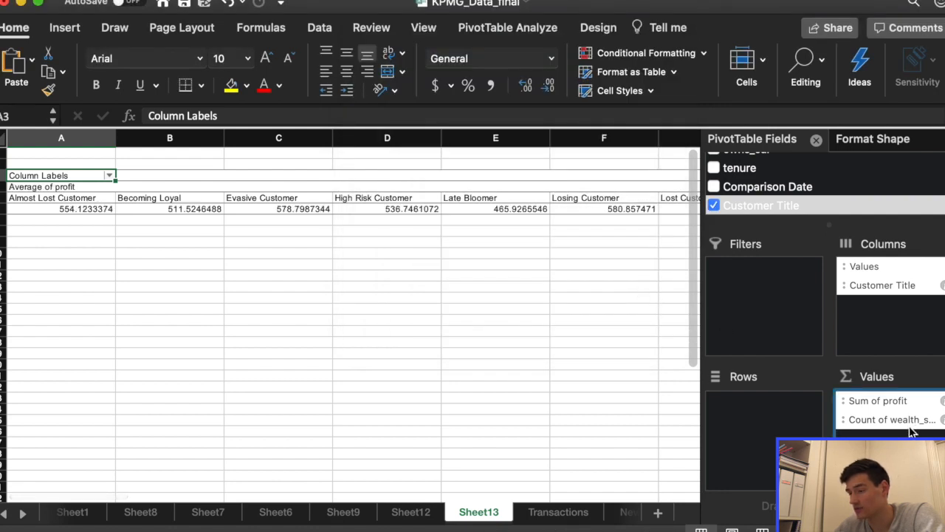
{"action": "left_click_drag", "start_coordinate": [891, 416], "coordinate": [891, 322]}
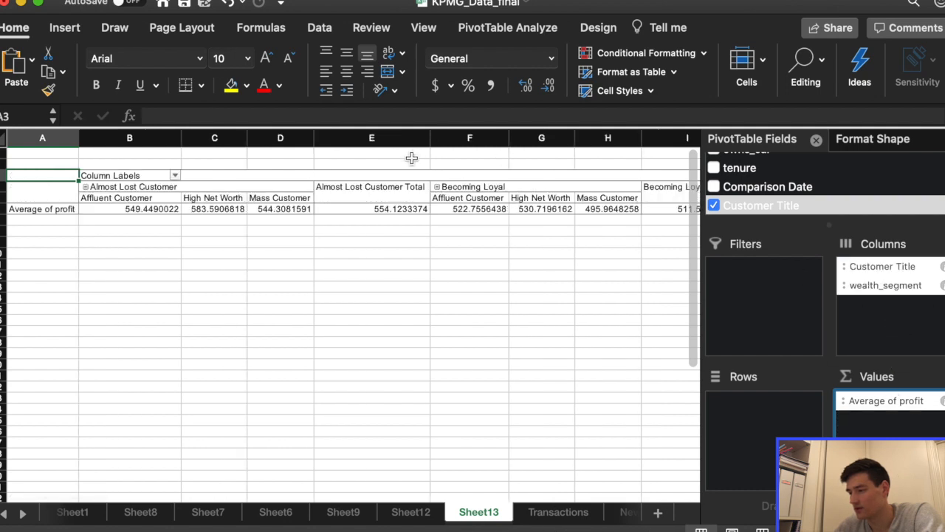
Insert a 2-D clustered column chart from the pivot table and move wealth_segment to the axis categories
{"action": "left_click", "coordinate": [65, 27]}
{"action": "left_click", "coordinate": [381, 58]}
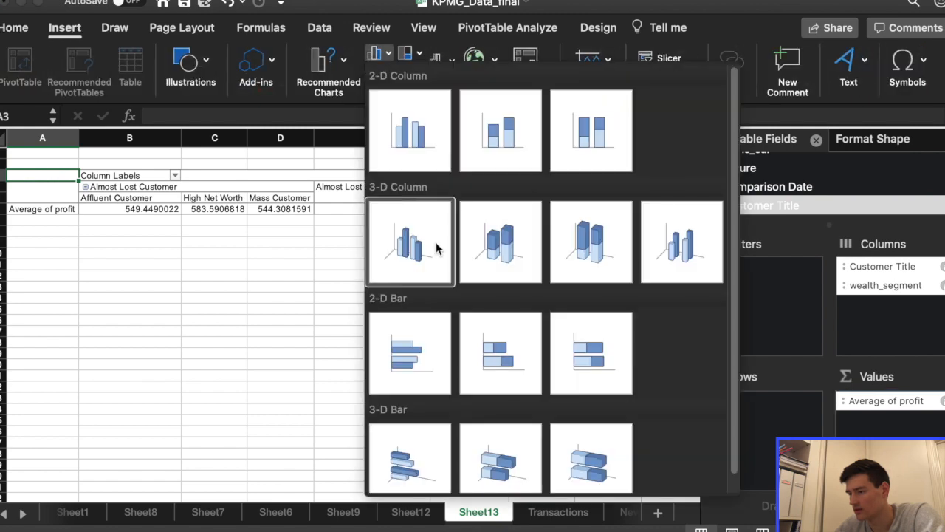
{"action": "left_click", "coordinate": [424, 155]}
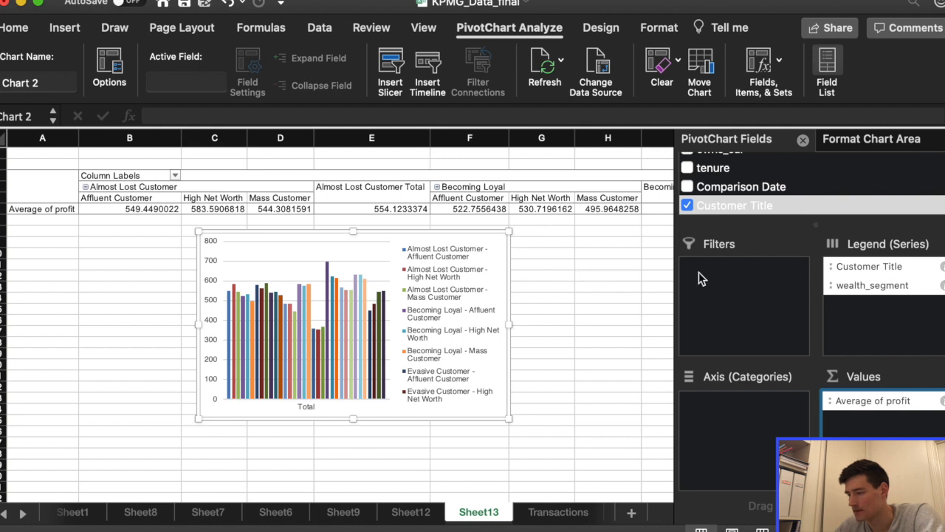
{"action": "left_click_drag", "start_coordinate": [855, 294], "coordinate": [743, 438]}
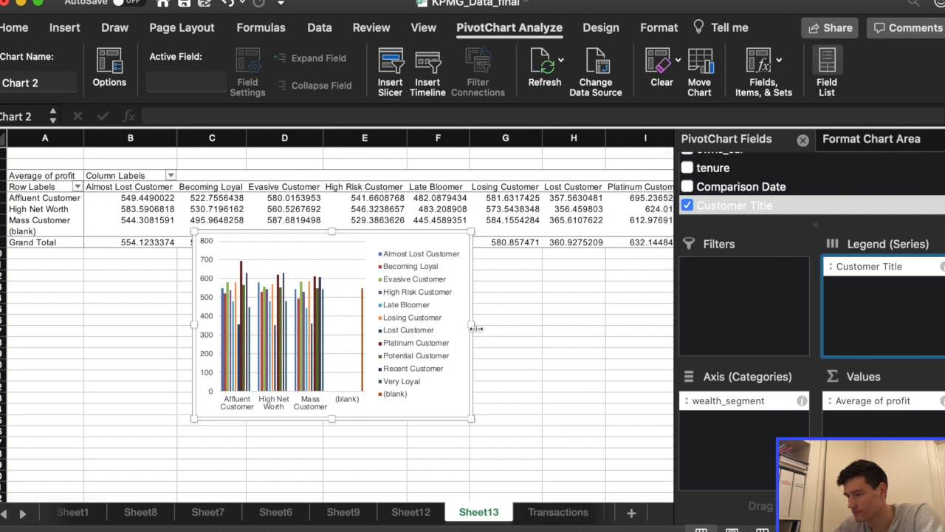
Widen the chart on both sides and shift its plot area slightly down
{"action": "left_click_drag", "start_coordinate": [473, 327], "coordinate": [582, 328]}
{"action": "left_click_drag", "start_coordinate": [194, 323], "coordinate": [47, 325]}
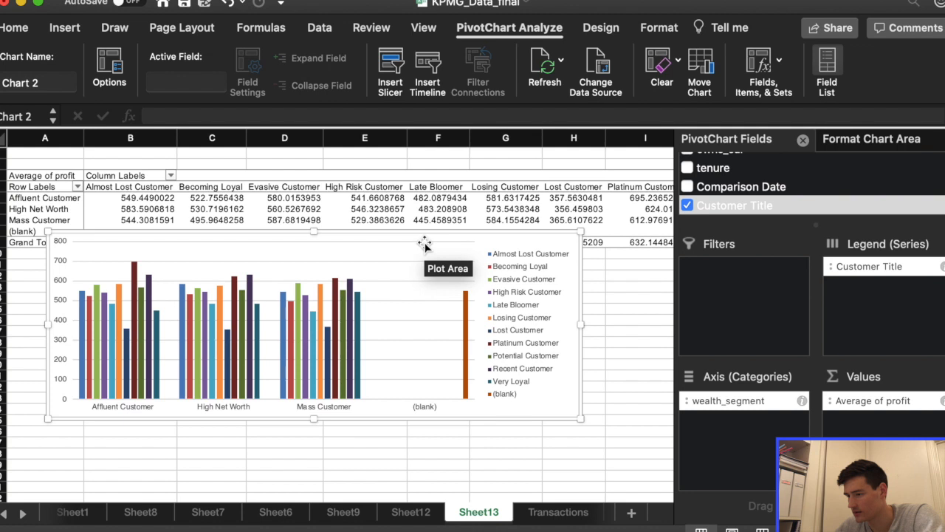
{"action": "left_click_drag", "start_coordinate": [424, 246], "coordinate": [424, 264]}
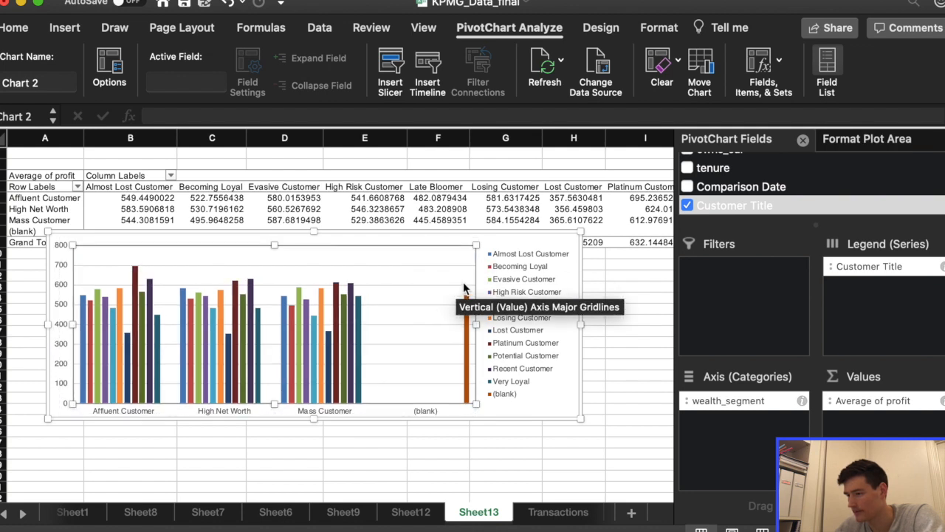
Swap the chart fields so Customer Title is the axis and wealth_segment the legend, and move the chart slightly down and right
{"action": "left_click_drag", "start_coordinate": [885, 273], "coordinate": [887, 304]}
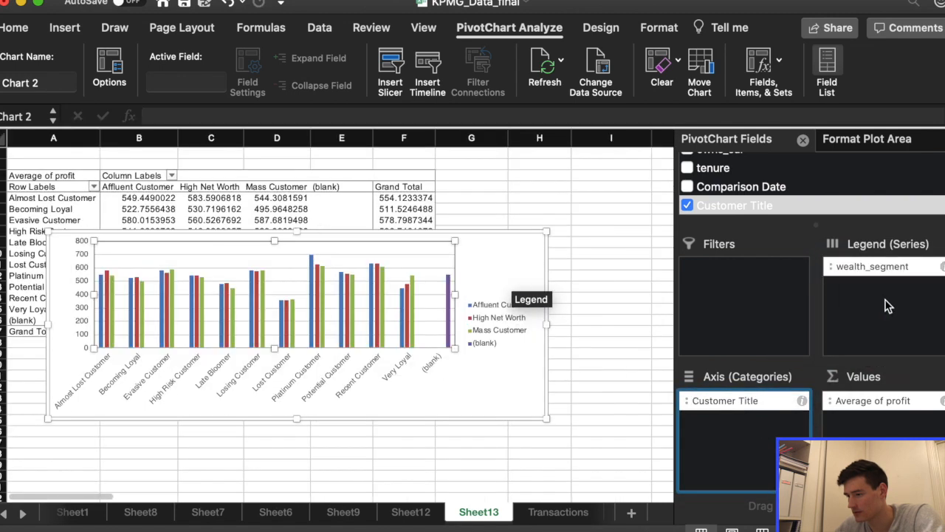
{"action": "left_click_drag", "start_coordinate": [513, 254], "coordinate": [545, 275]}
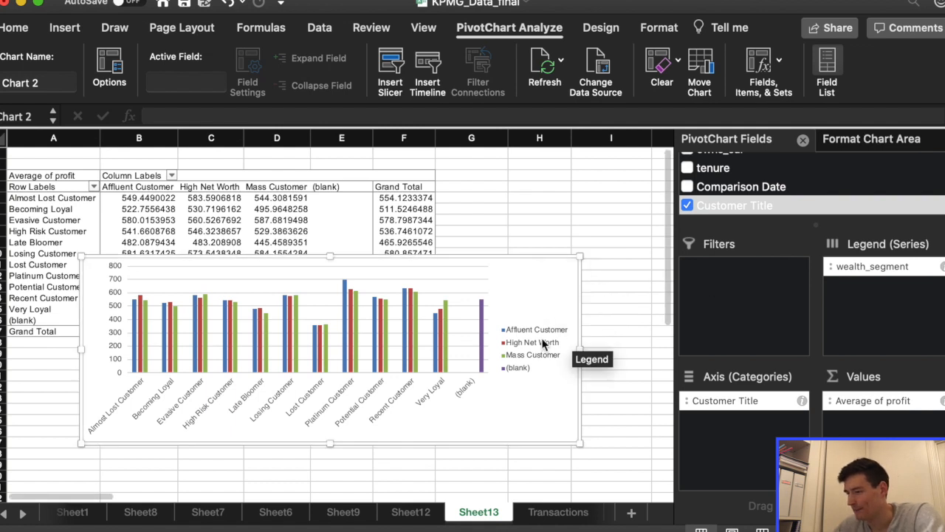
Filter the (blank) entry out of the pivot table's Customer Title row labels
{"action": "left_click", "coordinate": [93, 187]}
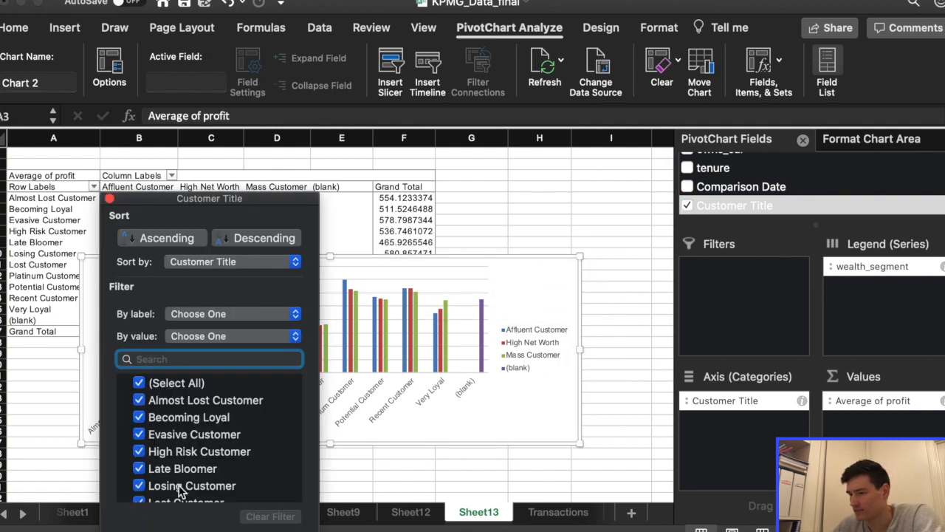
{"action": "scroll", "coordinate": [181, 473], "scroll_direction": "down", "scroll_amount": 5}
{"action": "left_click", "coordinate": [141, 494]}
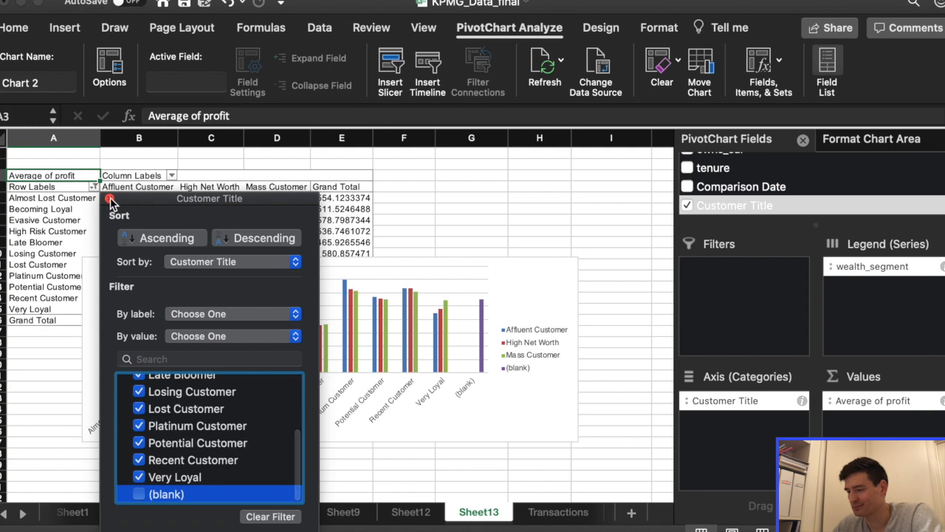
{"action": "left_click", "coordinate": [110, 199]}
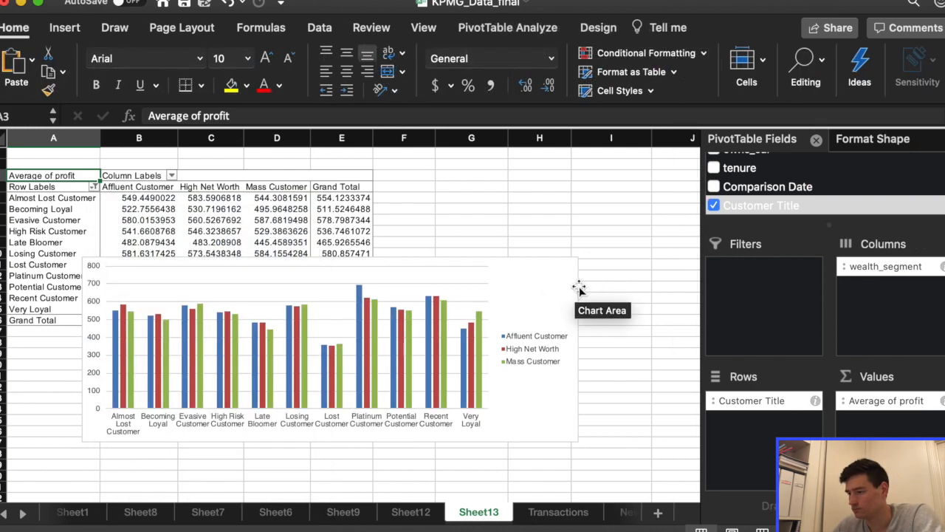
{"action": "left_click_drag", "start_coordinate": [548, 289], "coordinate": [559, 284]}
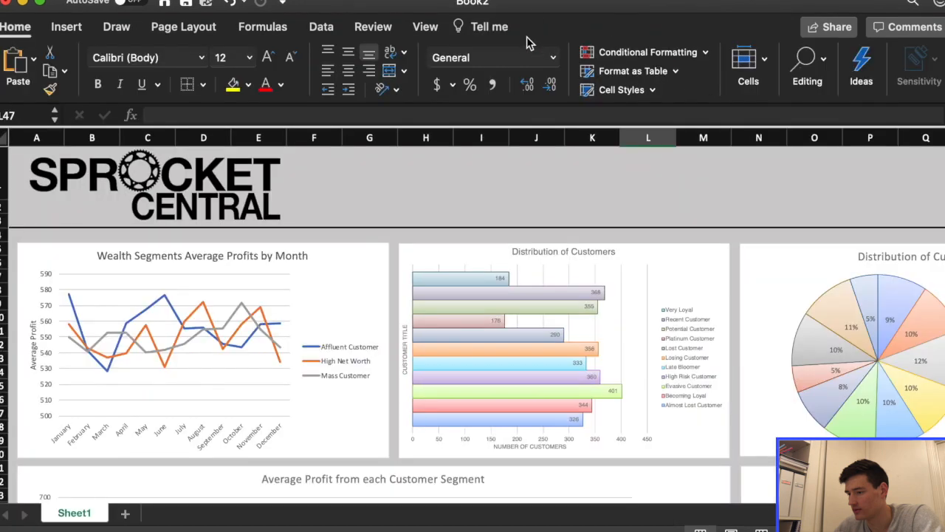
Look over the customer profit and distribution charts on the Sprocket Central dashboard in the Book2 workbook
{"action": "scroll", "coordinate": [520, 176], "scroll_direction": "down", "scroll_amount": 3}
{"action": "scroll", "coordinate": [520, 176], "scroll_direction": "down", "scroll_amount": 10}
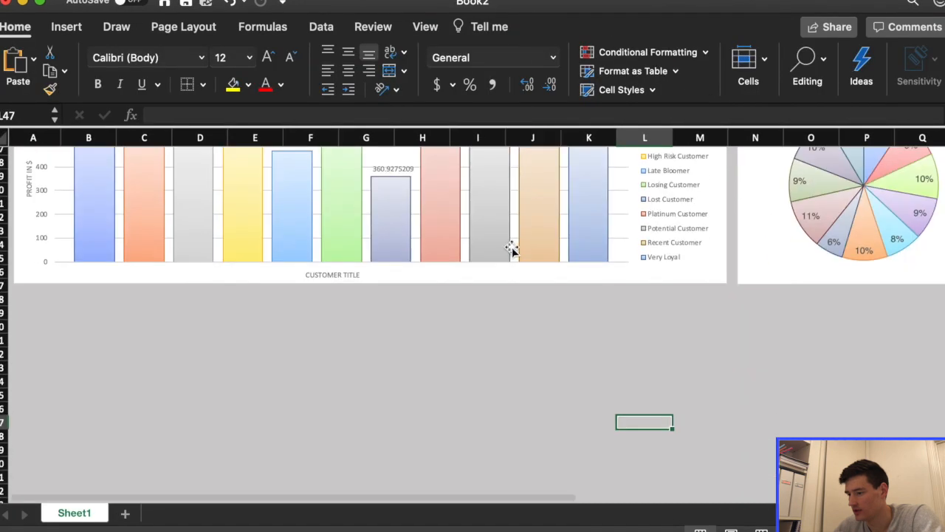
{"action": "scroll", "coordinate": [517, 314], "scroll_direction": "up", "scroll_amount": 1}
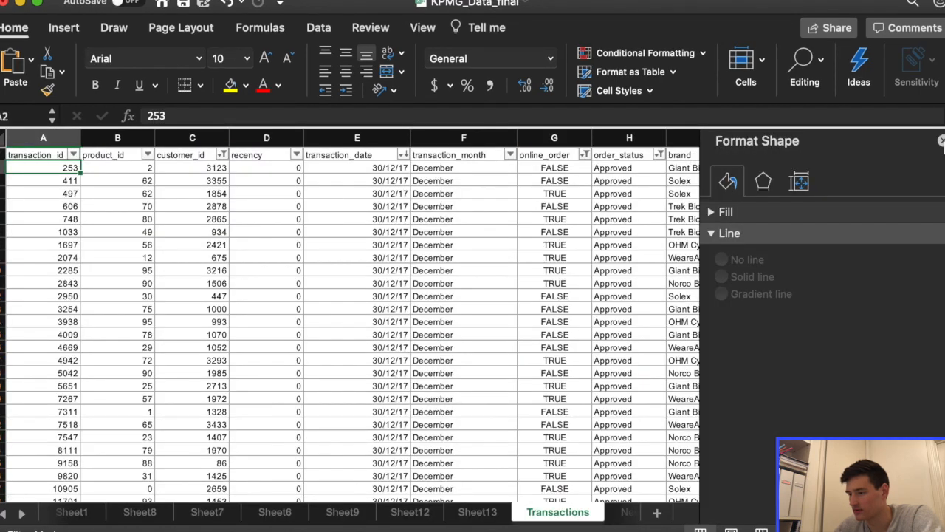
Close the shape formatting pane and create a pivot table from the Transactions data on a new sheet
{"action": "left_click", "coordinate": [942, 141]}
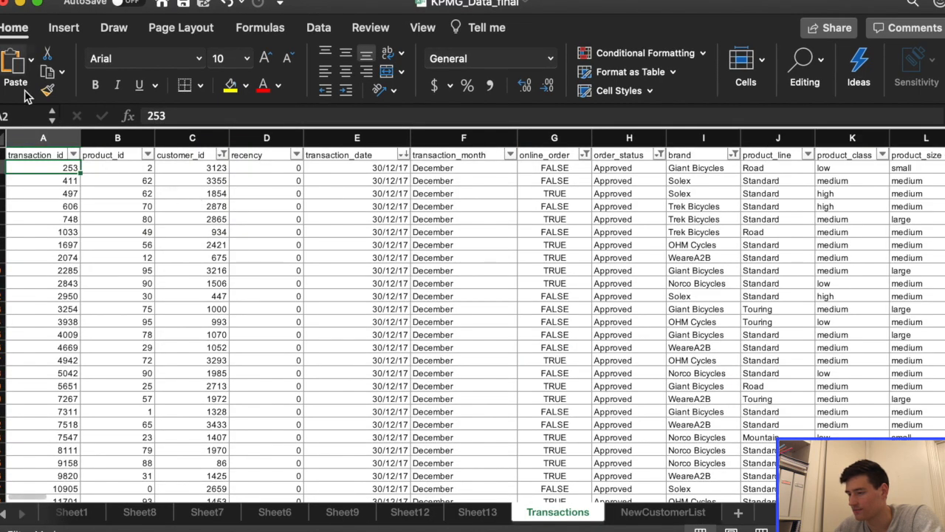
{"action": "left_click", "coordinate": [65, 29]}
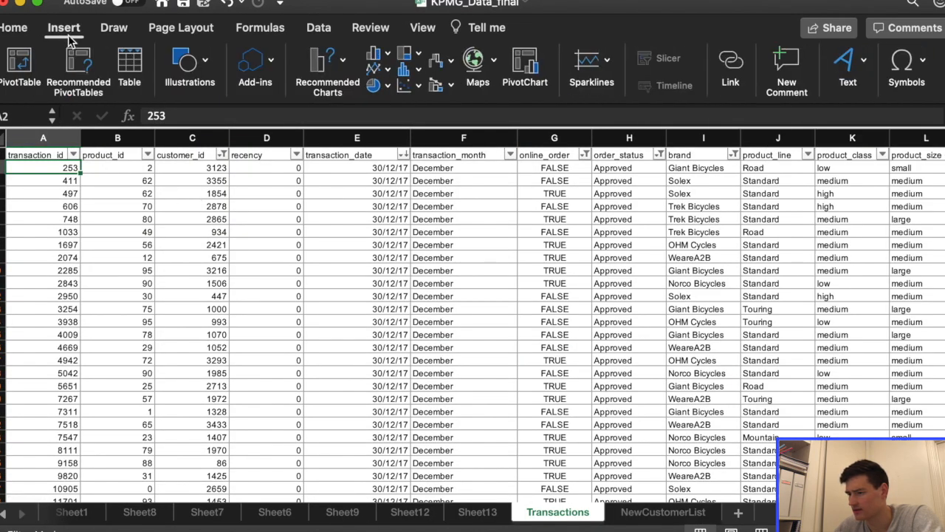
{"action": "left_click", "coordinate": [20, 70]}
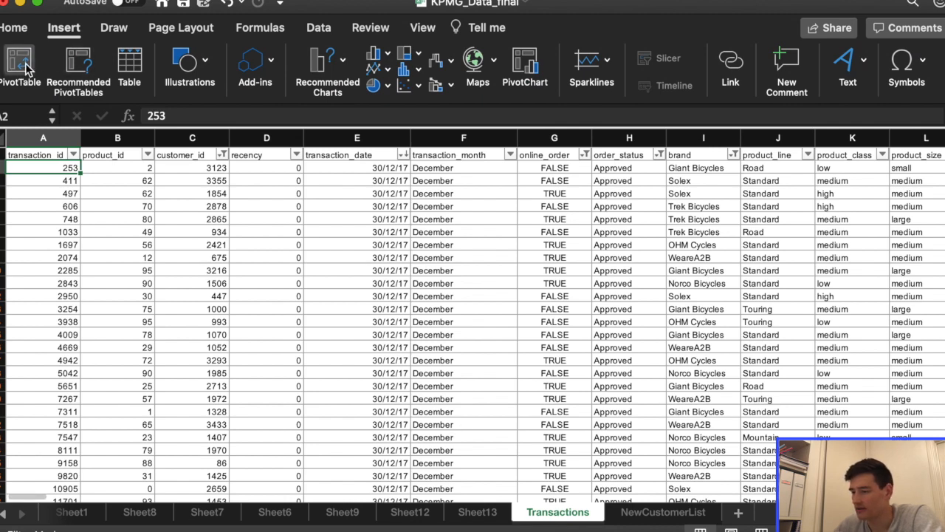
{"action": "left_click", "coordinate": [685, 291]}
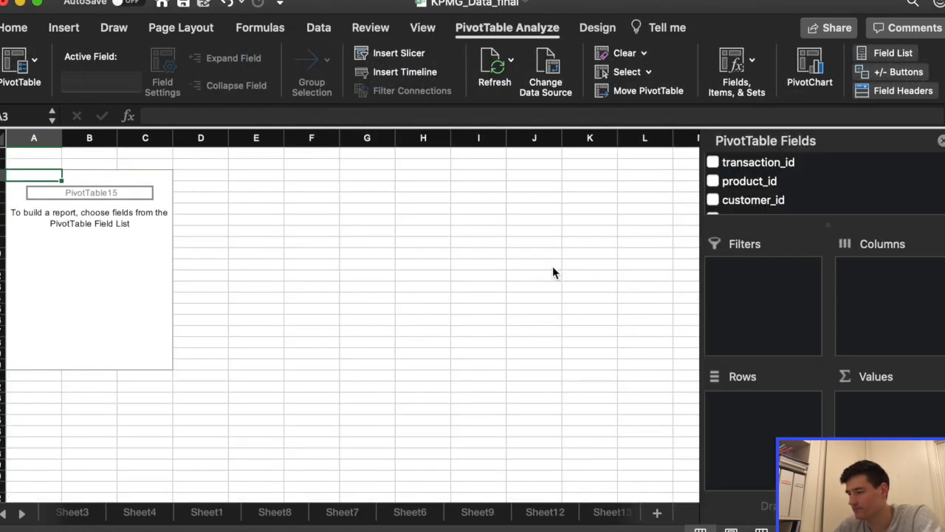
Add the customer_id, wealth_segment and Customer Title fields to the new pivot table
{"action": "left_click", "coordinate": [712, 200]}
{"action": "scroll", "coordinate": [757, 205], "scroll_direction": "down", "scroll_amount": 5}
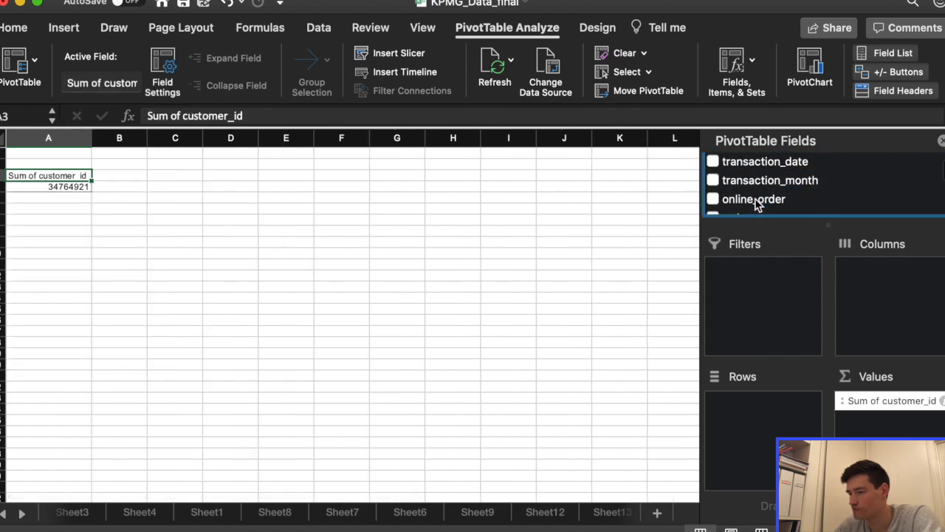
{"action": "scroll", "coordinate": [757, 205], "scroll_direction": "down", "scroll_amount": 8}
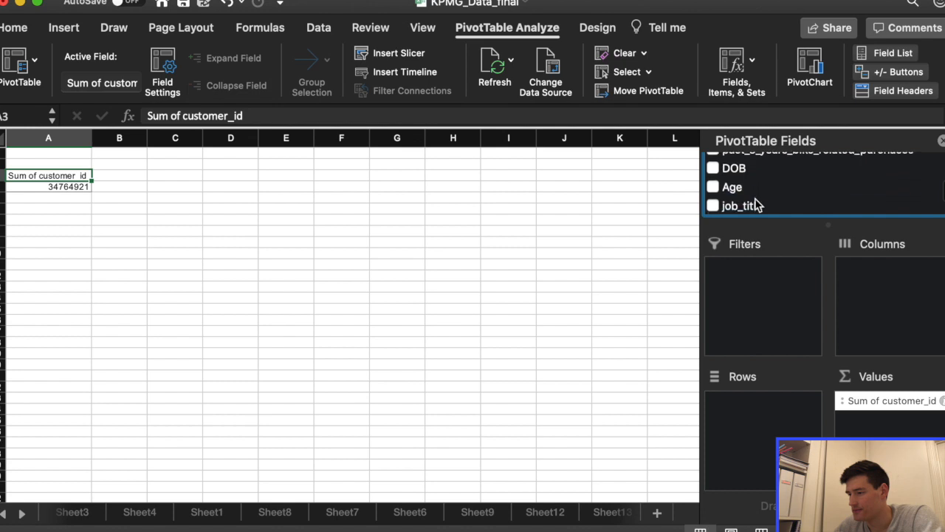
{"action": "left_click", "coordinate": [712, 185]}
{"action": "scroll", "coordinate": [764, 202], "scroll_direction": "down", "scroll_amount": 5}
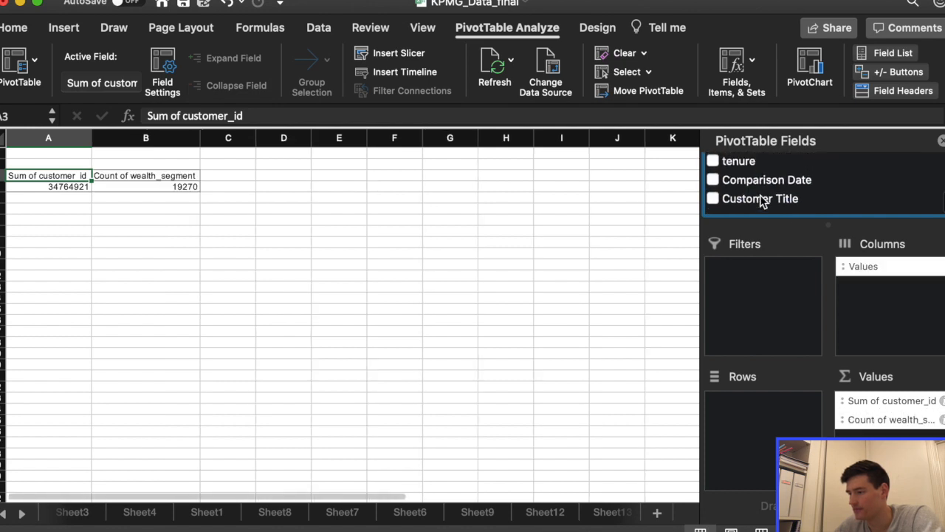
{"action": "left_click", "coordinate": [712, 206]}
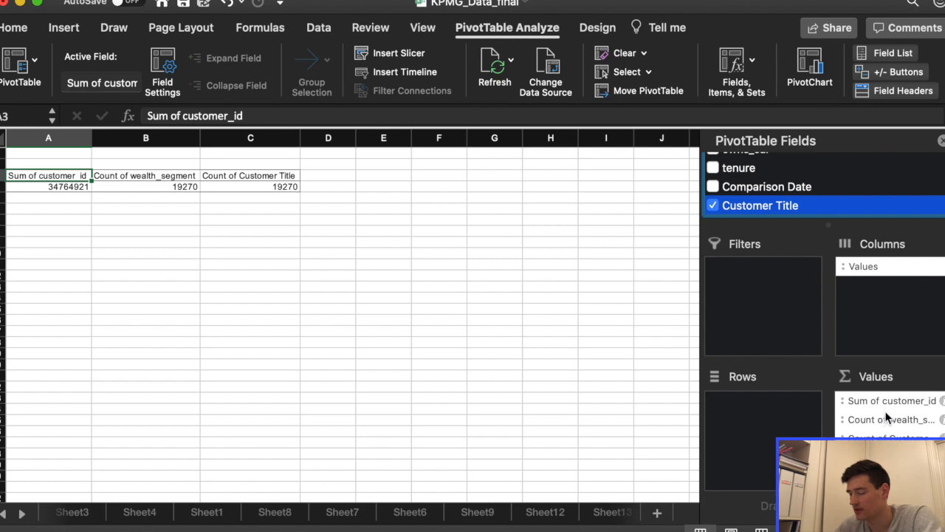
Summarize the customer_id values in the new pivot table by Count
{"action": "left_click", "coordinate": [943, 401]}
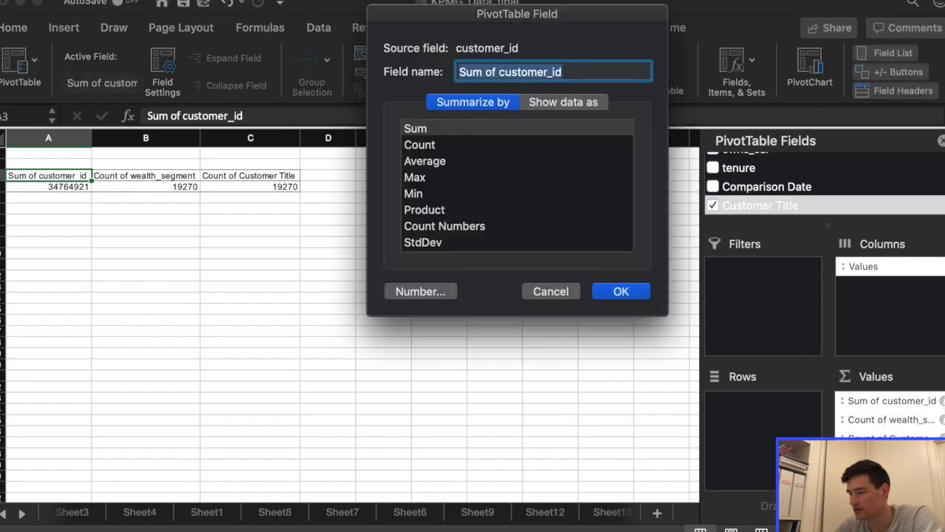
{"action": "left_click", "coordinate": [443, 147]}
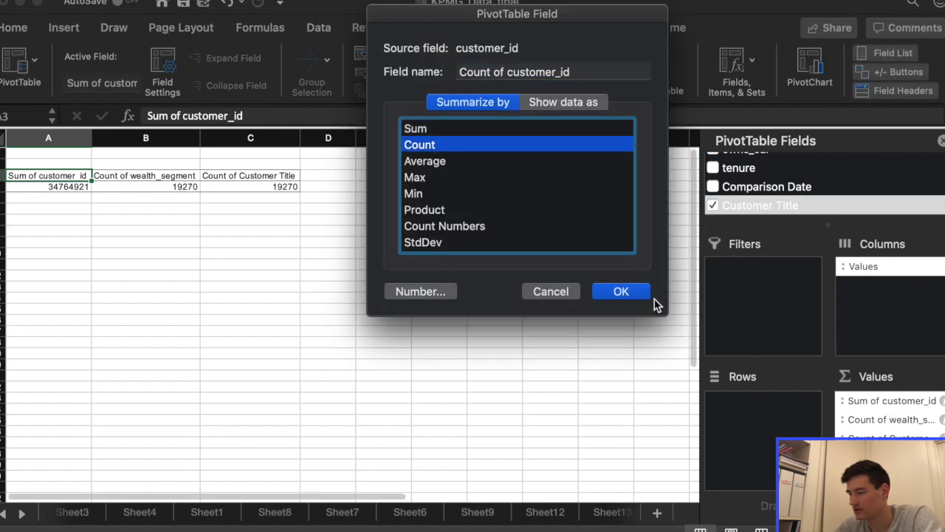
{"action": "left_click", "coordinate": [621, 292]}
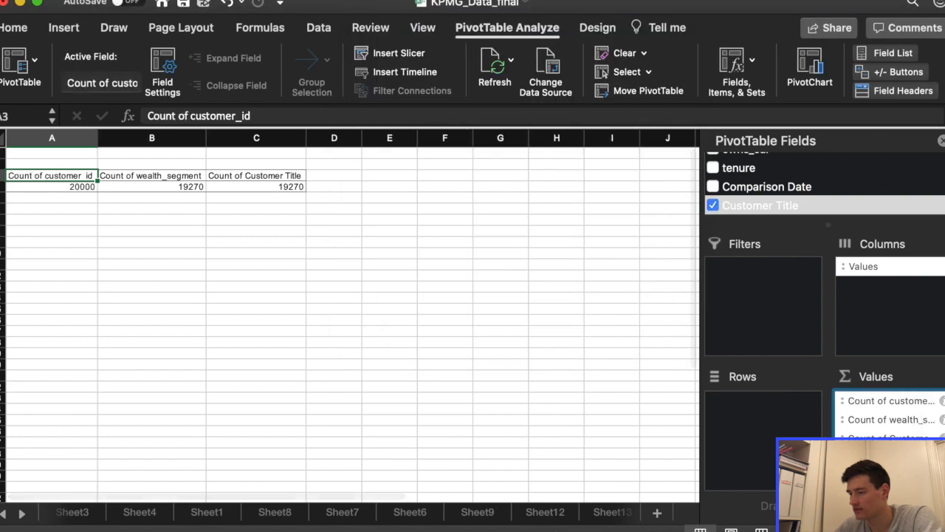
Arrange the pivot table with Customer Title as rows and wealth_segment as columns, and insert a 2-D clustered column chart from it
{"action": "left_click_drag", "start_coordinate": [882, 438], "coordinate": [774, 421]}
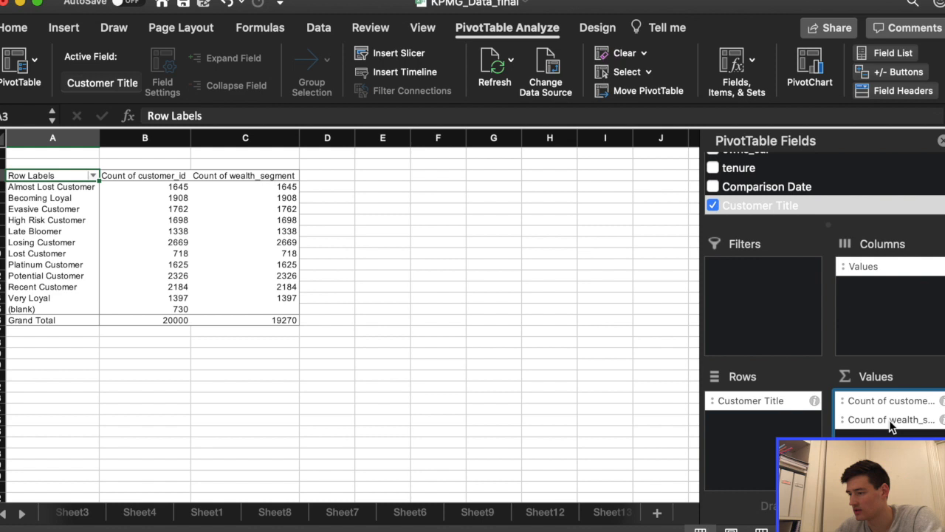
{"action": "left_click_drag", "start_coordinate": [890, 426], "coordinate": [886, 292]}
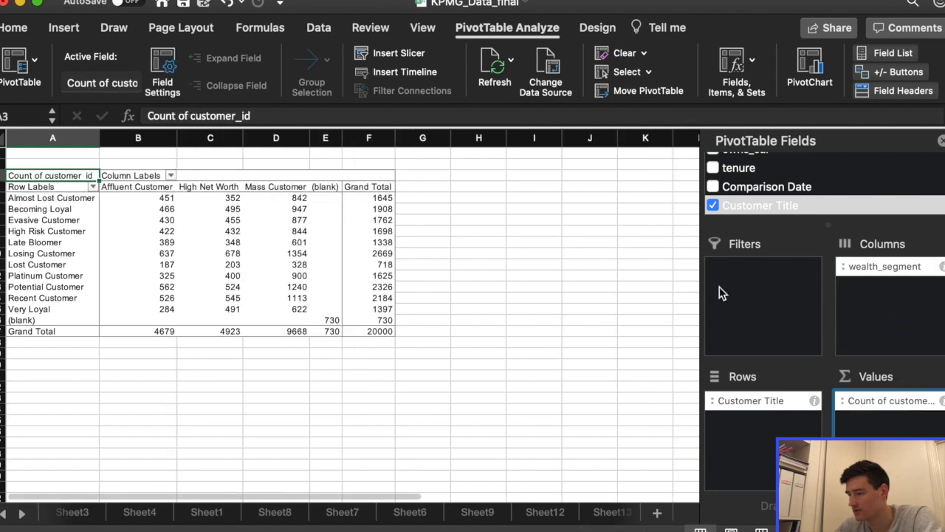
{"action": "left_click", "coordinate": [63, 25]}
{"action": "left_click", "coordinate": [63, 29]}
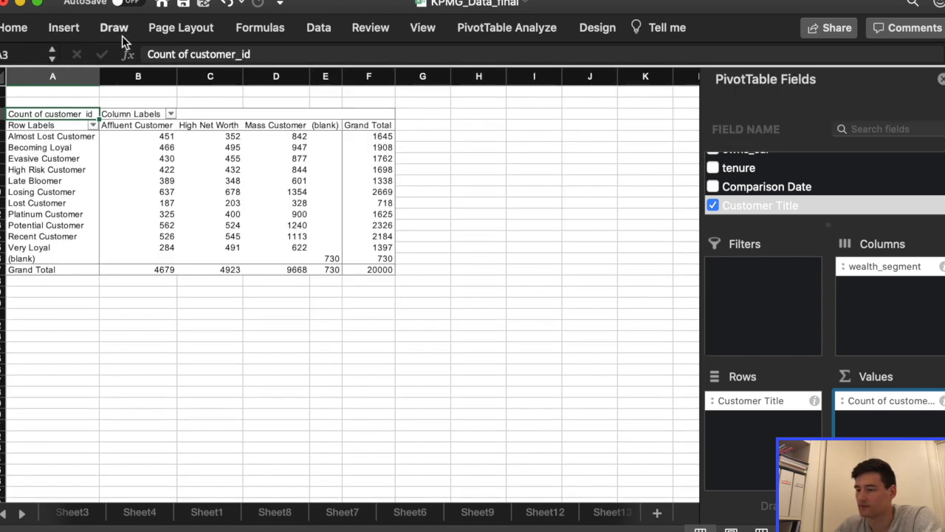
{"action": "left_click", "coordinate": [66, 31]}
{"action": "left_click", "coordinate": [376, 58]}
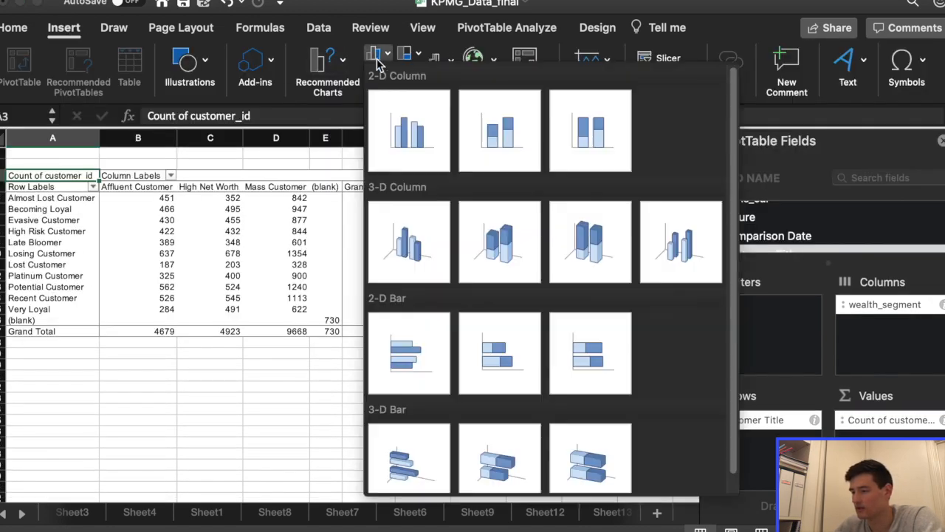
{"action": "left_click", "coordinate": [417, 151]}
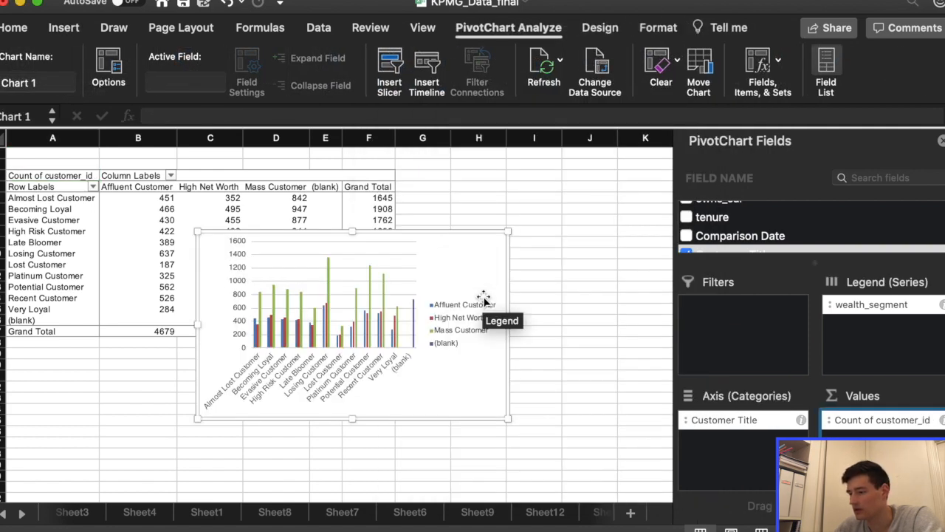
Widen the column chart on both sides and move it below the pivot table
{"action": "left_click_drag", "start_coordinate": [508, 324], "coordinate": [599, 325]}
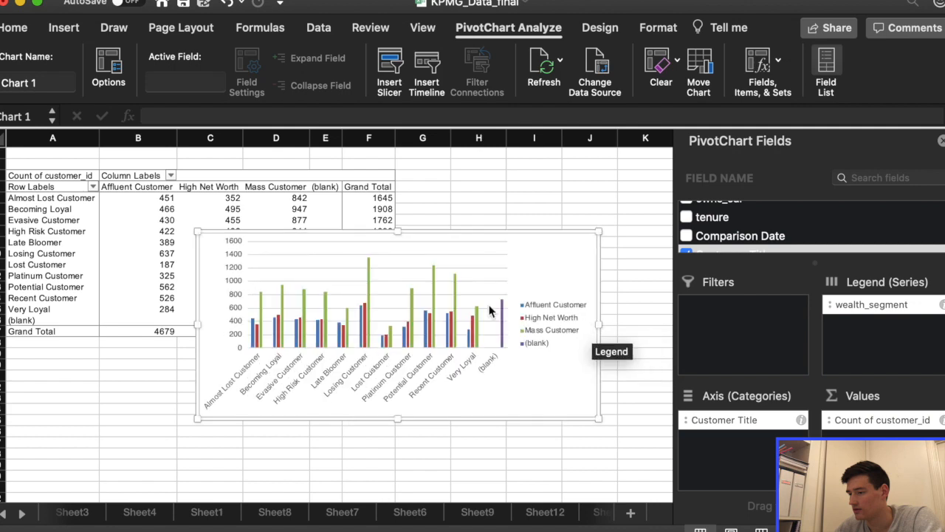
{"action": "left_click_drag", "start_coordinate": [196, 324], "coordinate": [118, 325]}
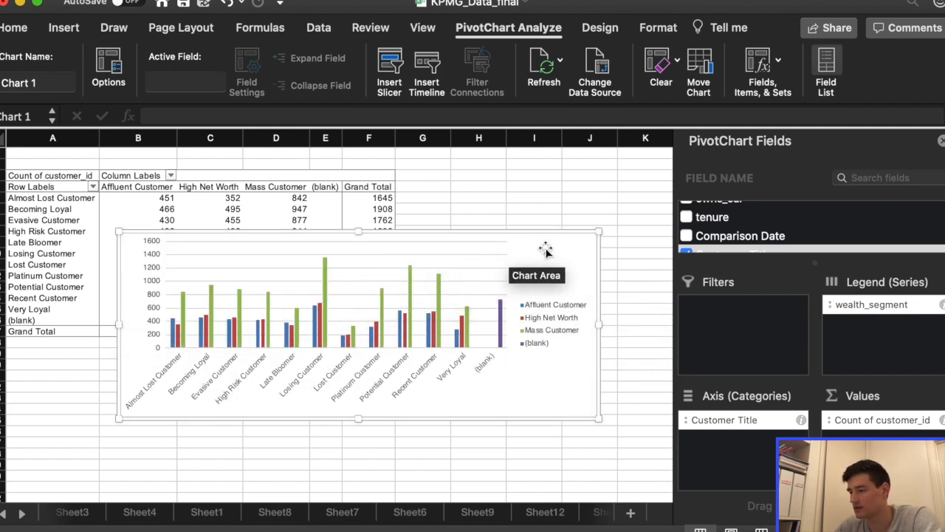
{"action": "left_click_drag", "start_coordinate": [545, 251], "coordinate": [562, 355]}
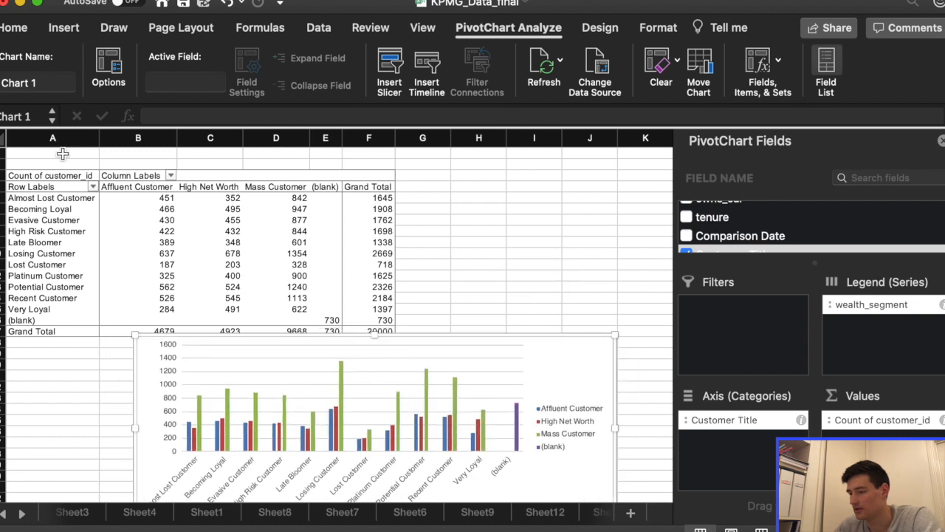
Exclude the (blank) entry from the Customer Title row labels and move the column chart back up over the pivot table
{"action": "left_click", "coordinate": [93, 187]}
{"action": "scroll", "coordinate": [156, 428], "scroll_direction": "down", "scroll_amount": 5}
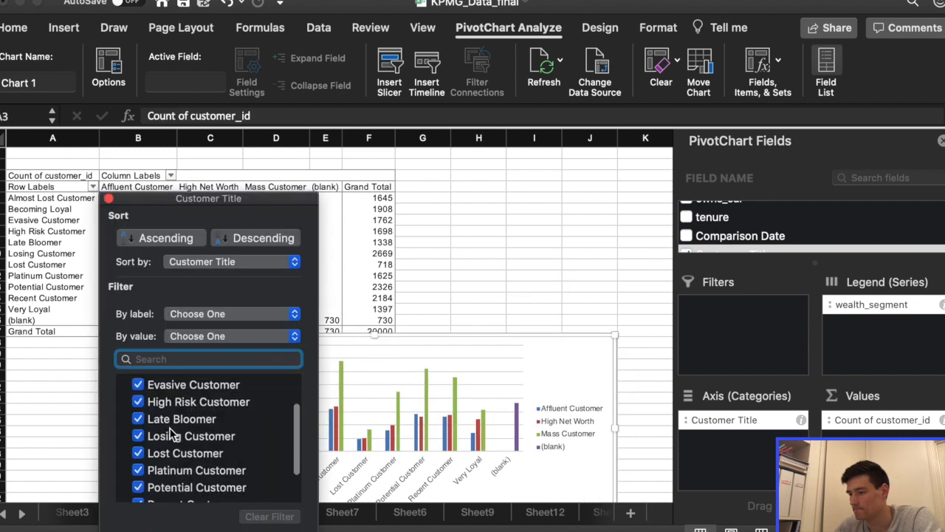
{"action": "left_click", "coordinate": [140, 495]}
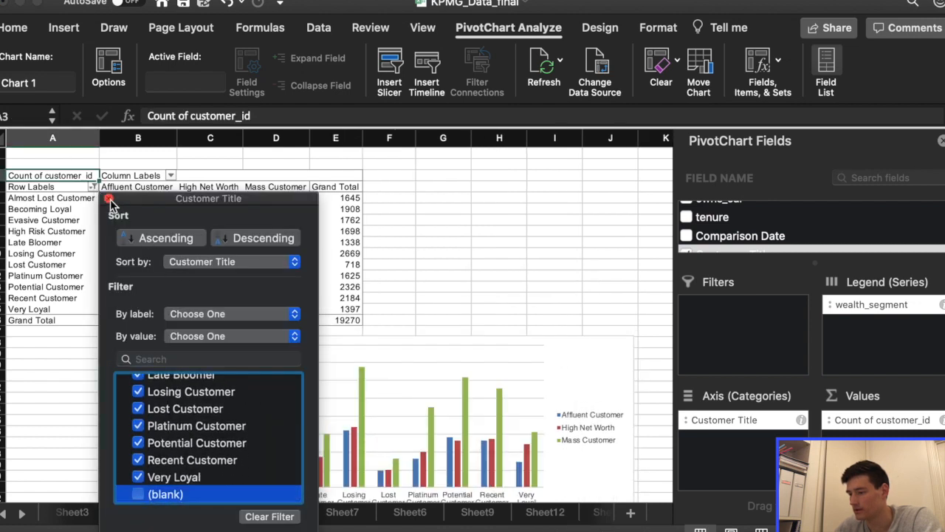
{"action": "left_click", "coordinate": [108, 199]}
{"action": "left_click_drag", "start_coordinate": [606, 363], "coordinate": [581, 286]}
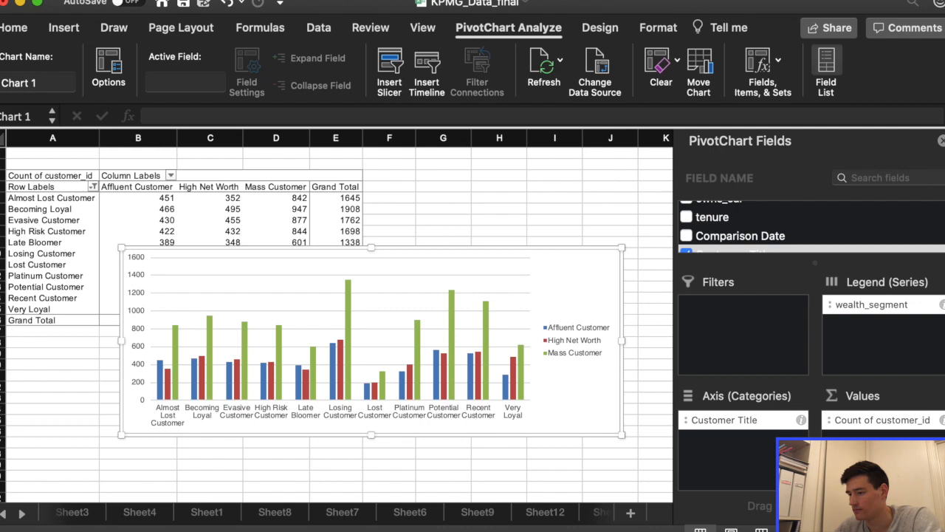
{"action": "left_click_drag", "start_coordinate": [739, 403], "coordinate": [595, 409]}
{"action": "left_click_drag", "start_coordinate": [599, 265], "coordinate": [590, 265]}
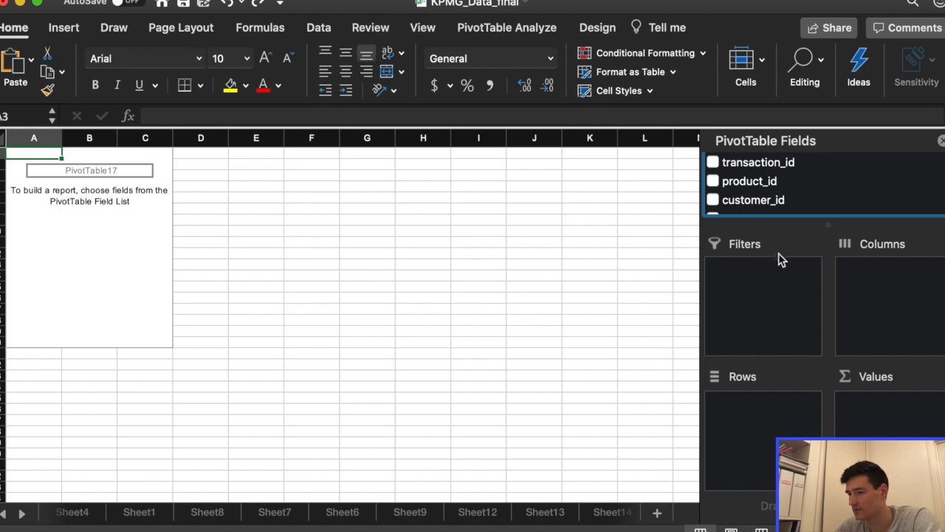
Add the transaction_month field to the empty pivot table on the new sheet
{"action": "scroll", "coordinate": [766, 202], "scroll_direction": "down", "scroll_amount": 1}
{"action": "left_click", "coordinate": [775, 190]}
{"action": "scroll", "coordinate": [782, 196], "scroll_direction": "down", "scroll_amount": 1}
{"action": "scroll", "coordinate": [788, 196], "scroll_direction": "down", "scroll_amount": 3}
{"action": "scroll", "coordinate": [789, 196], "scroll_direction": "up", "scroll_amount": 2}
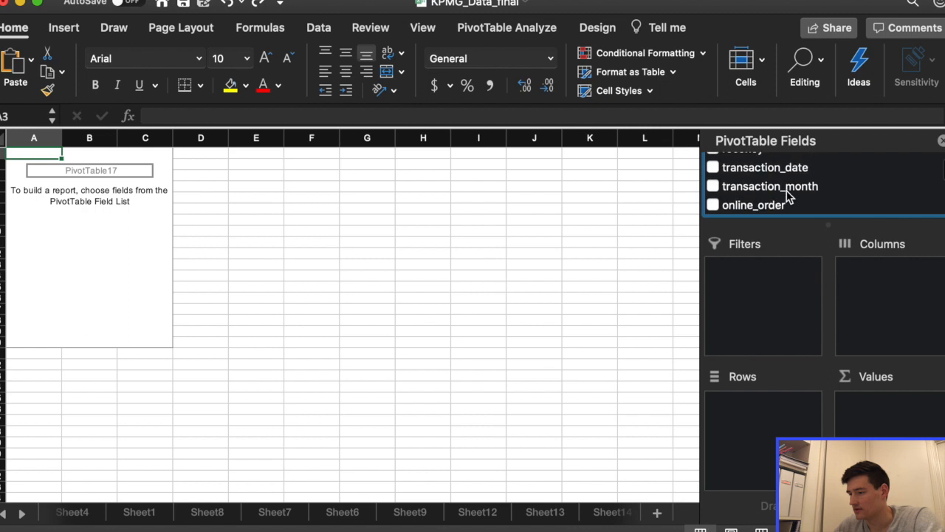
{"action": "left_click", "coordinate": [713, 187]}
Add the profit and Customer Title fields to the pivot table
{"action": "scroll", "coordinate": [781, 201], "scroll_direction": "down", "scroll_amount": 3}
{"action": "scroll", "coordinate": [781, 201], "scroll_direction": "down", "scroll_amount": 6}
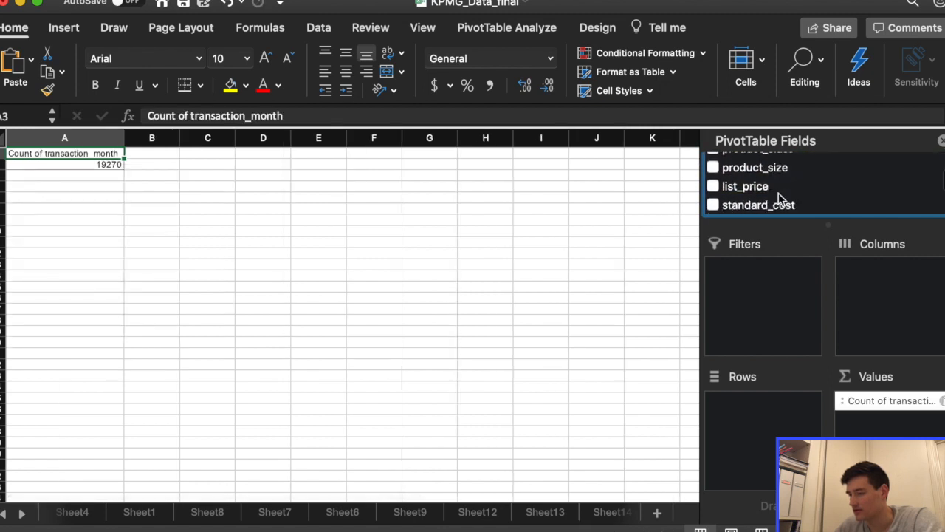
{"action": "scroll", "coordinate": [781, 199], "scroll_direction": "down", "scroll_amount": 4}
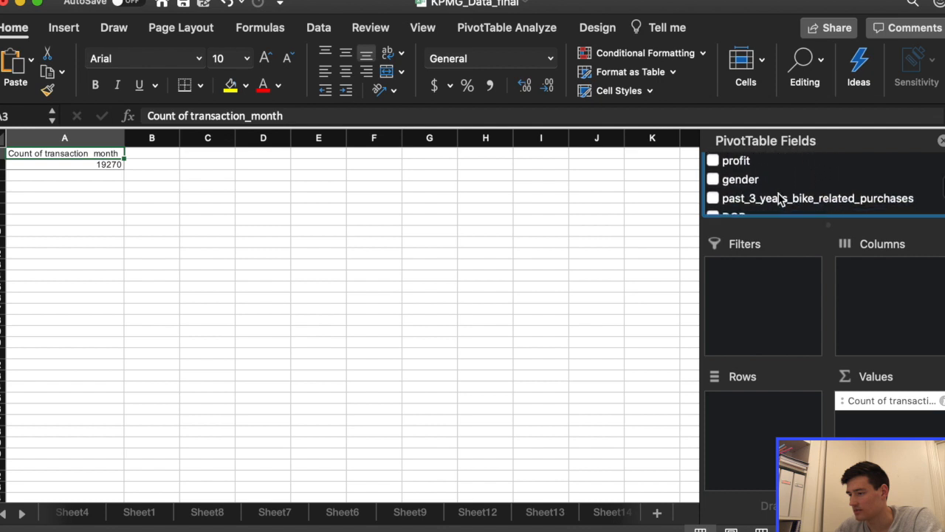
{"action": "scroll", "coordinate": [781, 200], "scroll_direction": "down", "scroll_amount": 4}
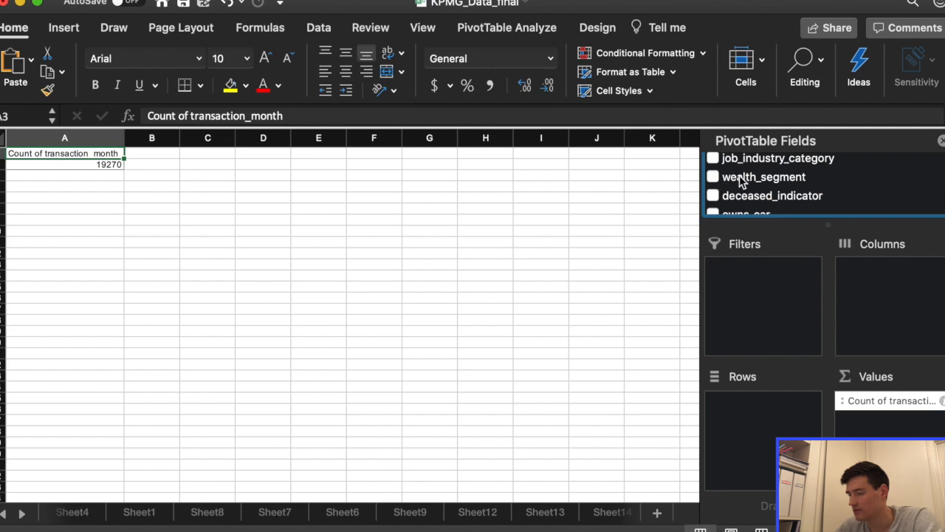
{"action": "scroll", "coordinate": [740, 175], "scroll_direction": "down", "scroll_amount": 5}
{"action": "scroll", "coordinate": [730, 202], "scroll_direction": "up", "scroll_amount": 10}
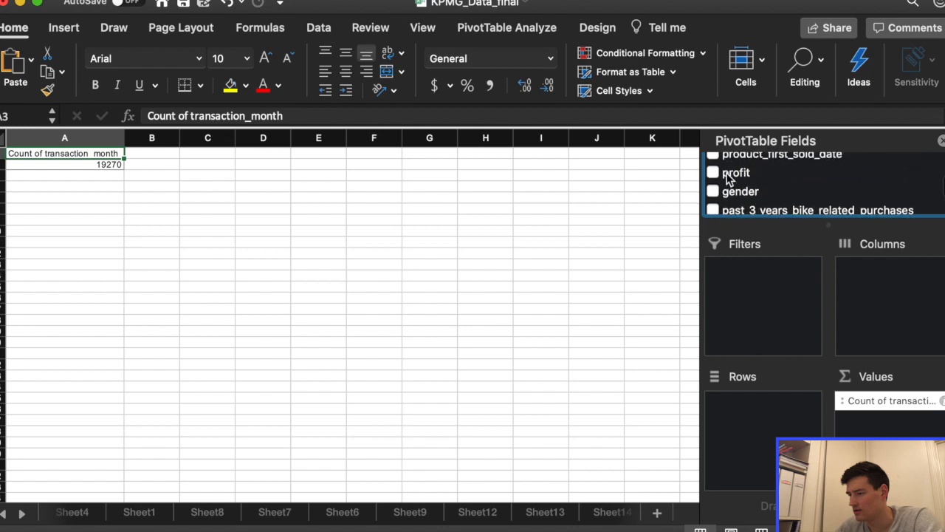
{"action": "left_click", "coordinate": [735, 177]}
{"action": "scroll", "coordinate": [766, 198], "scroll_direction": "down", "scroll_amount": 5}
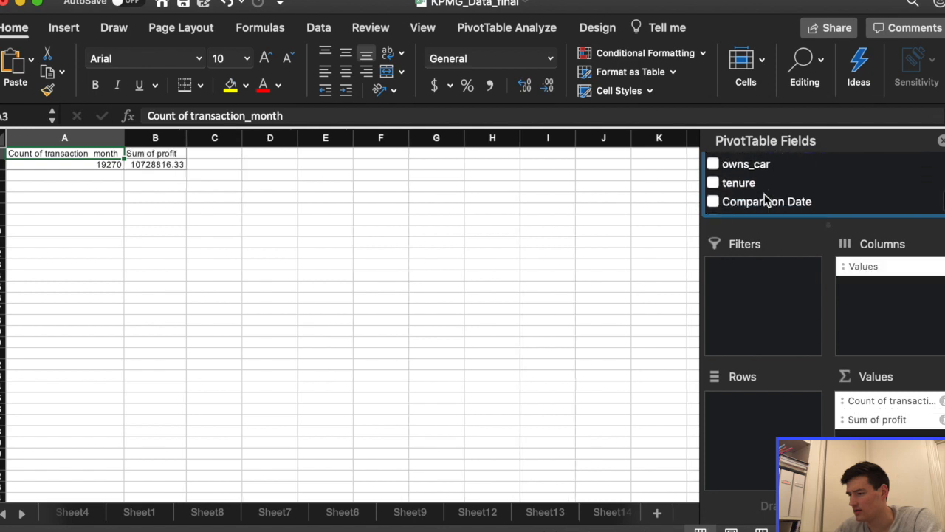
{"action": "scroll", "coordinate": [761, 205], "scroll_direction": "down", "scroll_amount": 1}
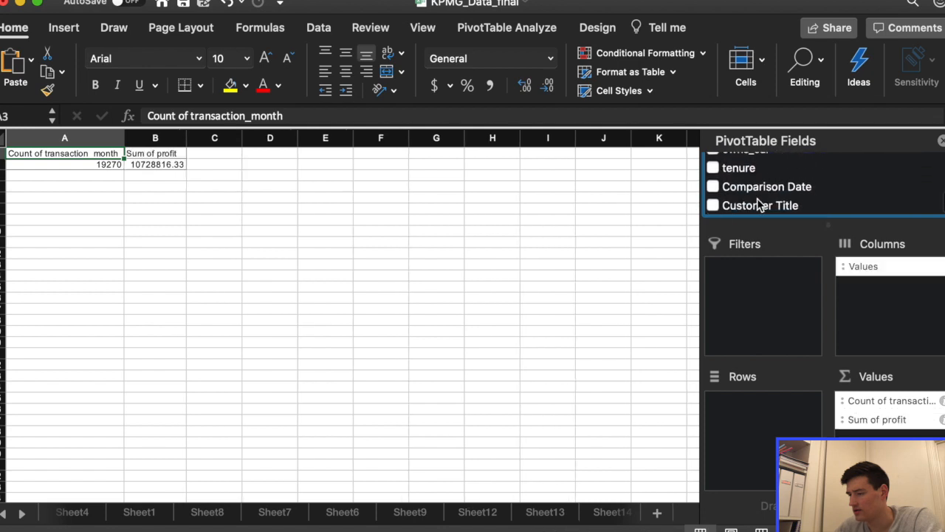
{"action": "left_click", "coordinate": [713, 206]}
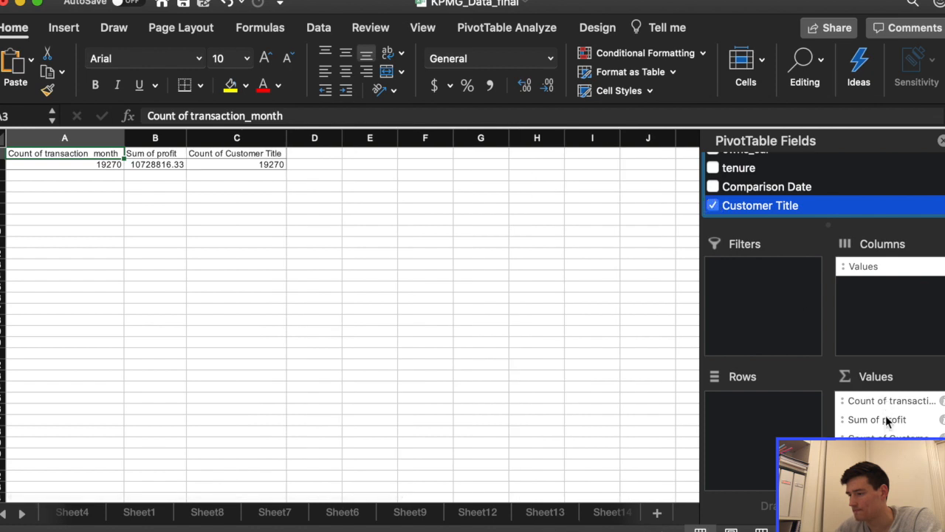
Place Customer Title in the columns and transaction_month in the rows of the pivot table, and summarize profit by Average
{"action": "left_click_drag", "start_coordinate": [886, 438], "coordinate": [905, 296]}
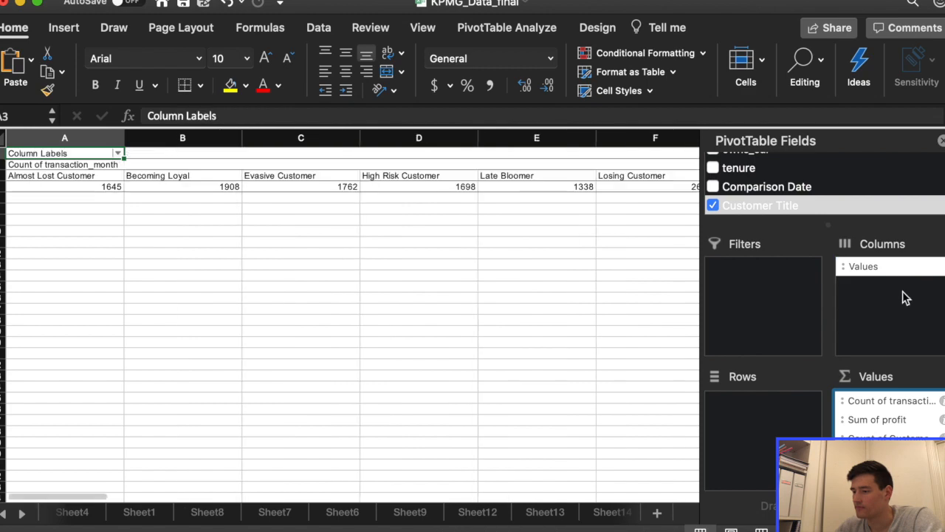
{"action": "left_click", "coordinate": [942, 419]}
{"action": "left_click", "coordinate": [429, 161]}
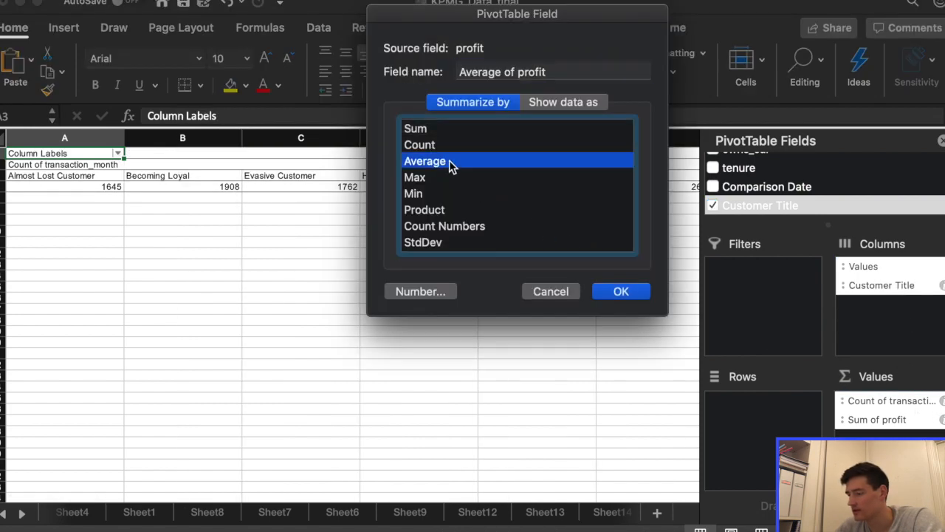
{"action": "left_click", "coordinate": [614, 287]}
{"action": "left_click_drag", "start_coordinate": [881, 397], "coordinate": [767, 405]}
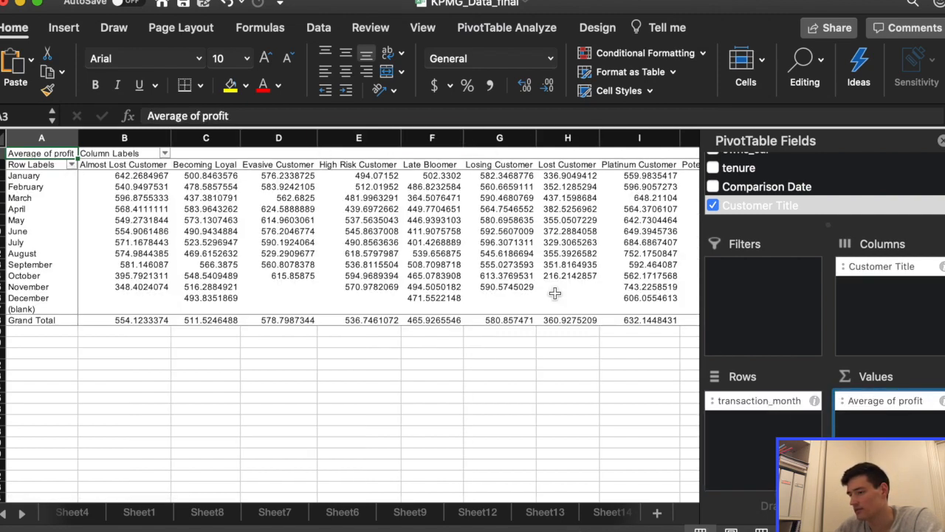
Swap the pivot table layout to Customer Title rows and transaction_month columns, and insert a 2-D line chart of the average profit
{"action": "left_click_drag", "start_coordinate": [754, 400], "coordinate": [776, 427]}
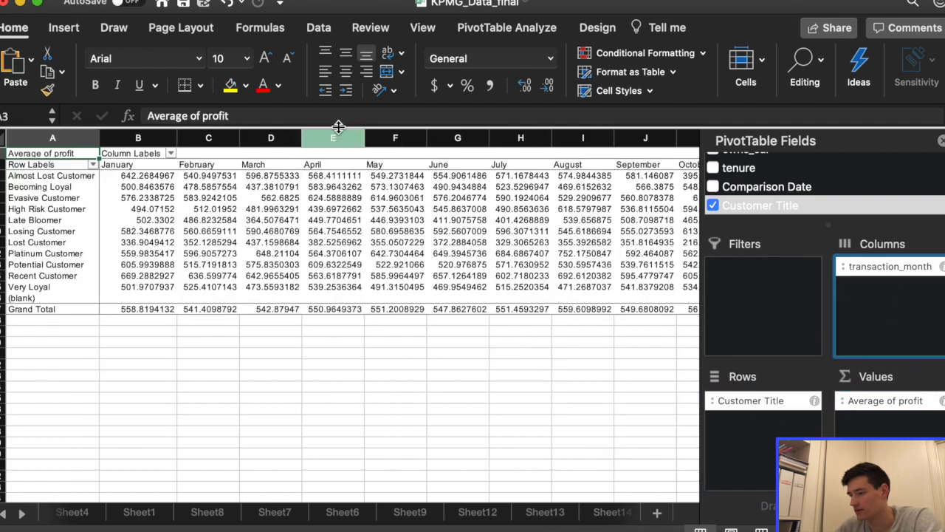
{"action": "left_click", "coordinate": [64, 28]}
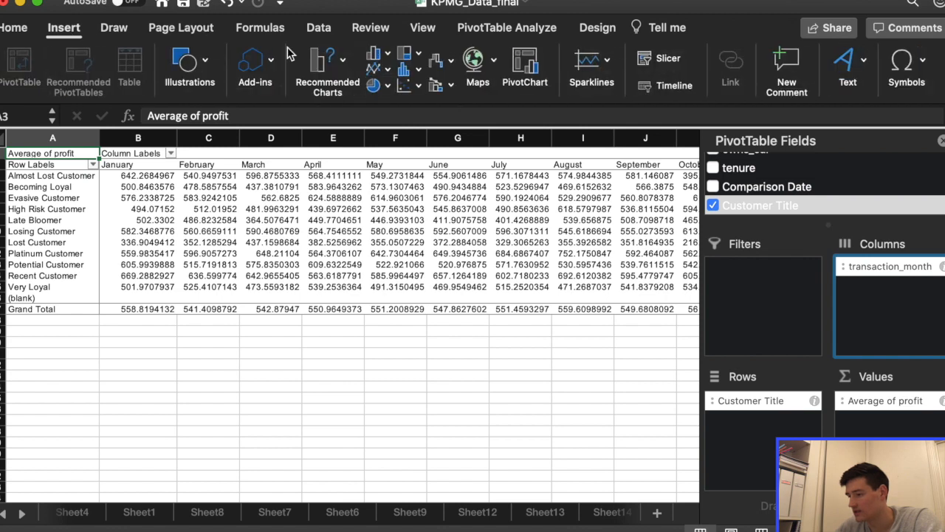
{"action": "left_click", "coordinate": [383, 69]}
{"action": "left_click", "coordinate": [408, 141]}
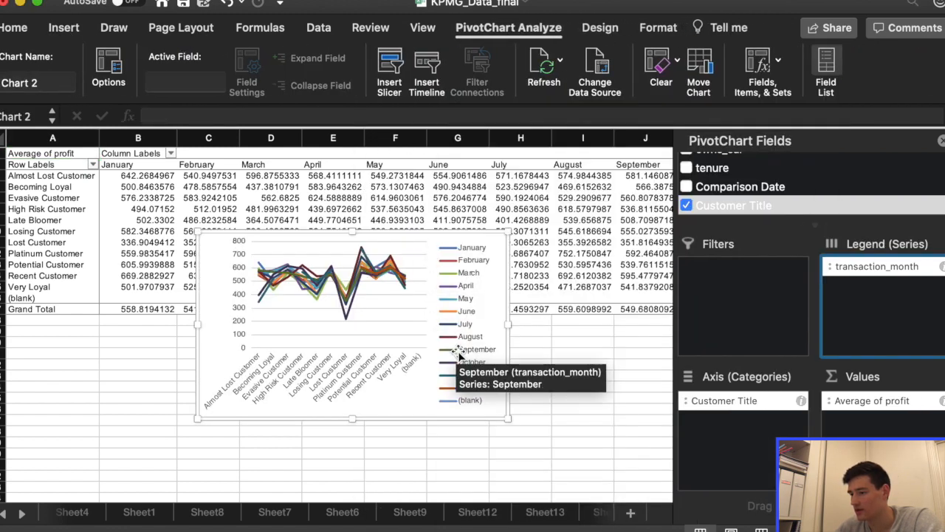
Exclude the (blank) entry from the Customer Title row labels of the average profit pivot table
{"action": "left_click", "coordinate": [92, 164]}
{"action": "scroll", "coordinate": [229, 452], "scroll_direction": "down", "scroll_amount": 3}
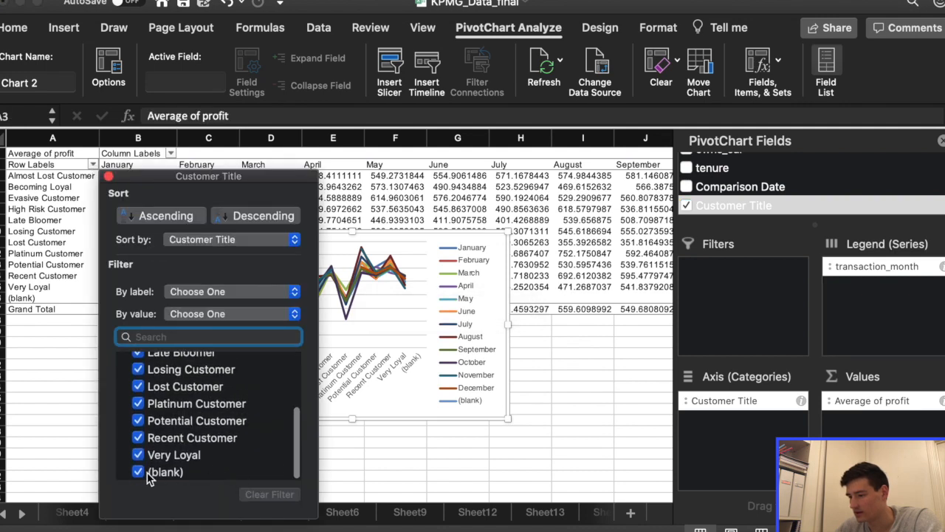
{"action": "left_click", "coordinate": [148, 472]}
{"action": "left_click", "coordinate": [108, 177]}
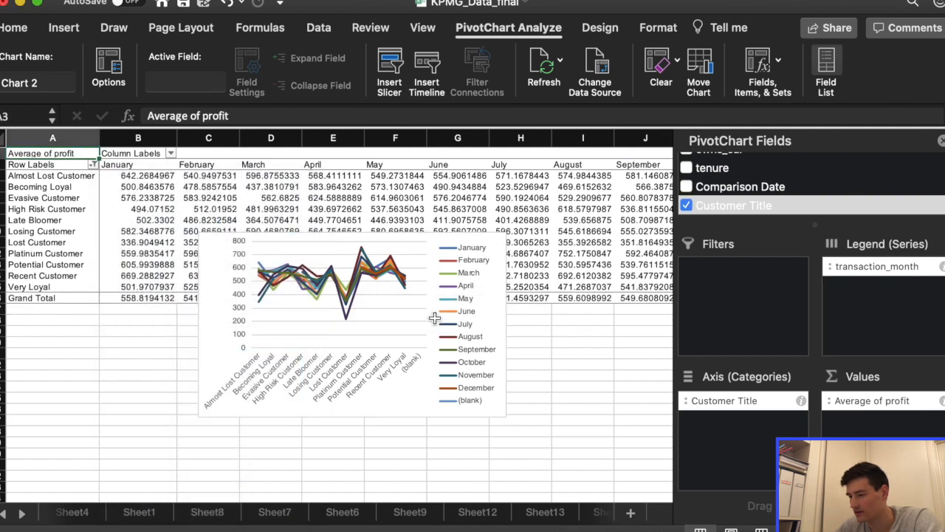
Enlarge the line chart and rearrange its fields so transaction_month forms the axis and Customer Title the legend series
{"action": "left_click", "coordinate": [417, 401]}
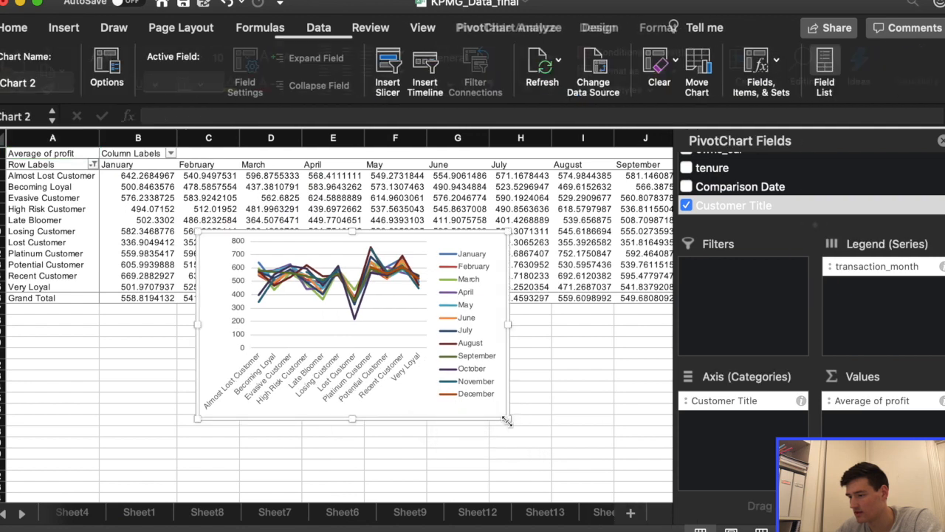
{"action": "left_click_drag", "start_coordinate": [507, 421], "coordinate": [594, 471]}
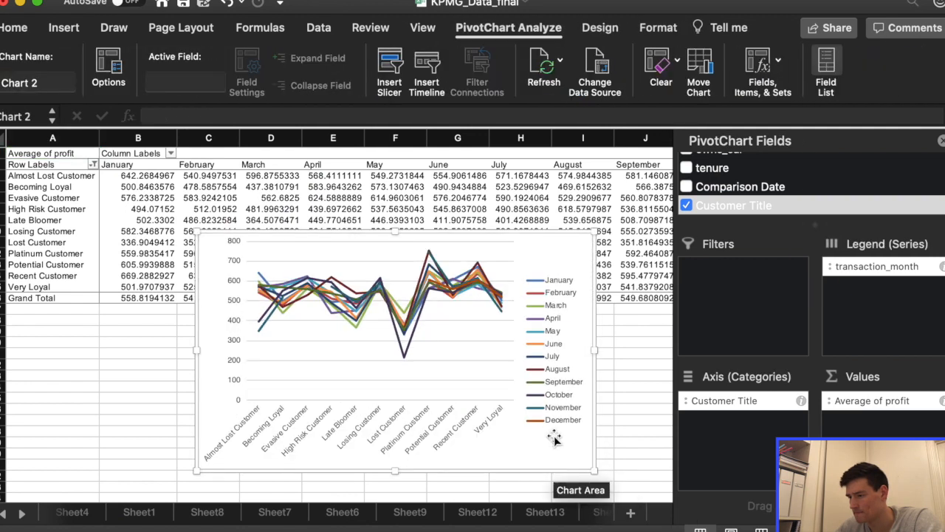
{"action": "scroll", "coordinate": [552, 388], "scroll_direction": "down", "scroll_amount": 5}
{"action": "scroll", "coordinate": [552, 388], "scroll_direction": "right", "scroll_amount": 2}
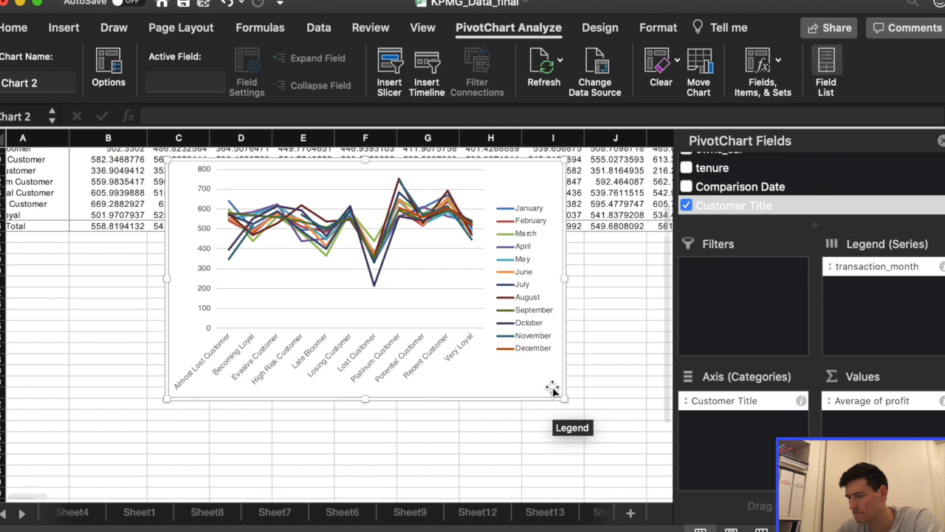
{"action": "scroll", "coordinate": [552, 390], "scroll_direction": "up", "scroll_amount": 3}
{"action": "scroll", "coordinate": [552, 390], "scroll_direction": "left", "scroll_amount": 1}
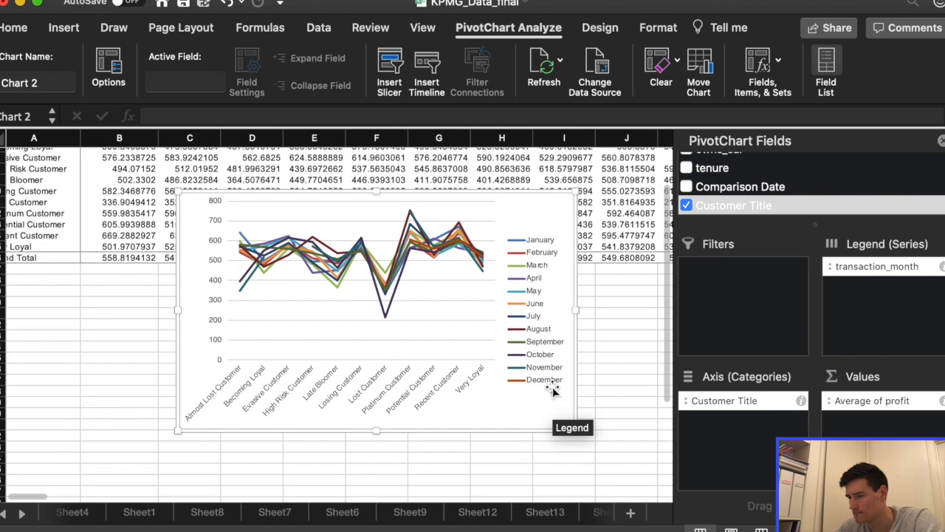
{"action": "mouse_move", "coordinate": [769, 404]}
{"action": "left_mouse_down"}
{"action": "mouse_move", "coordinate": [805, 340]}
{"action": "mouse_move", "coordinate": [884, 332]}
{"action": "mouse_move", "coordinate": [866, 268]}
{"action": "mouse_move", "coordinate": [773, 429]}
{"action": "mouse_move", "coordinate": [766, 418]}
{"action": "left_mouse_up"}
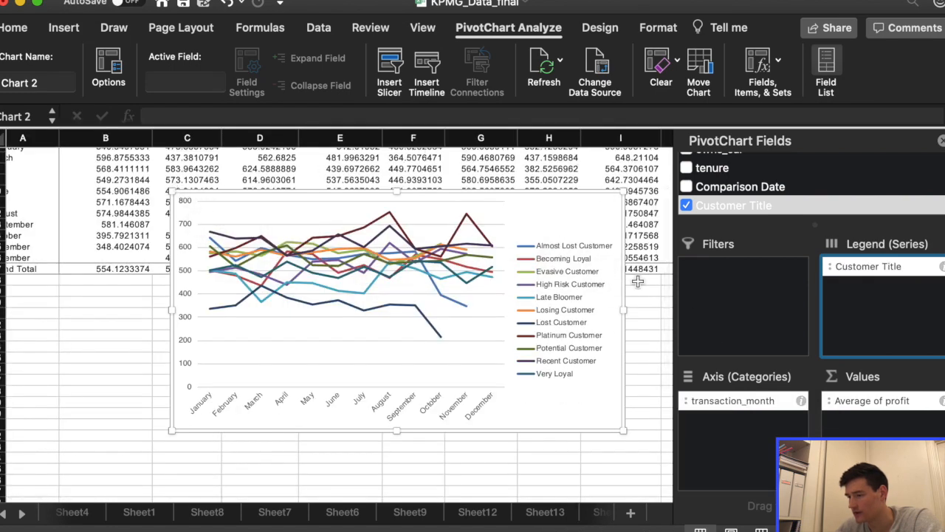
Switch to the Book2 workbook and examine the Average Profit by Month per Customer Classification chart on the dashboard
{"action": "left_click", "coordinate": [569, 454]}
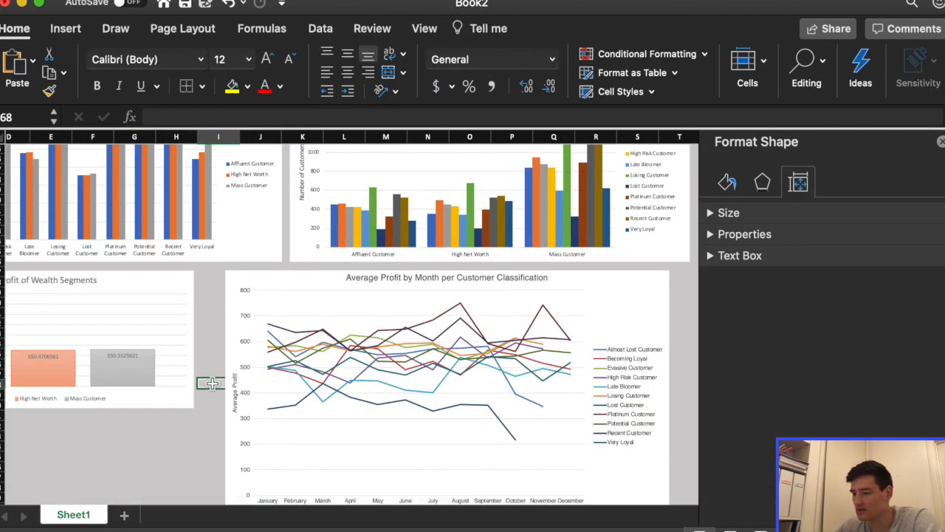
{"action": "scroll", "coordinate": [212, 383], "scroll_direction": "down", "scroll_amount": 2}
{"action": "scroll", "coordinate": [212, 384], "scroll_direction": "down", "scroll_amount": 2}
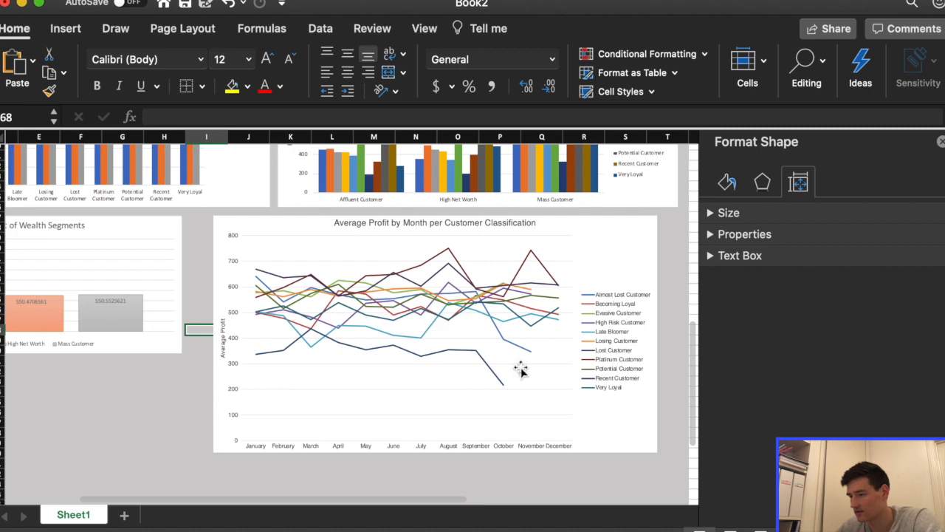
Switch to the KPMG_Data_final workbook and add a State header in cell AC1 of the Transactions sheet
{"action": "scroll", "coordinate": [665, 394], "scroll_direction": "up", "scroll_amount": 2}
{"action": "scroll", "coordinate": [665, 393], "scroll_direction": "left", "scroll_amount": 2}
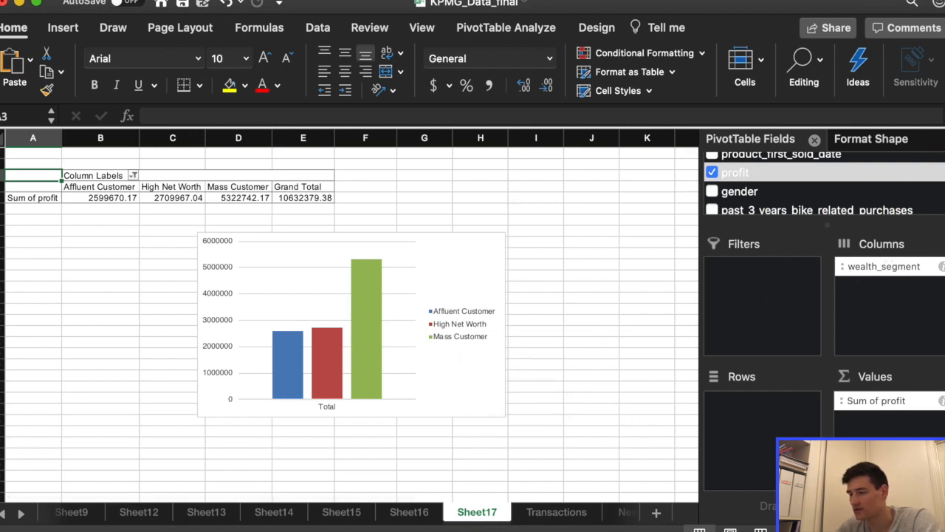
{"action": "left_click", "coordinate": [556, 512]}
{"action": "scroll", "coordinate": [468, 384], "scroll_direction": "right", "scroll_amount": 10}
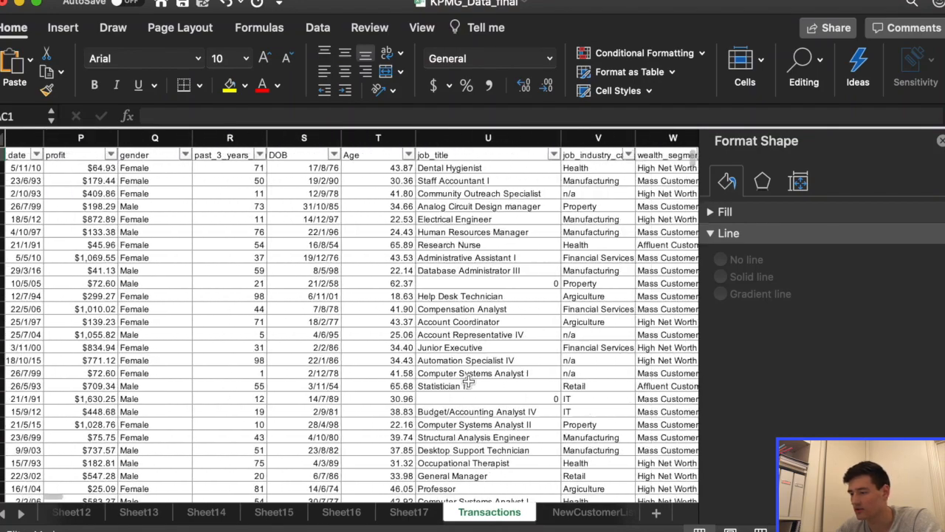
{"action": "scroll", "coordinate": [468, 381], "scroll_direction": "right", "scroll_amount": 10}
{"action": "type", "text": "State"}
{"action": "key", "text": "Return"}
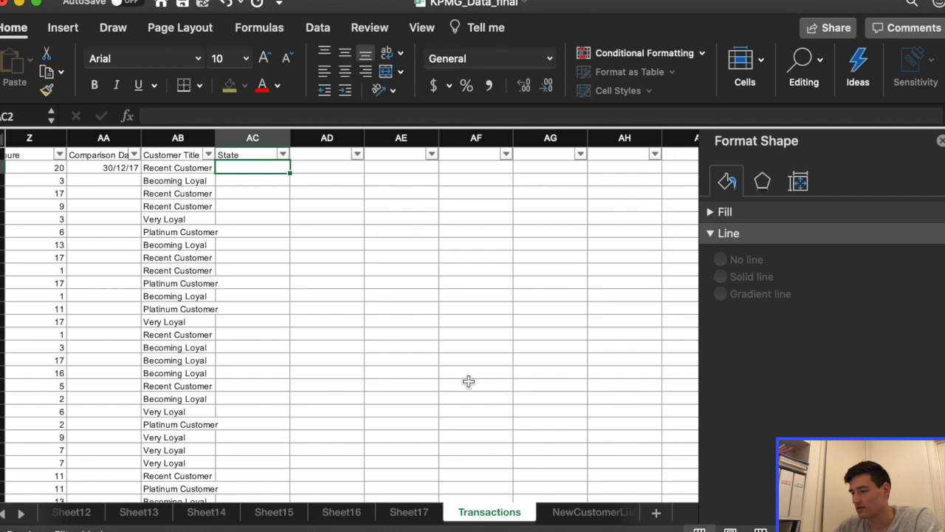
{"action": "type", "text": "="}
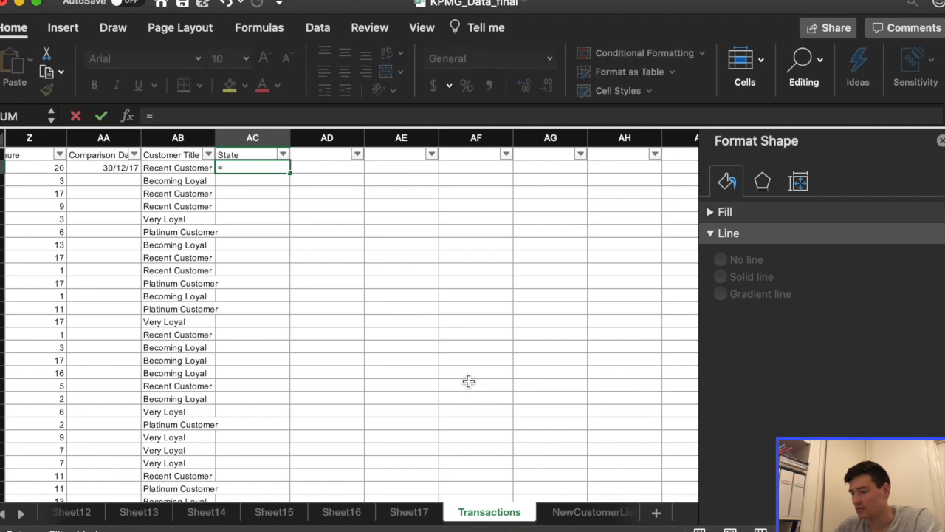
{"action": "type", "text": "VLOOKUP(C2,Sheet1!$A:$J,10,FALSE"}
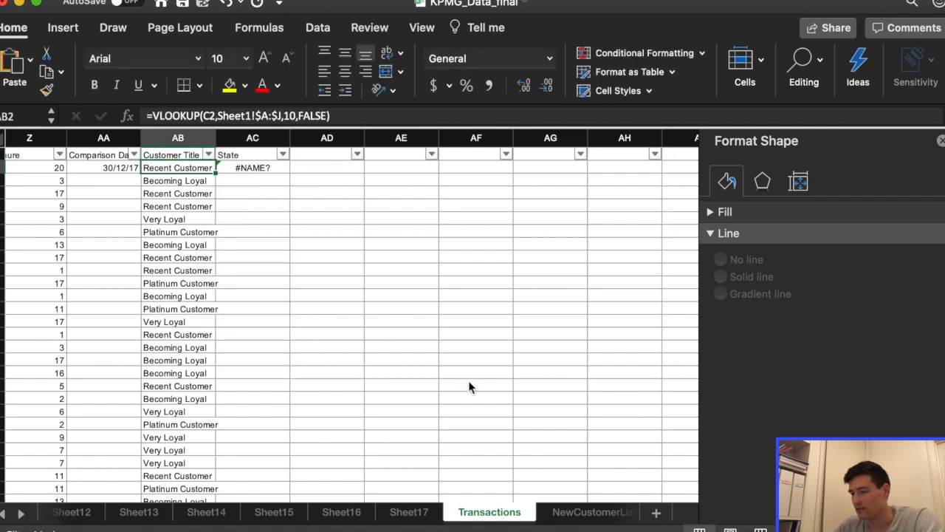
{"action": "left_click", "coordinate": [276, 172]}
{"action": "type", "text": "=VL"}
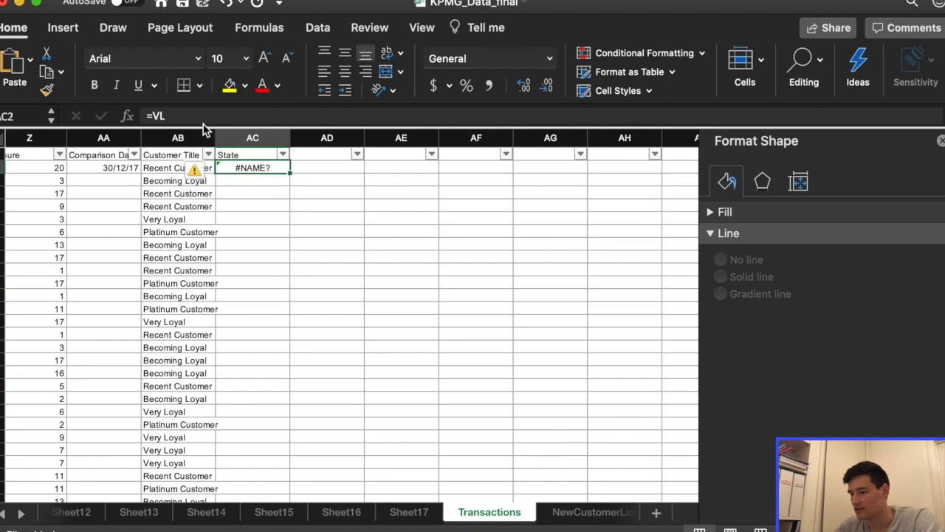
{"action": "key", "text": "BackSpace"}
{"action": "key", "text": "BackSpace"}
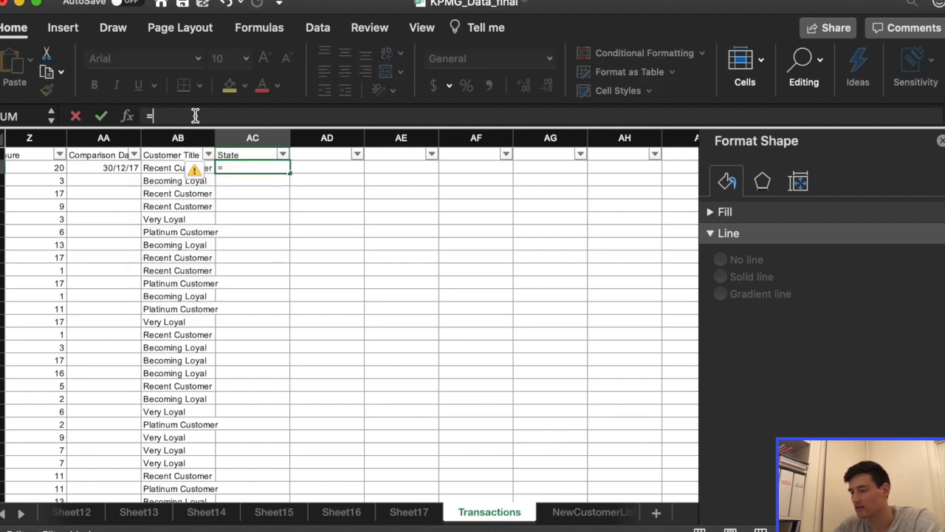
Begin a VLOOKUP formula in the first State cell, using the customer_id in C2 as the lookup value
{"action": "type", "text": "VL"}
{"action": "key", "text": "Tab"}
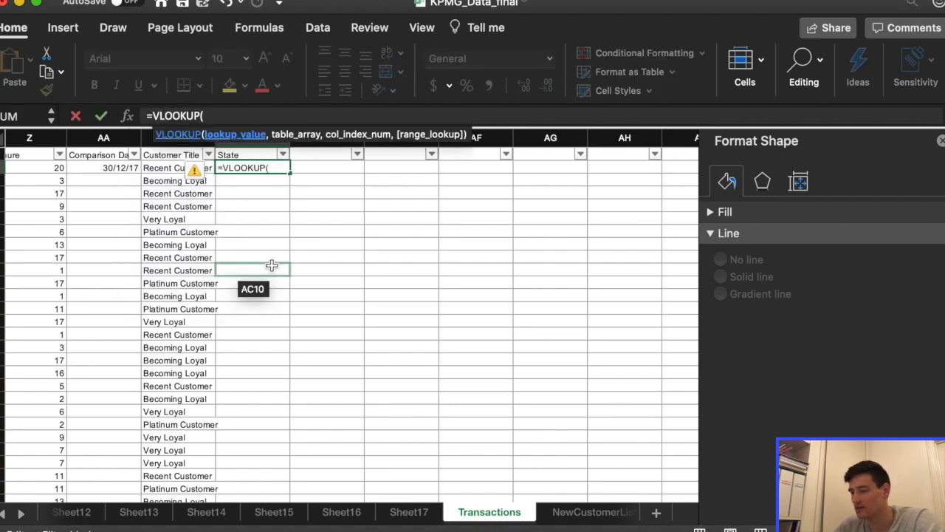
{"action": "scroll", "coordinate": [287, 273], "scroll_direction": "left", "scroll_amount": 15}
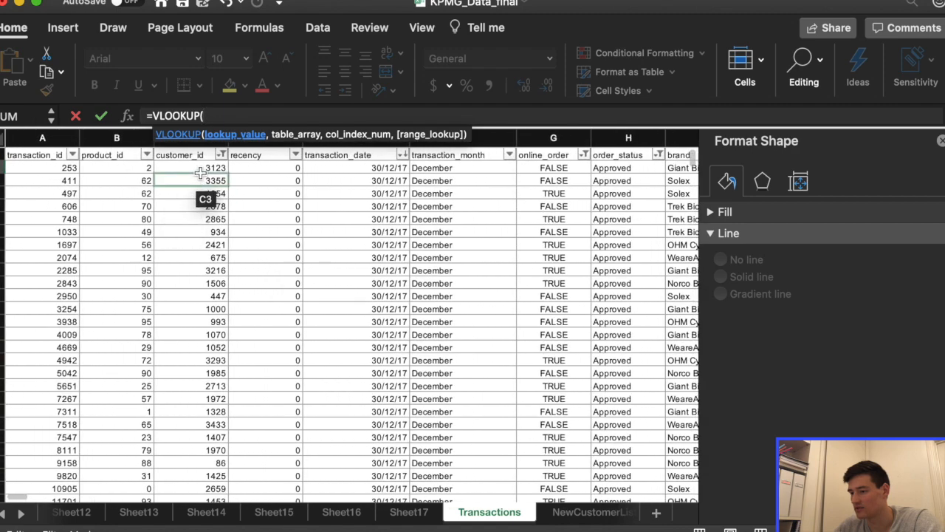
{"action": "left_click", "coordinate": [201, 170]}
{"action": "type", "text": ","}
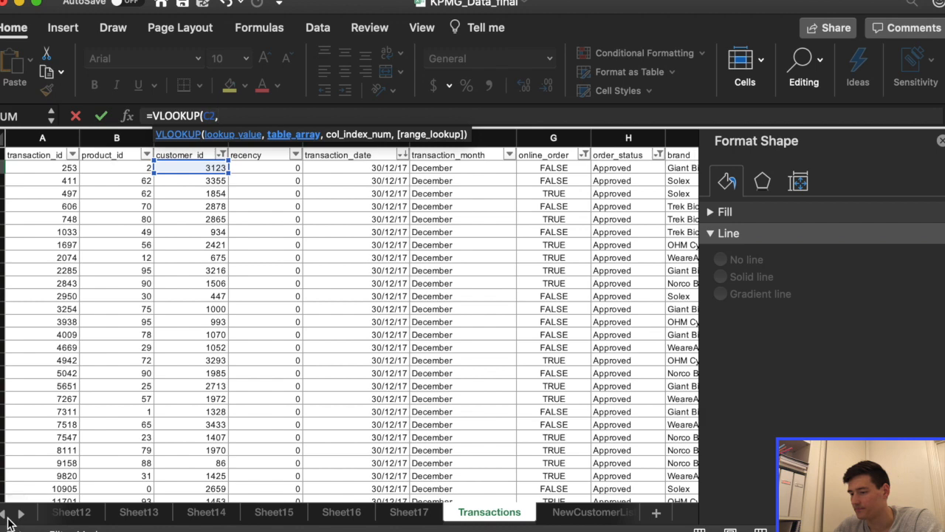
Set the lookup's table array to columns A through F of the CustomerAddress sheet as the absolute reference $A:$F
{"action": "left_click", "coordinate": [5, 514]}
{"action": "left_click", "coordinate": [6, 514]}
{"action": "left_click", "coordinate": [5, 514]}
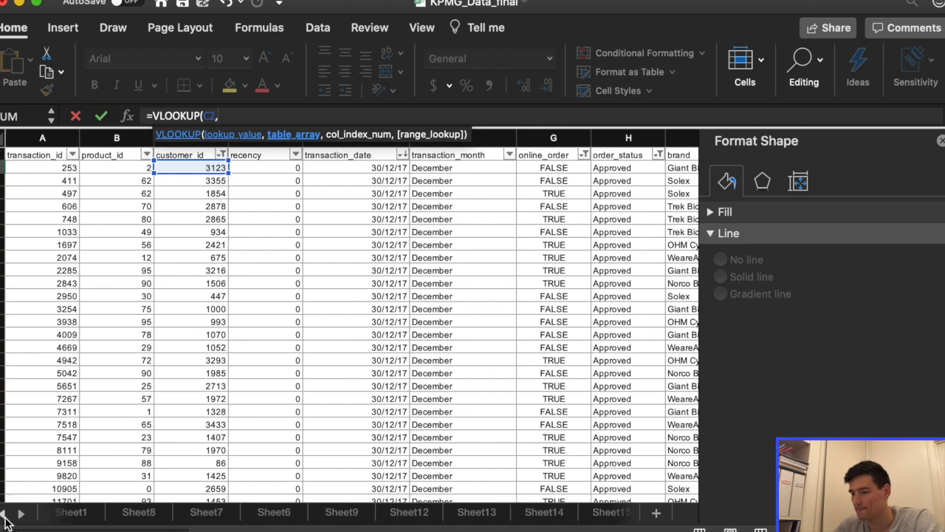
{"action": "left_click", "coordinate": [5, 514]}
{"action": "left_click", "coordinate": [6, 514]}
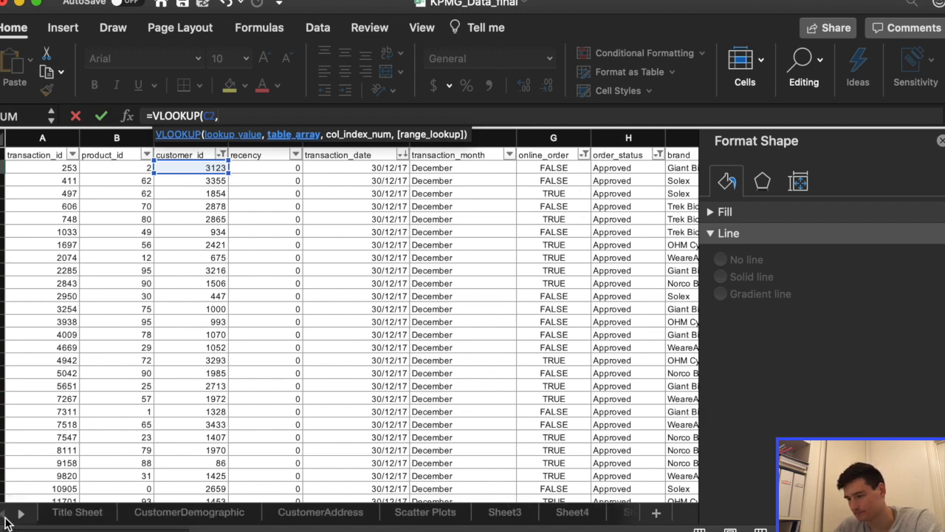
{"action": "left_click", "coordinate": [317, 513]}
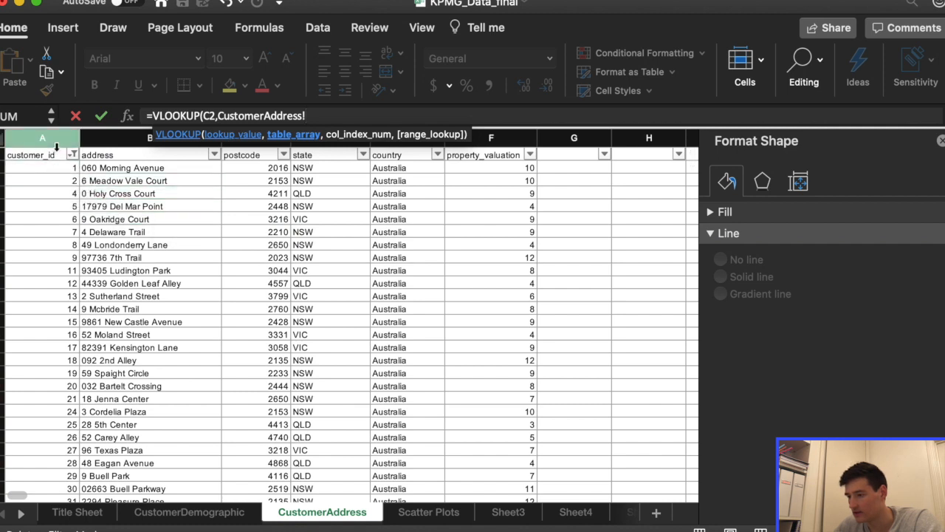
{"action": "left_click_drag", "start_coordinate": [56, 147], "coordinate": [484, 136]}
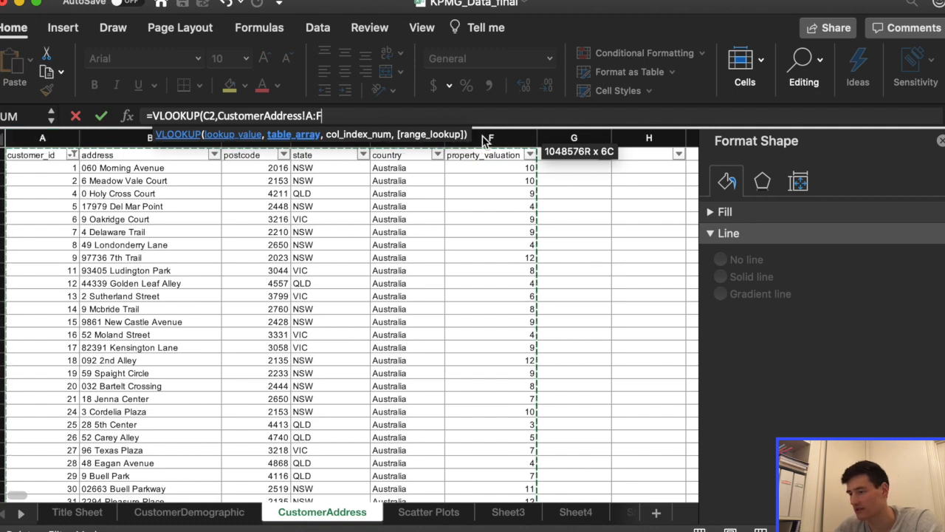
{"action": "key", "text": "super+t"}
{"action": "type", "text": ","}
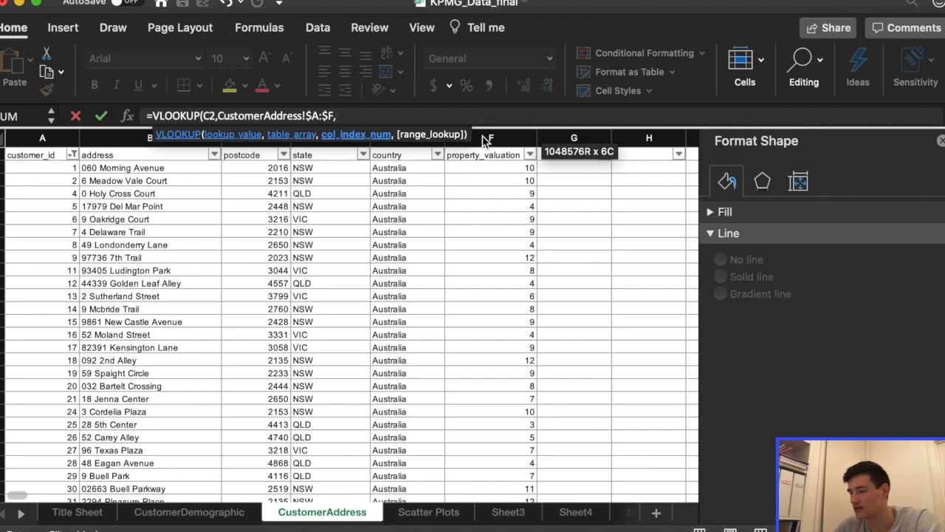
Complete the VLOOKUP with column index 4 and FALSE for exact match, and fill it down the State column
{"action": "type", "text": "4"}
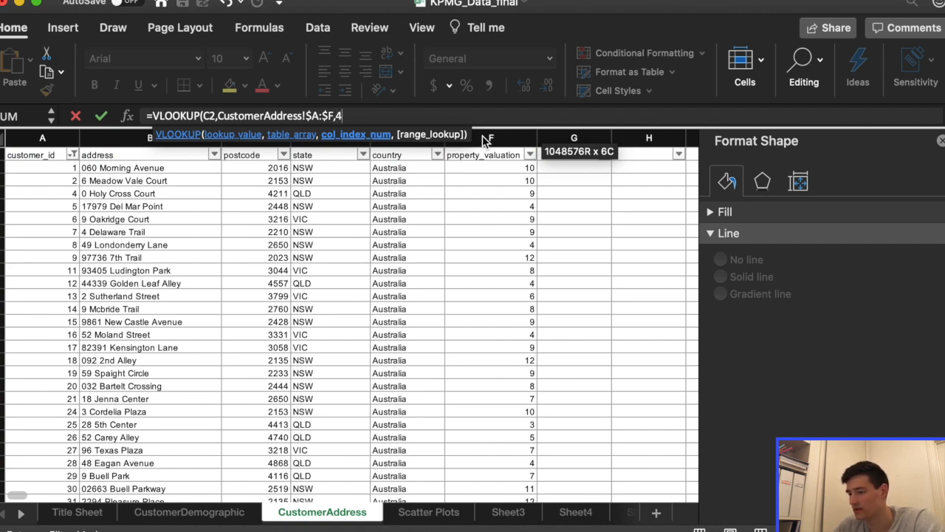
{"action": "type", "text": ",F"}
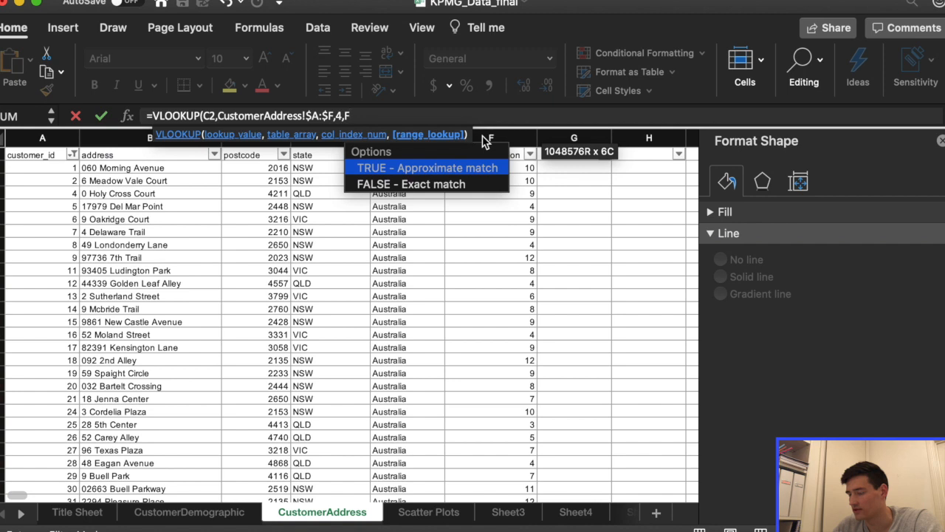
{"action": "key", "text": "Tab"}
{"action": "key", "text": "BackSpace"}
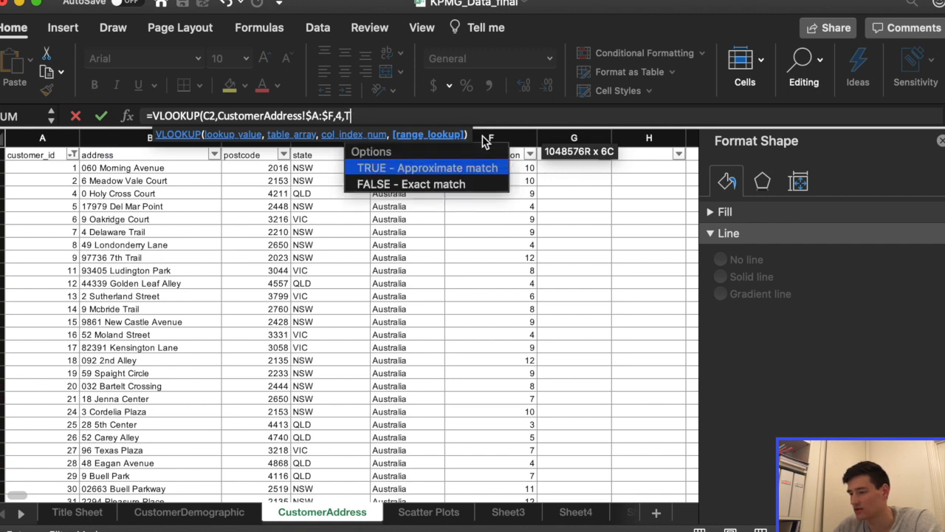
{"action": "key", "text": "Down"}
{"action": "key", "text": "Tab"}
{"action": "type", "text": ")"}
{"action": "key", "text": "Return"}
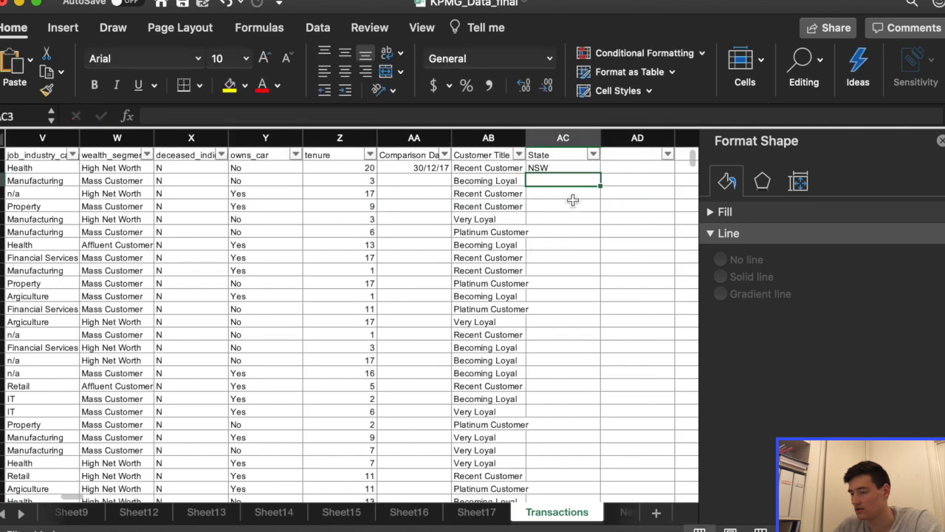
{"action": "left_click", "coordinate": [590, 168]}
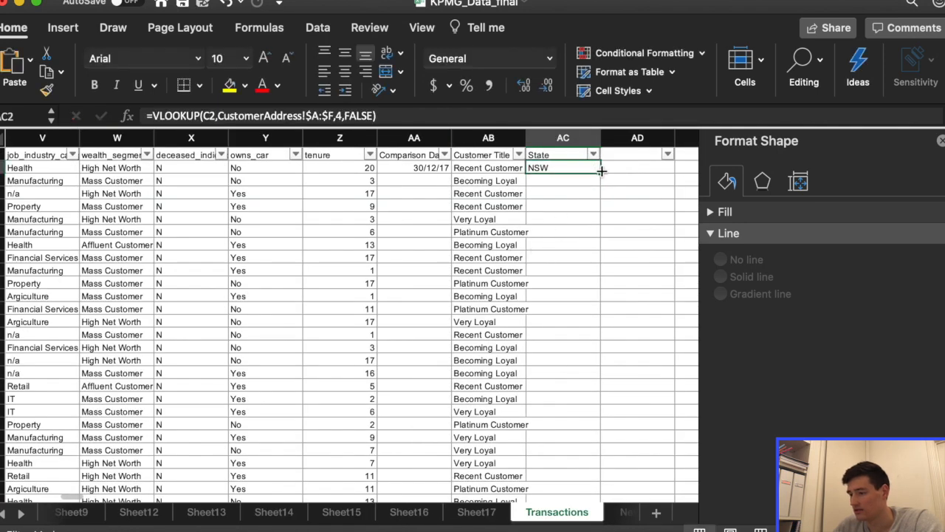
{"action": "double_click", "coordinate": [601, 171]}
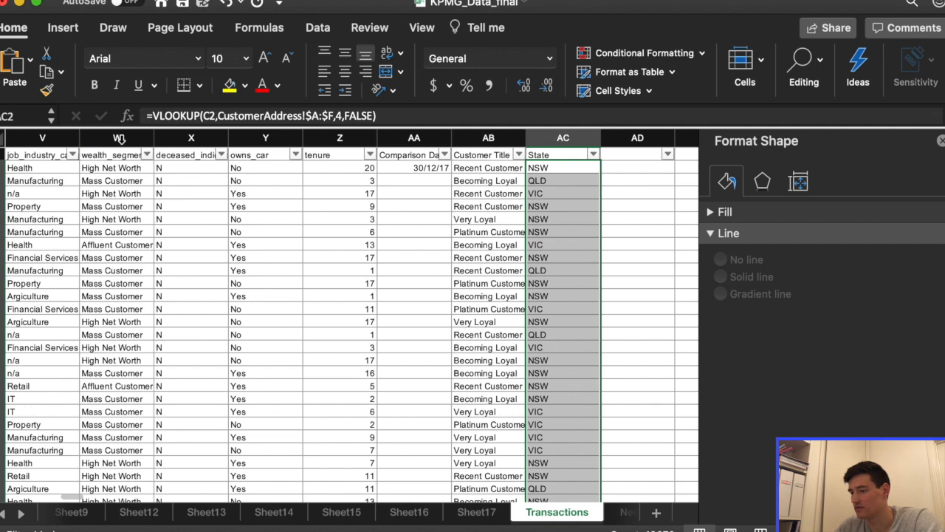
Create a pivot table on a new worksheet from the range Transactions!$A$1:$AC$20001
{"action": "left_click", "coordinate": [117, 257]}
{"action": "left_click", "coordinate": [65, 30]}
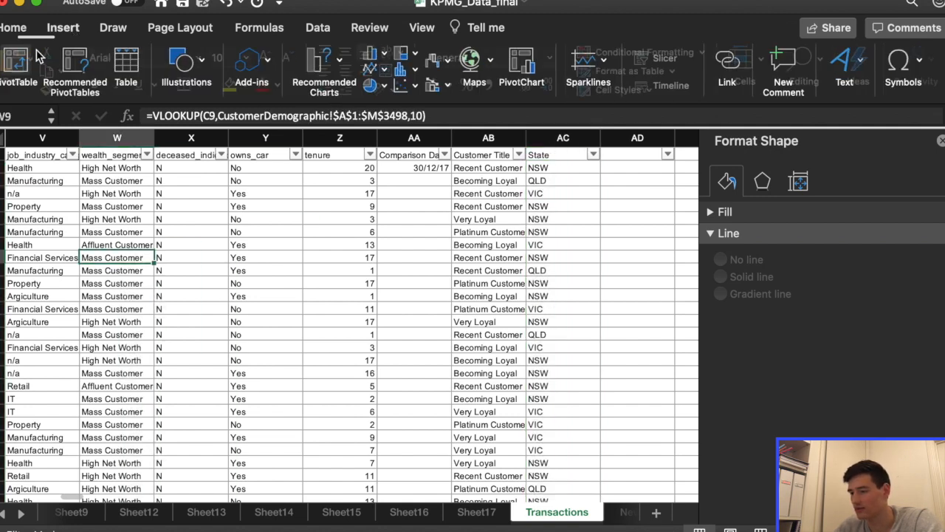
{"action": "left_click", "coordinate": [18, 65]}
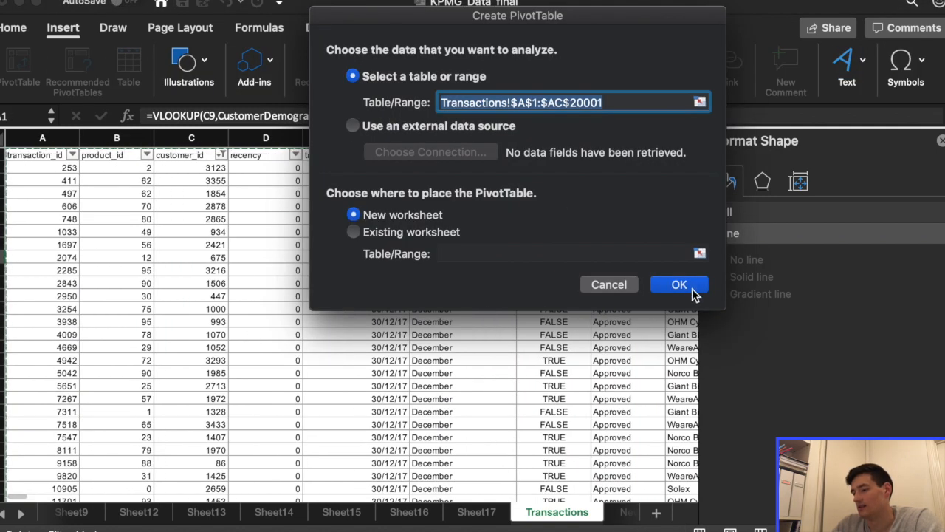
{"action": "left_click", "coordinate": [691, 290]}
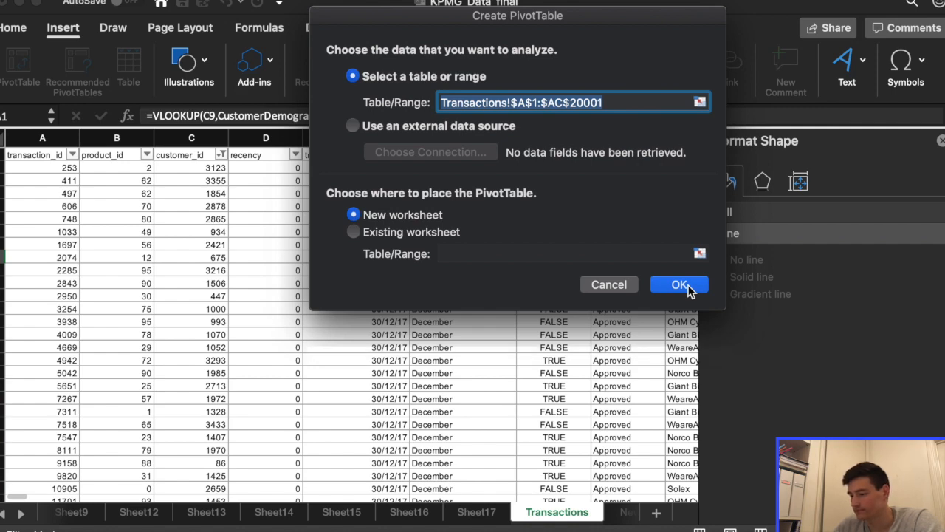
{"action": "left_click", "coordinate": [687, 286]}
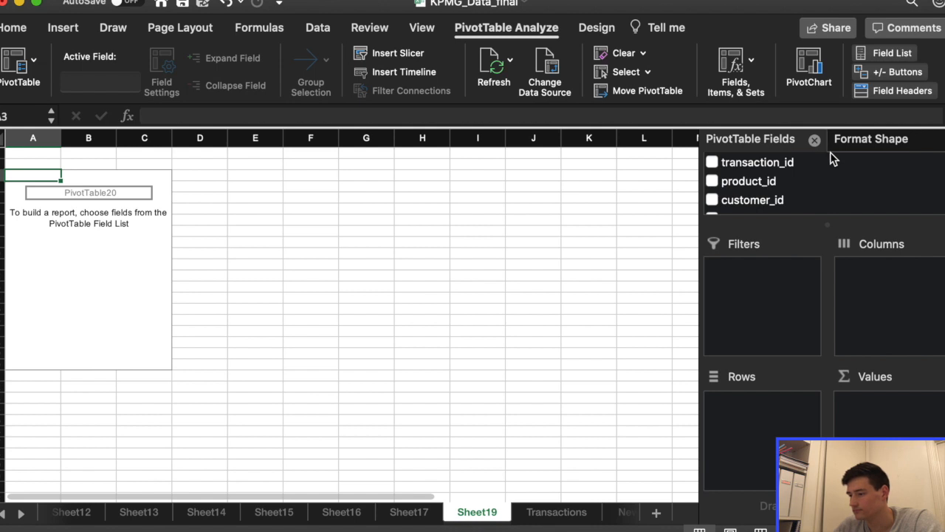
Set up the pivot table with State as the column field and Count of Customer Title as the value
{"action": "scroll", "coordinate": [802, 190], "scroll_direction": "down", "scroll_amount": 10}
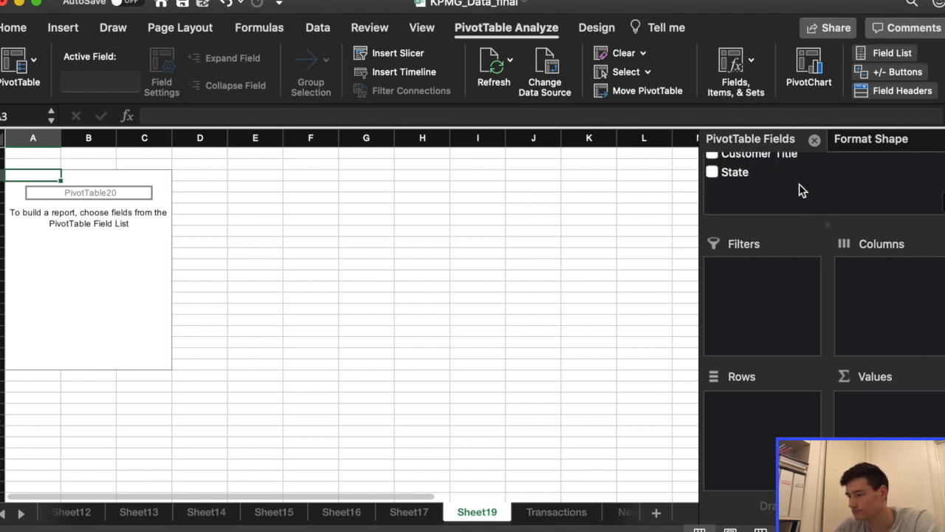
{"action": "left_click", "coordinate": [712, 206]}
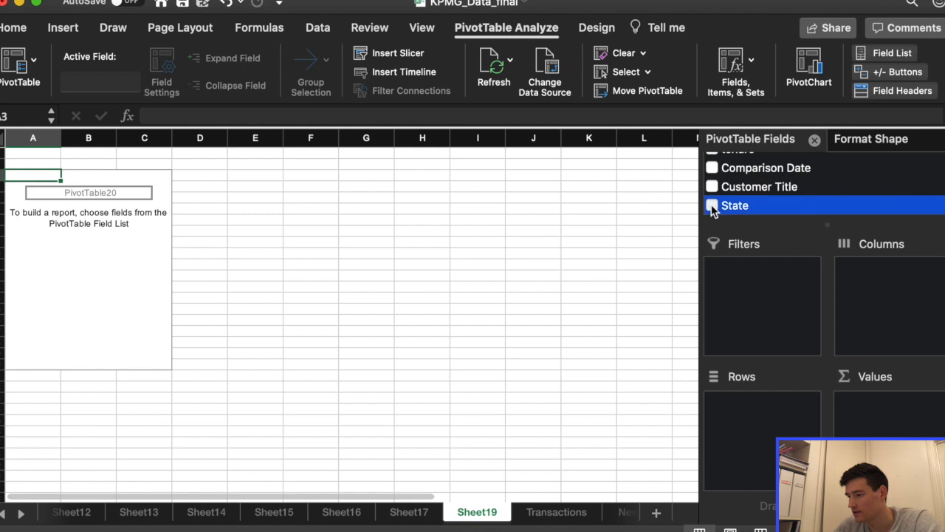
{"action": "left_click", "coordinate": [713, 187]}
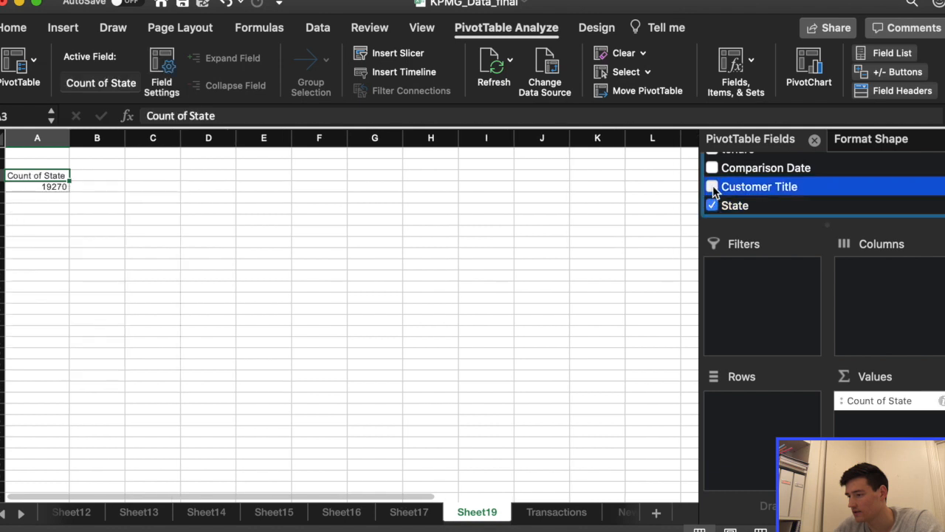
{"action": "left_click_drag", "start_coordinate": [870, 402], "coordinate": [875, 328]}
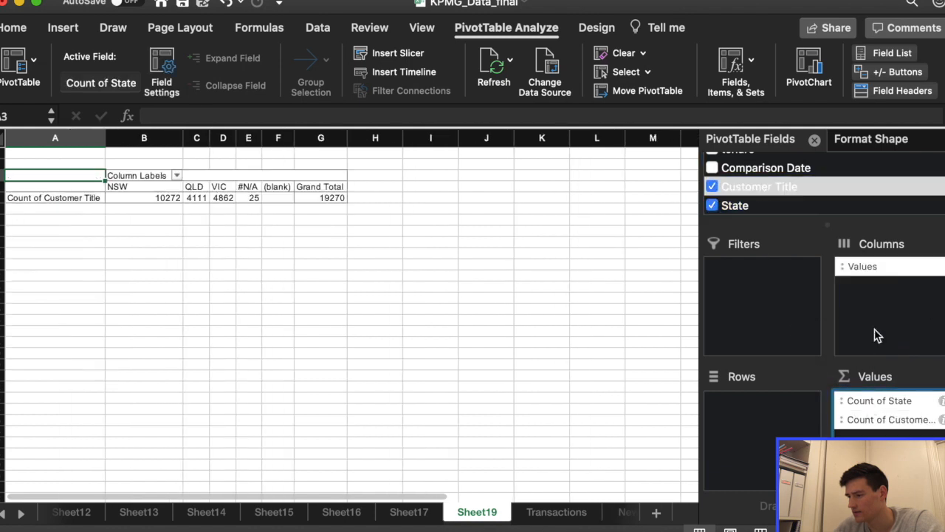
Exclude the #N/A and (blank) entries from the pivot table's State column labels
{"action": "left_click", "coordinate": [176, 176]}
{"action": "left_click", "coordinate": [222, 458]}
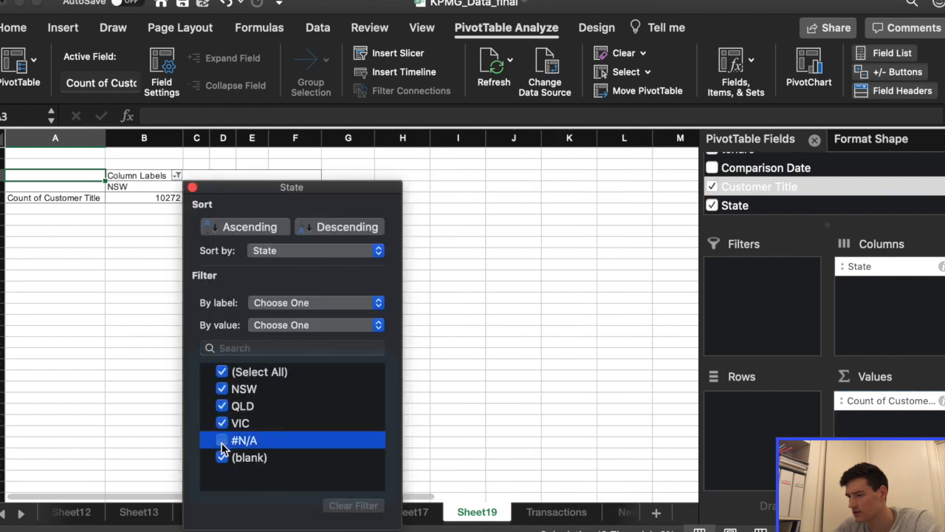
{"action": "left_click", "coordinate": [222, 440]}
{"action": "left_click", "coordinate": [193, 187]}
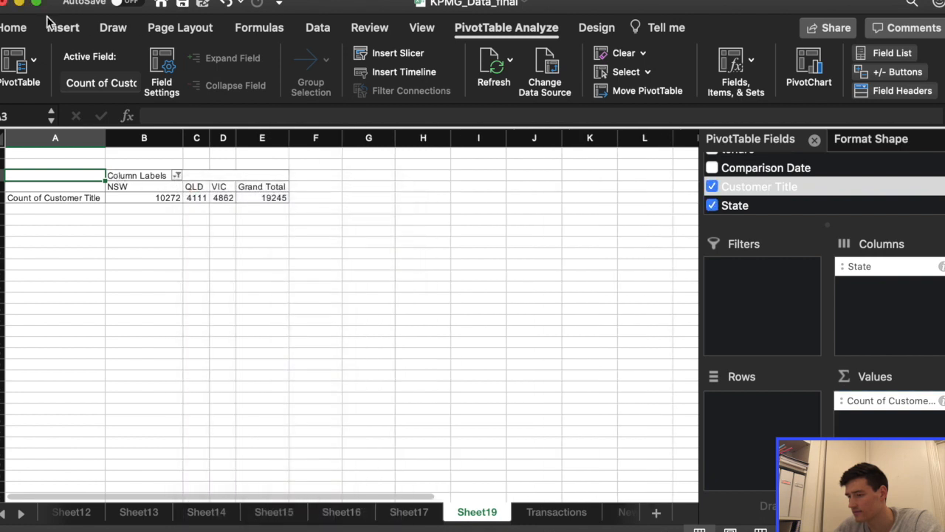
Insert a 2-D clustered column chart of the customer title count by state
{"action": "left_click", "coordinate": [63, 27]}
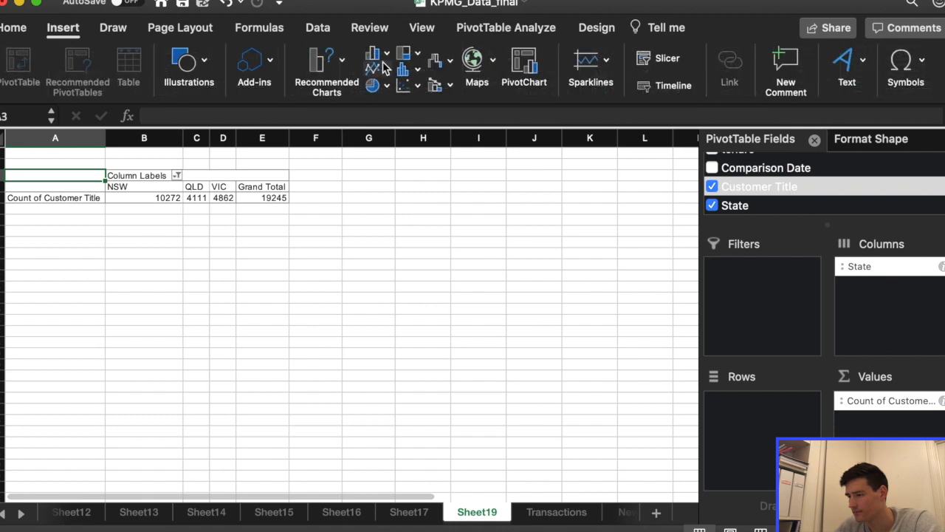
{"action": "left_click", "coordinate": [383, 59]}
{"action": "left_click", "coordinate": [409, 147]}
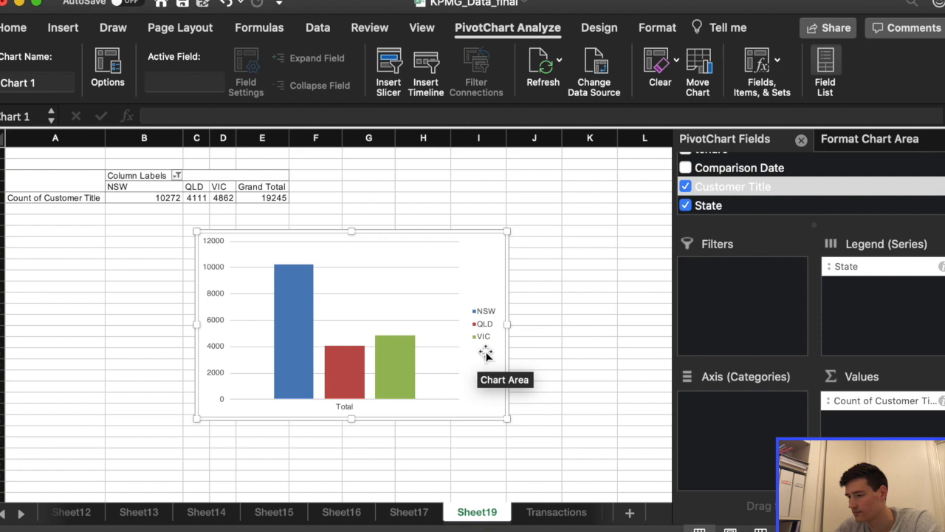
{"action": "left_click_drag", "start_coordinate": [472, 259], "coordinate": [452, 266]}
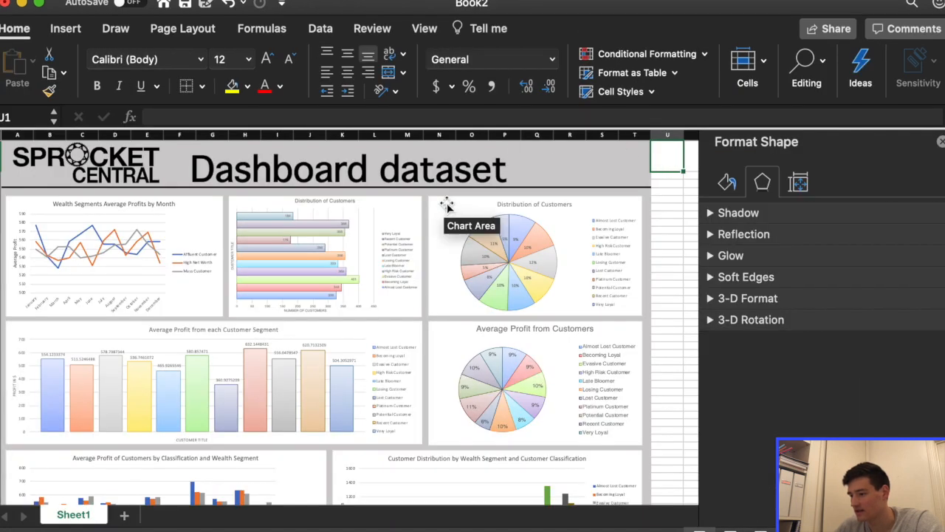
Switch to the Book2 workbook and look through the charts on the Sprocket Central dashboard
{"action": "scroll", "coordinate": [667, 329], "scroll_direction": "down", "scroll_amount": 2}
{"action": "scroll", "coordinate": [667, 329], "scroll_direction": "up", "scroll_amount": 2}
{"action": "scroll", "coordinate": [667, 332], "scroll_direction": "down", "scroll_amount": 10}
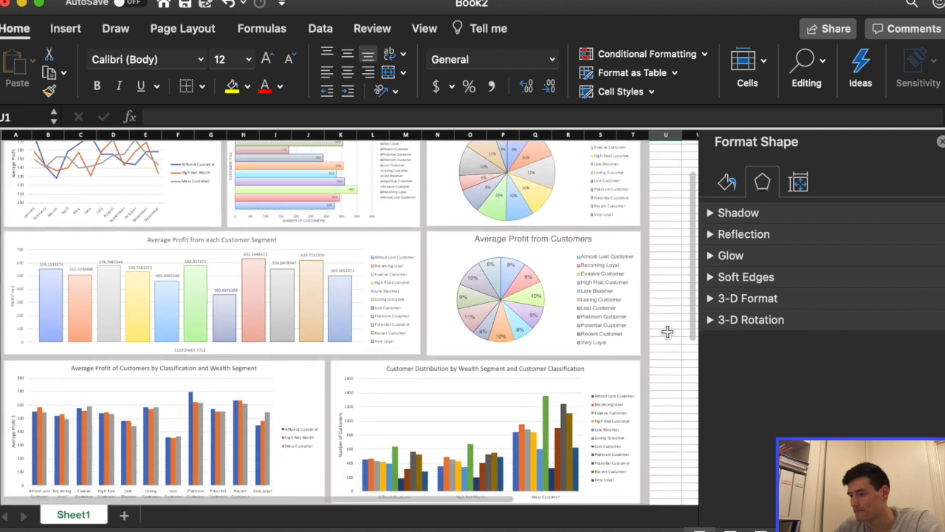
Examine the remaining dashboard charts down to Customer Distribution by State, Wealth Segment, and Classification
{"action": "scroll", "coordinate": [667, 332], "scroll_direction": "down", "scroll_amount": 6}
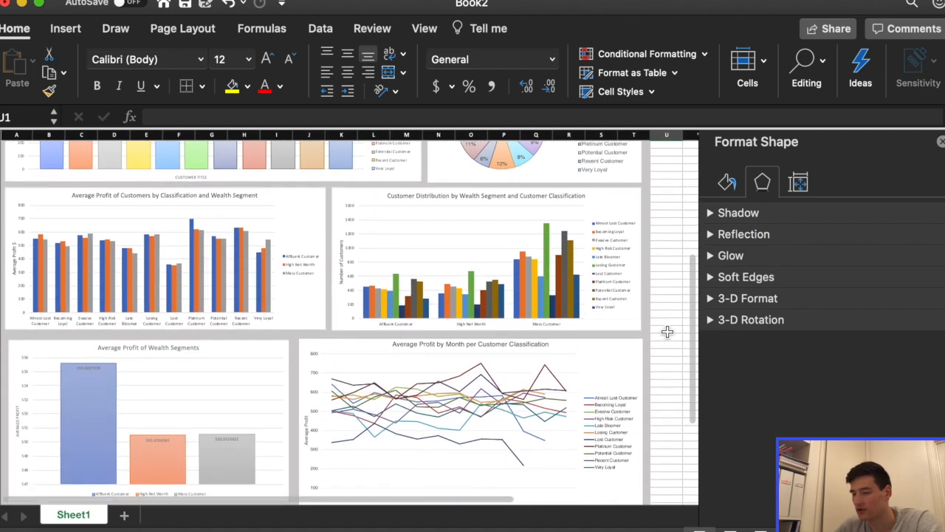
{"action": "scroll", "coordinate": [667, 331], "scroll_direction": "down", "scroll_amount": 5}
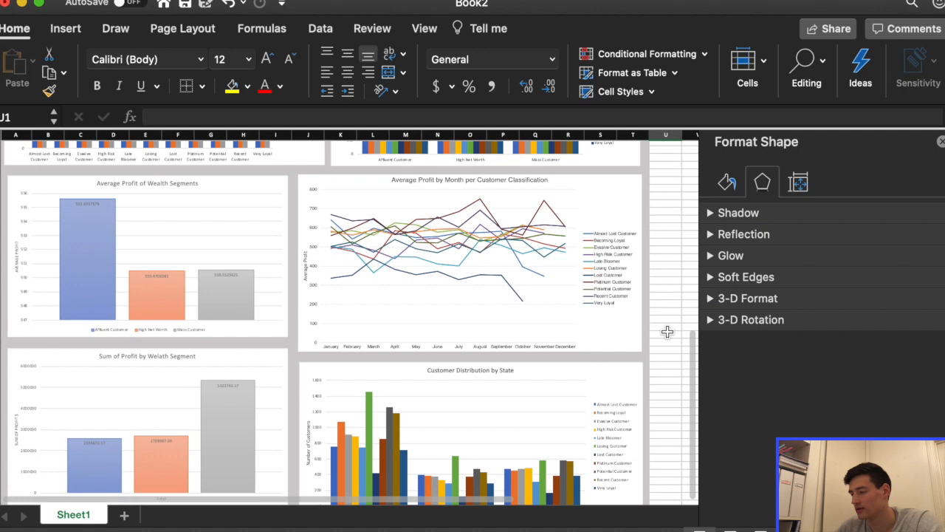
{"action": "scroll", "coordinate": [667, 332], "scroll_direction": "down", "scroll_amount": 5}
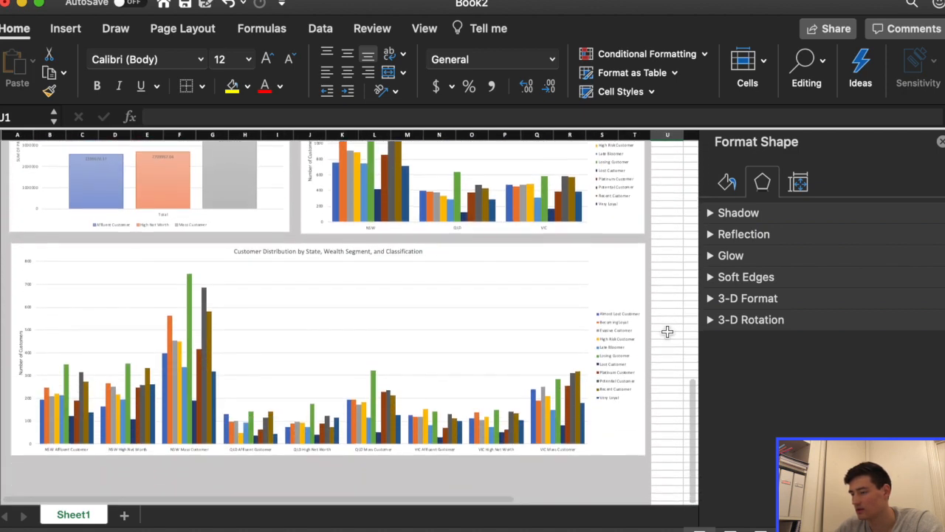
{"action": "scroll", "coordinate": [667, 332], "scroll_direction": "down", "scroll_amount": 2}
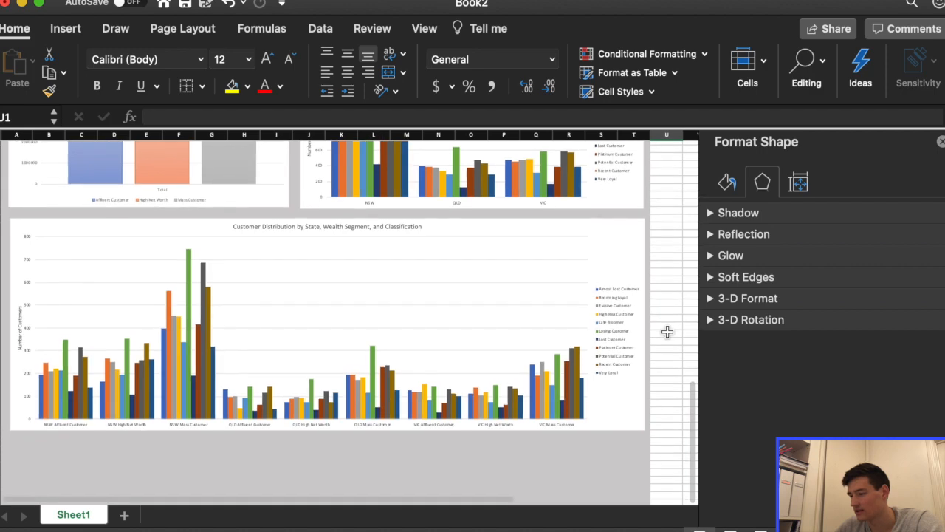
{"action": "scroll", "coordinate": [667, 331], "scroll_direction": "down", "scroll_amount": 4}
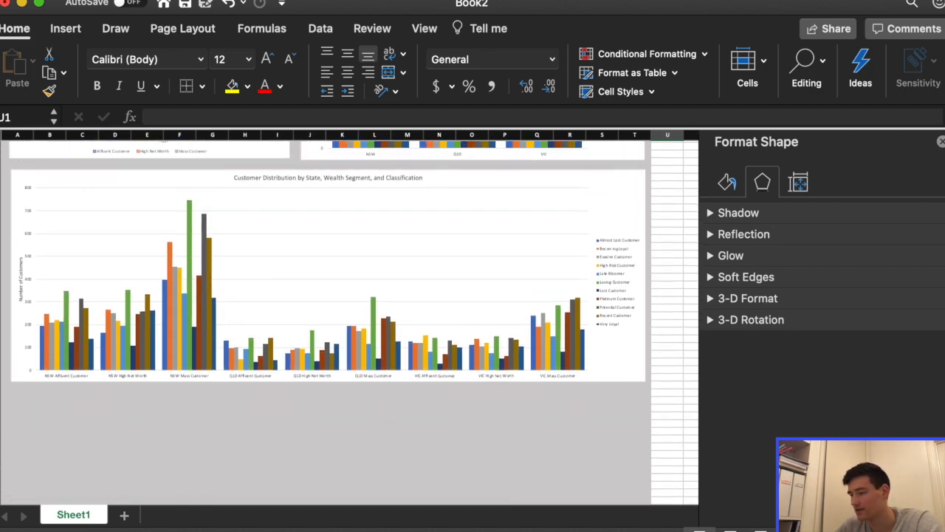
Switch to the KPMG_Data_final workbook and copy Sheet7's RFM table, from the A2 headers down to the customer noted in J3, to M3
{"action": "key", "text": "super+grave"}
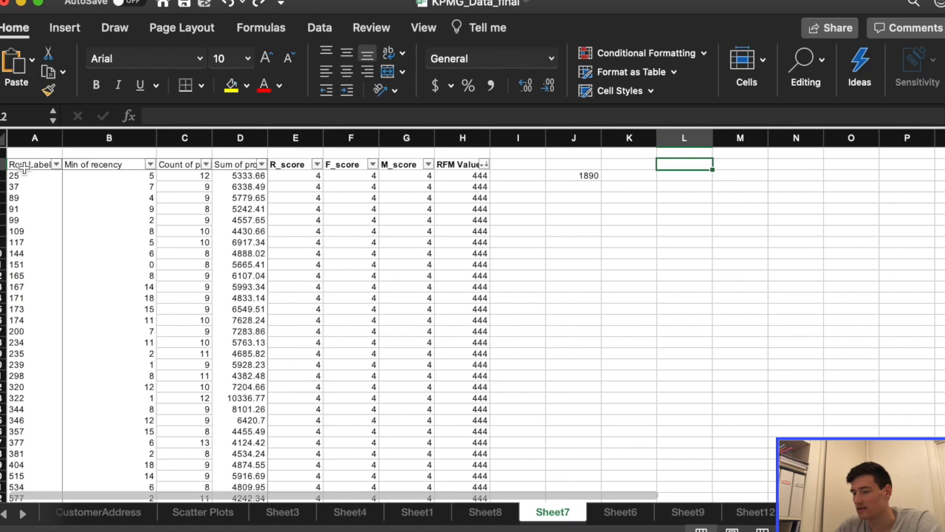
{"action": "left_click_drag", "start_coordinate": [16, 166], "coordinate": [444, 473]}
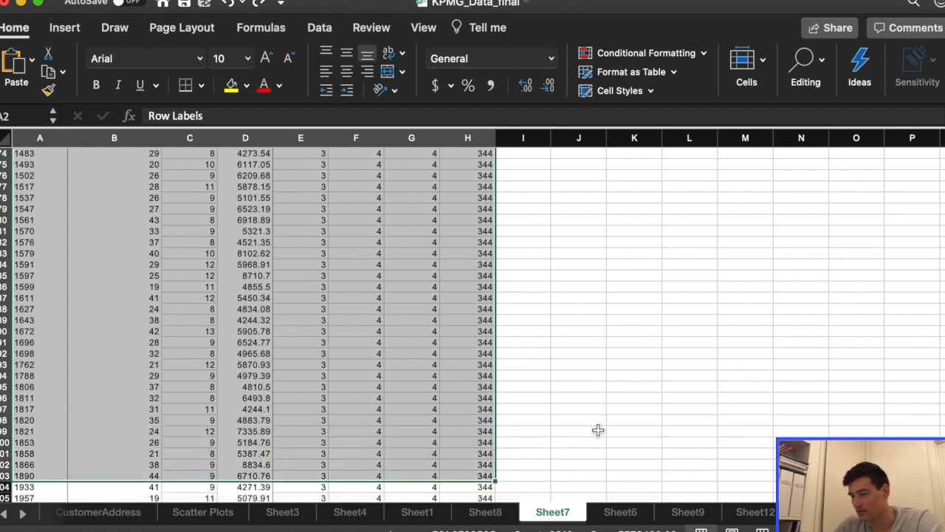
{"action": "scroll", "coordinate": [599, 429], "scroll_direction": "up", "scroll_amount": 20}
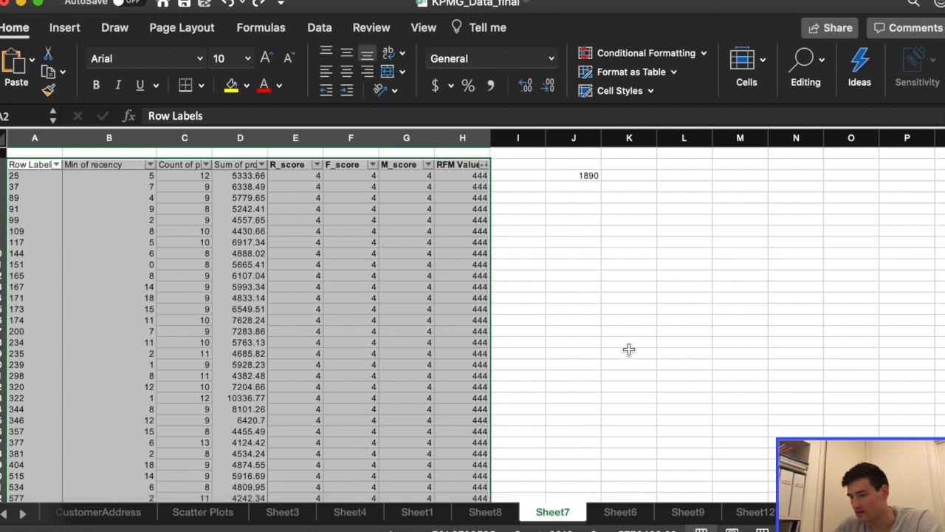
{"action": "scroll", "coordinate": [629, 349], "scroll_direction": "right", "scroll_amount": 1}
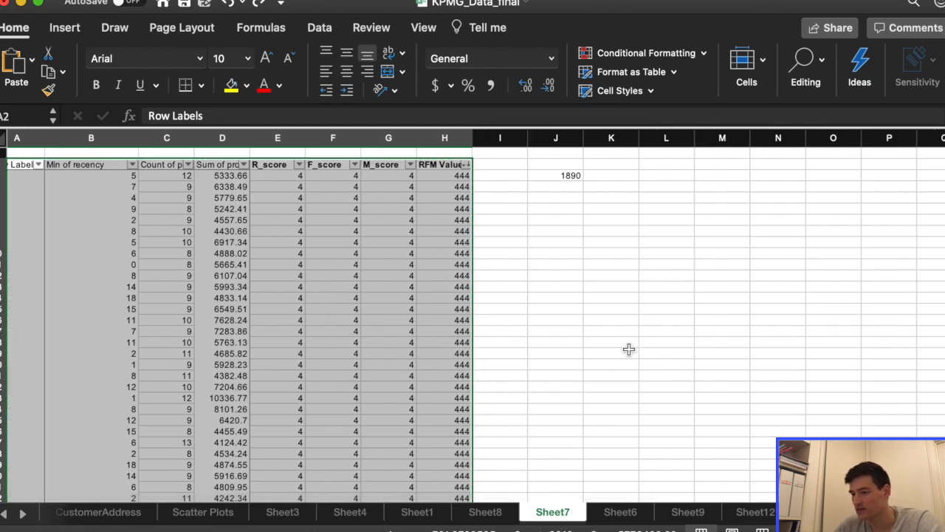
{"action": "scroll", "coordinate": [629, 349], "scroll_direction": "right", "scroll_amount": 10}
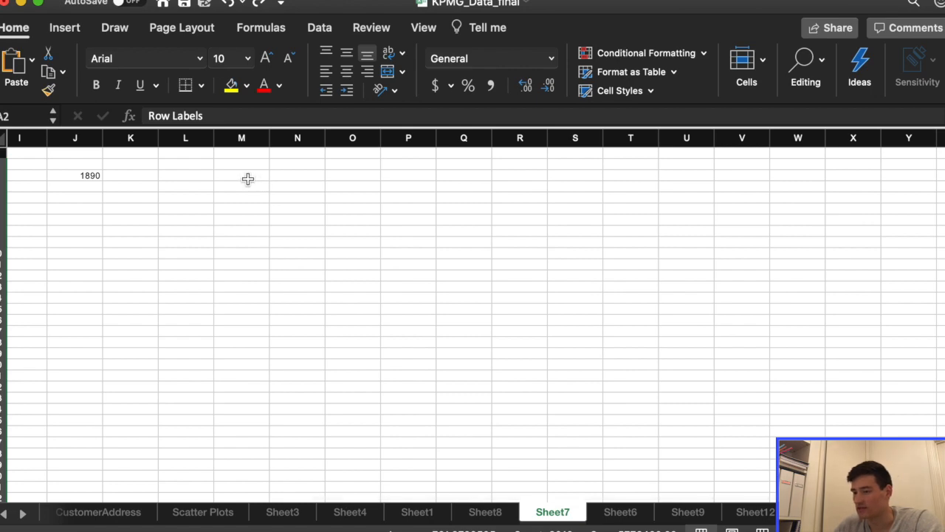
{"action": "left_click", "coordinate": [247, 177]}
{"action": "key", "text": "super+v"}
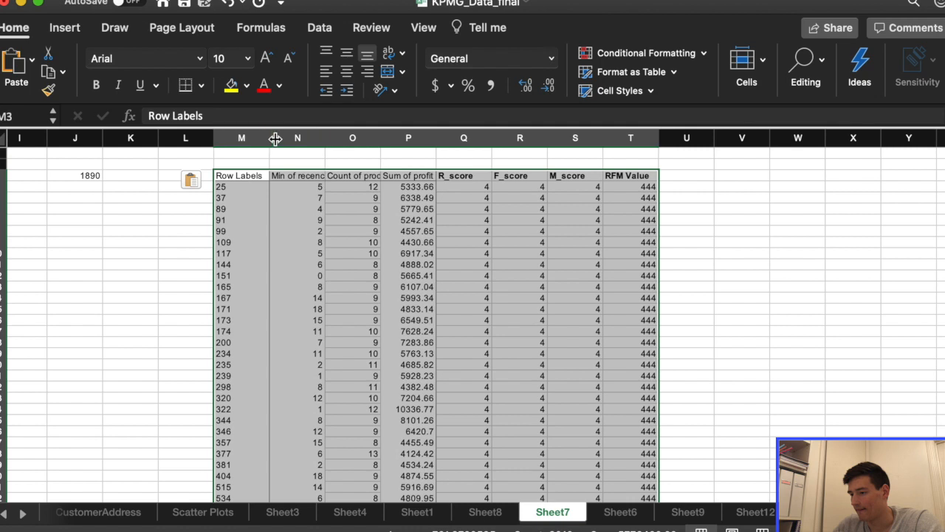
Clear the contents of columns N through T, leaving only the Row Labels column of the pasted table
{"action": "left_click", "coordinate": [249, 138]}
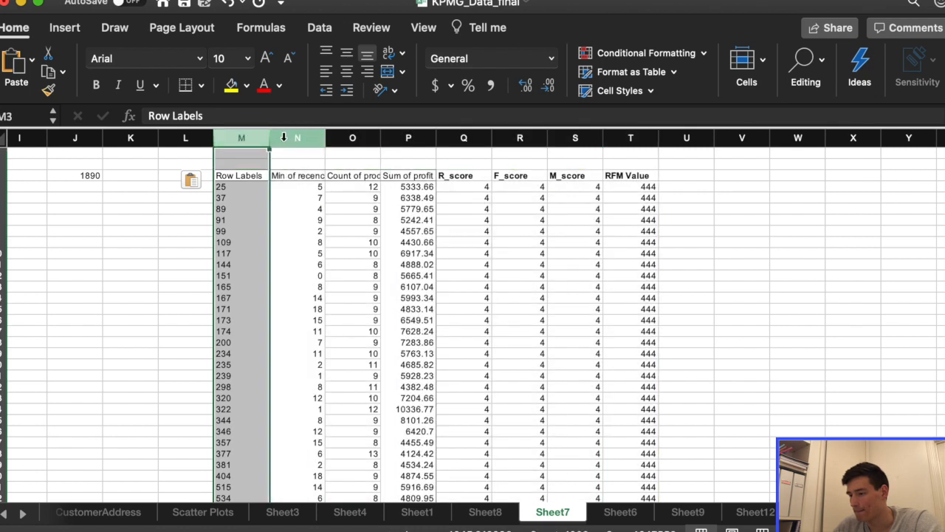
{"action": "left_click_drag", "start_coordinate": [293, 137], "coordinate": [630, 145]}
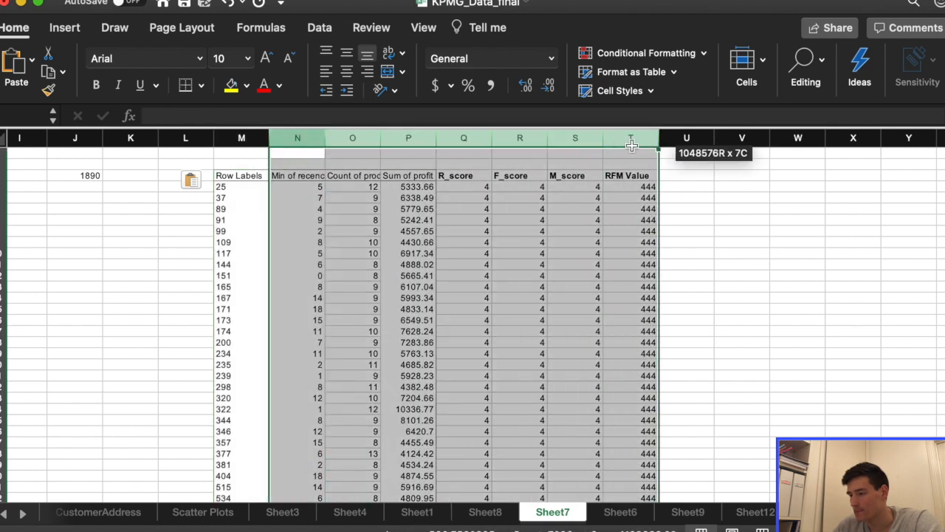
{"action": "key", "text": "Delete"}
{"action": "left_click", "coordinate": [427, 188]}
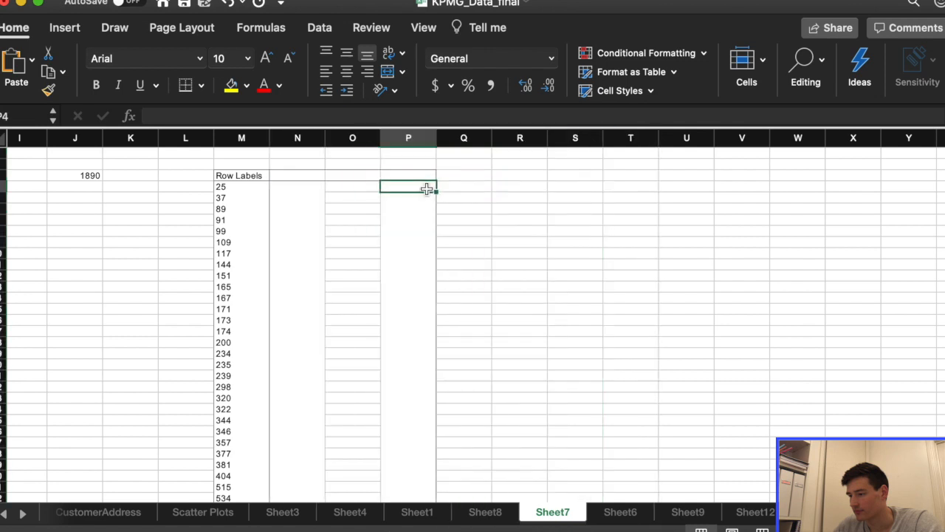
{"action": "left_click", "coordinate": [291, 178]}
Replace the Row Labels header in M3 with Customer_ids
{"action": "left_click", "coordinate": [238, 180]}
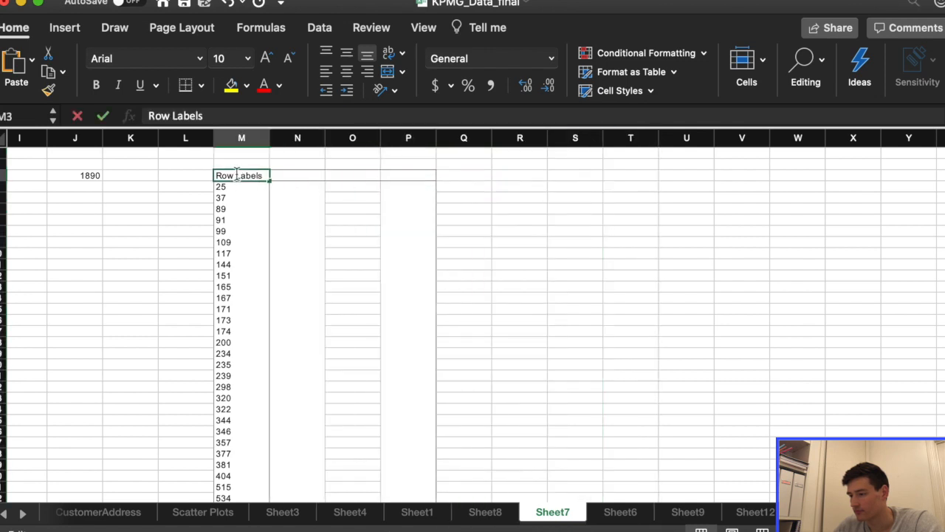
{"action": "left_click", "coordinate": [186, 177]}
{"action": "left_click", "coordinate": [246, 177]}
{"action": "type", "text": "Cus"}
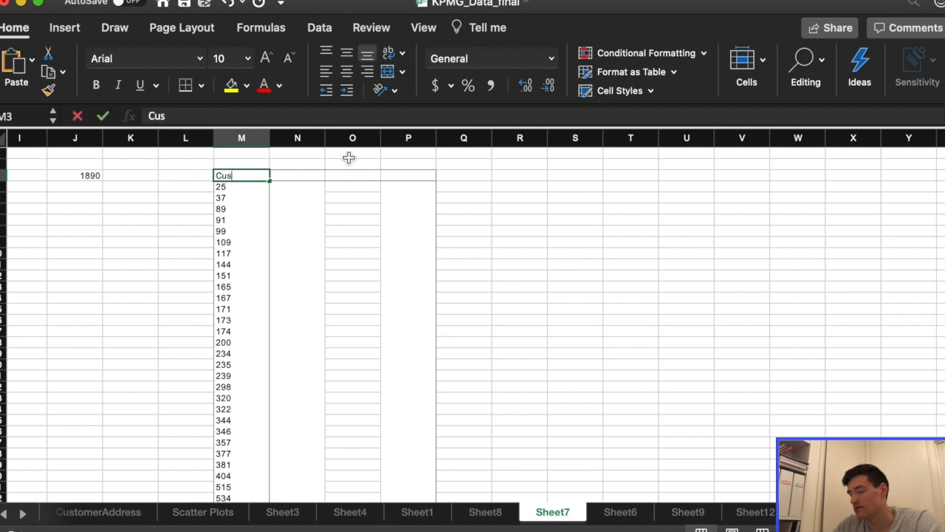
{"action": "type", "text": "tomer_ids"}
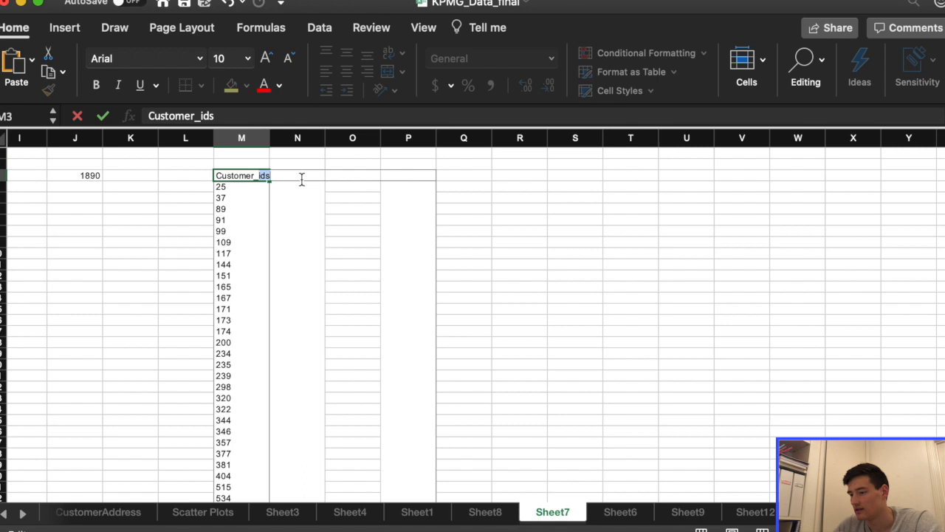
{"action": "left_click", "coordinate": [302, 180]}
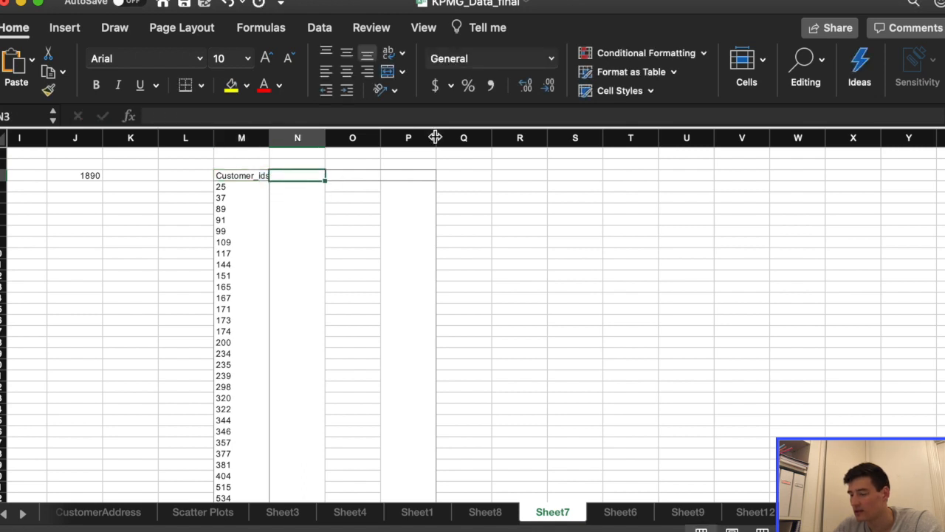
Enter the headers Name, Last Name, Address, Postcode and State in cells N3 through R3
{"action": "type", "text": "Name"}
{"action": "double_click", "coordinate": [362, 175]}
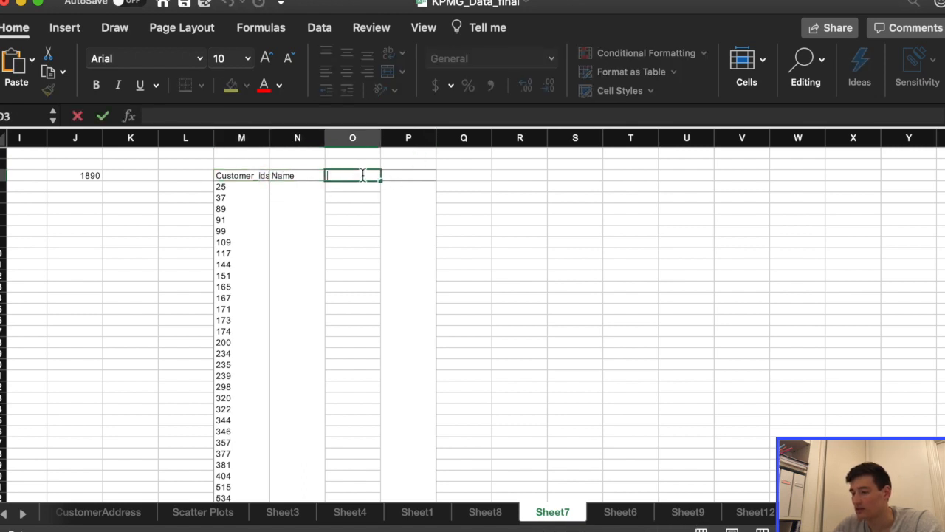
{"action": "double_click", "coordinate": [414, 172]}
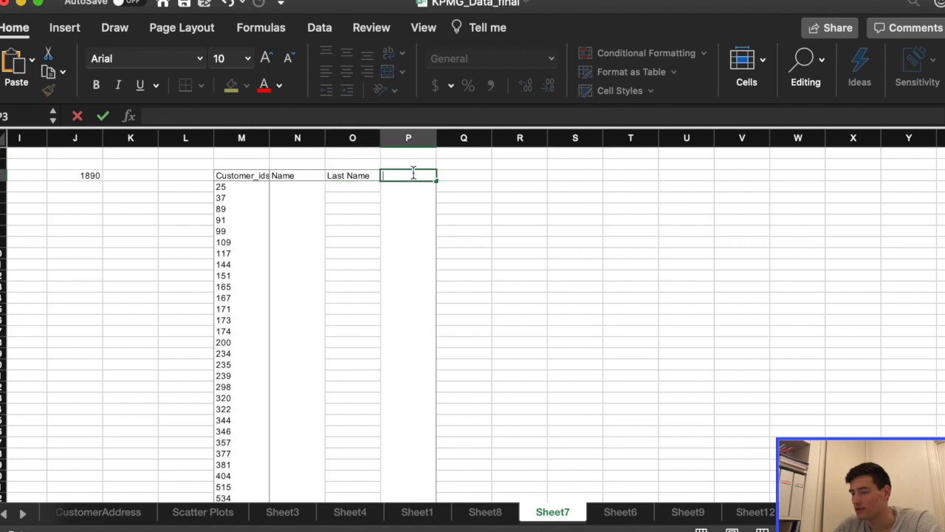
{"action": "type", "text": "Address"}
{"action": "left_click", "coordinate": [464, 175]}
{"action": "type", "text": "Postcode"}
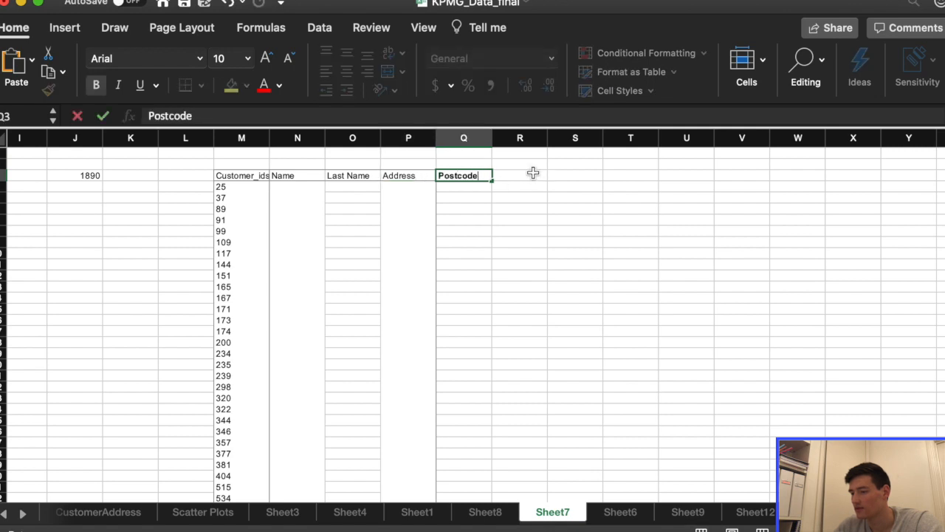
{"action": "left_click", "coordinate": [533, 175]}
{"action": "type", "text": "sta"}
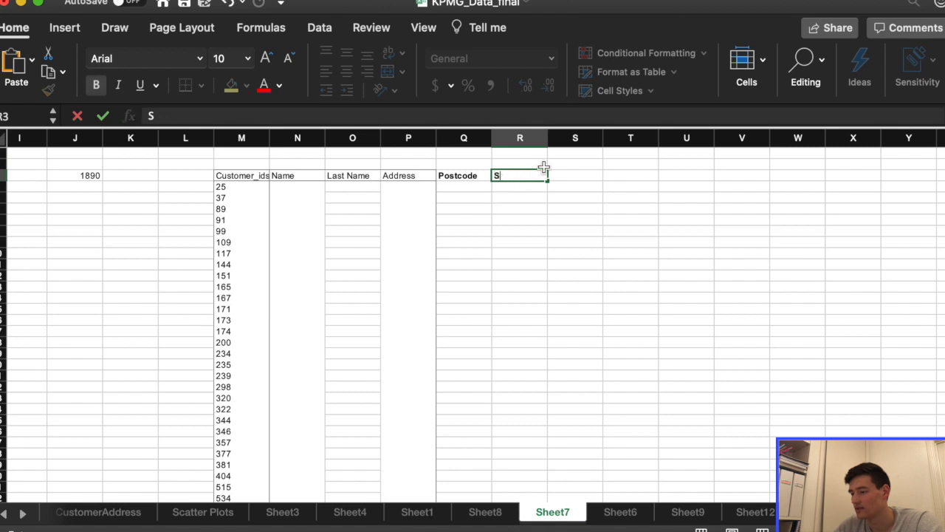
{"action": "left_click", "coordinate": [407, 217]}
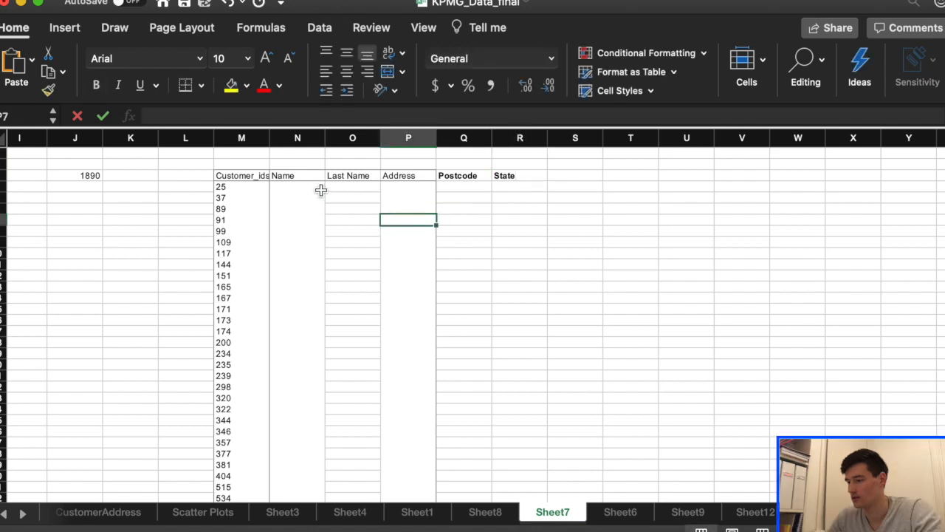
Make all the headers in M3:R3 bold and widen column M to 14.33 so Customer_ids fits
{"action": "left_click_drag", "start_coordinate": [459, 178], "coordinate": [502, 177]}
{"action": "key", "text": "super+b"}
{"action": "left_click", "coordinate": [464, 220]}
{"action": "left_click_drag", "start_coordinate": [247, 176], "coordinate": [529, 177]}
{"action": "key", "text": "super+b"}
{"action": "left_click", "coordinate": [375, 207]}
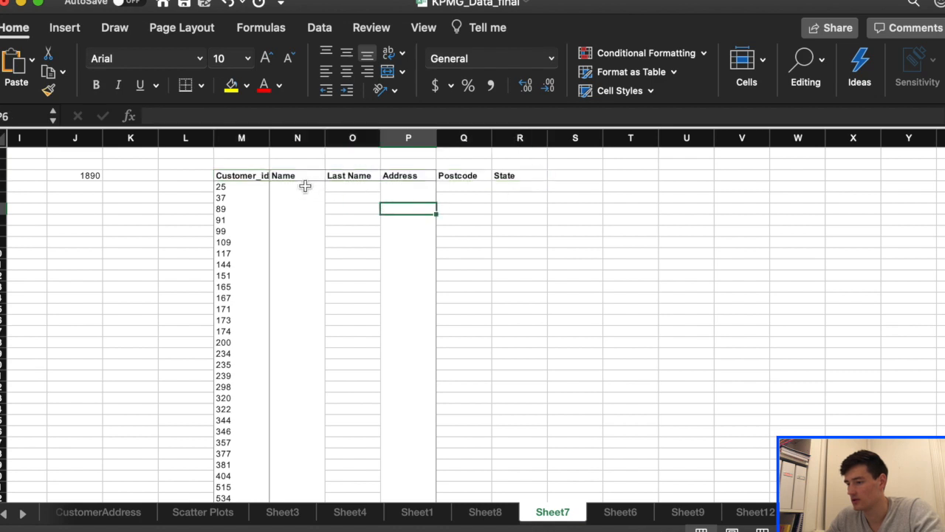
{"action": "left_click_drag", "start_coordinate": [269, 127], "coordinate": [292, 127]}
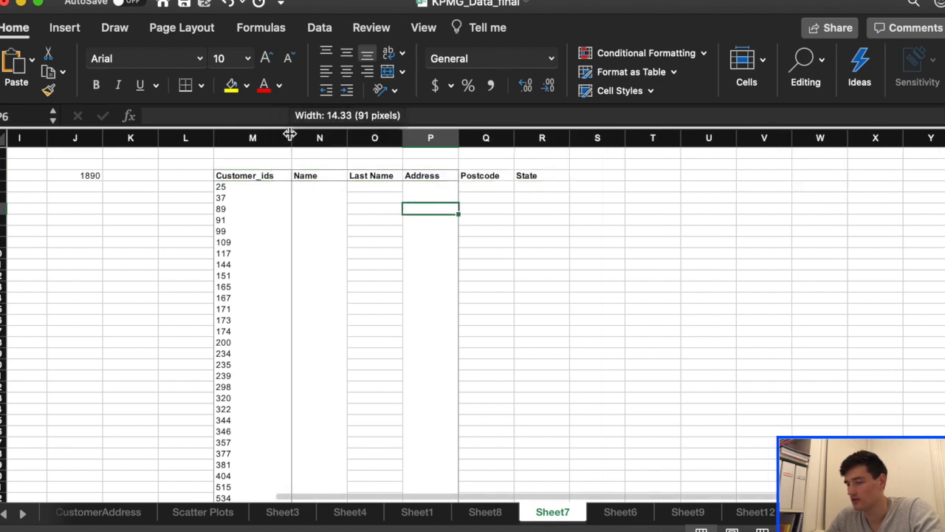
{"action": "left_click", "coordinate": [325, 186]}
{"action": "type", "text": "="}
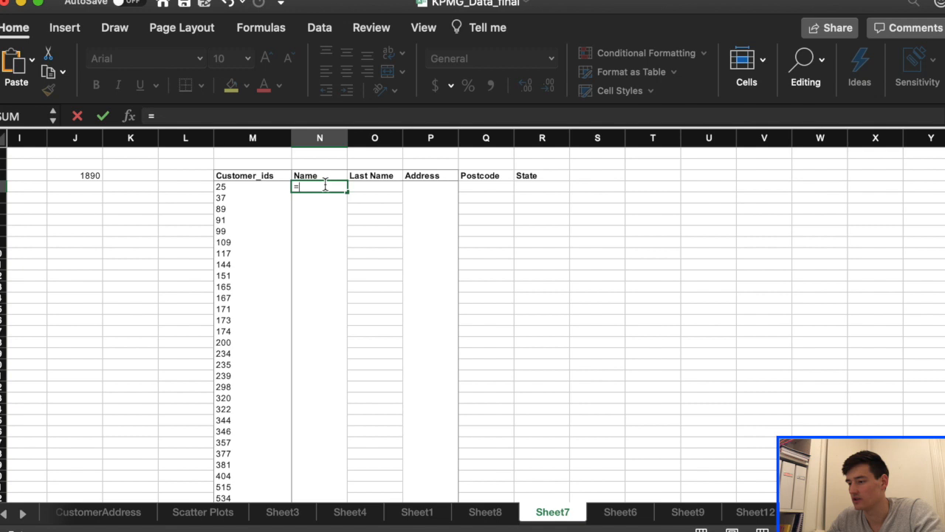
{"action": "type", "text": "VLO"}
{"action": "key", "text": "Tab"}
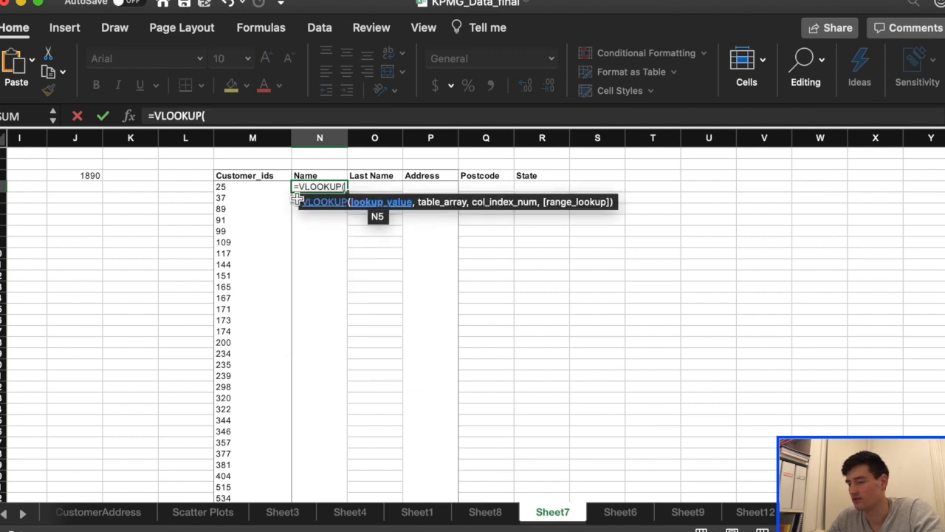
{"action": "left_click", "coordinate": [262, 186]}
{"action": "type", "text": ","}
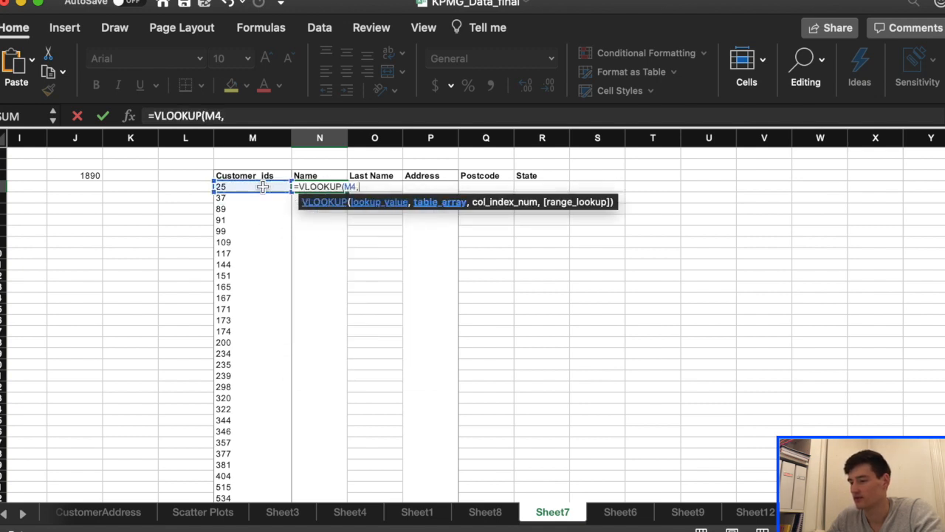
{"action": "left_click", "coordinate": [122, 510]}
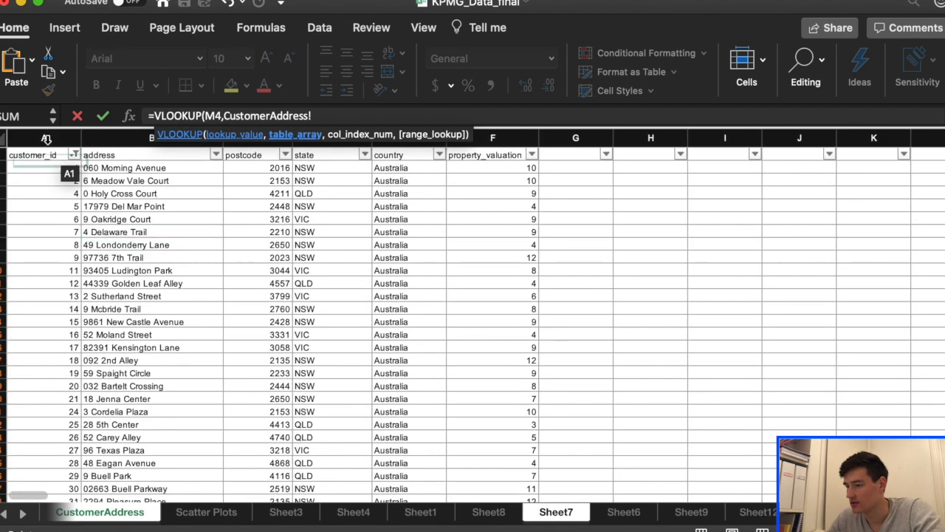
{"action": "left_click_drag", "start_coordinate": [44, 138], "coordinate": [472, 142]}
{"action": "key", "text": "F4"}
{"action": "type", "text": ","}
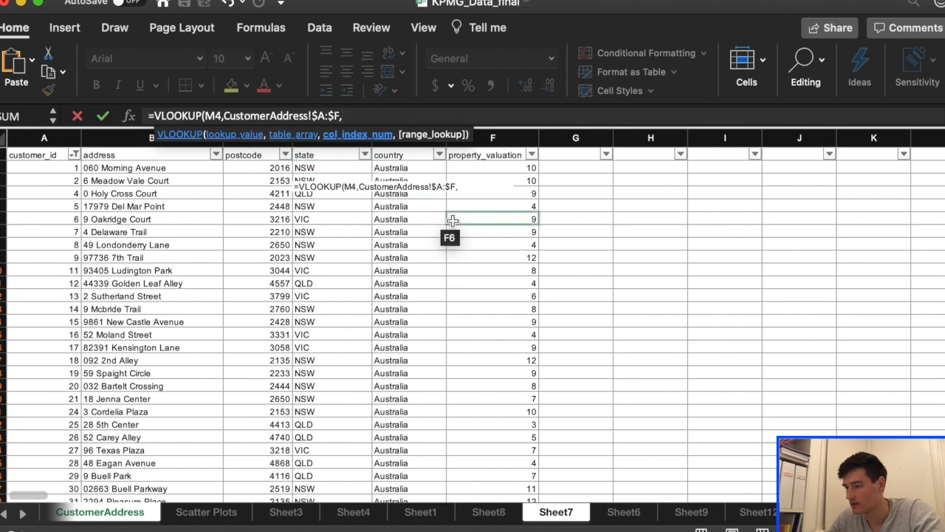
{"action": "key", "text": "Escape"}
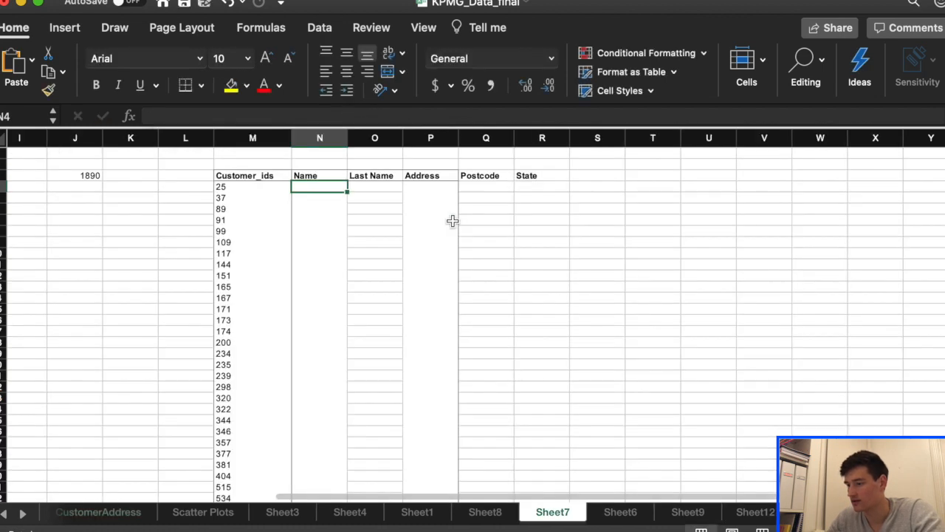
Enter =VLOOKUP(M4,CustomerDemographic!$A:$E,2,FALSE) in N4 to look up the customer's first name
{"action": "type", "text": "=VLOO"}
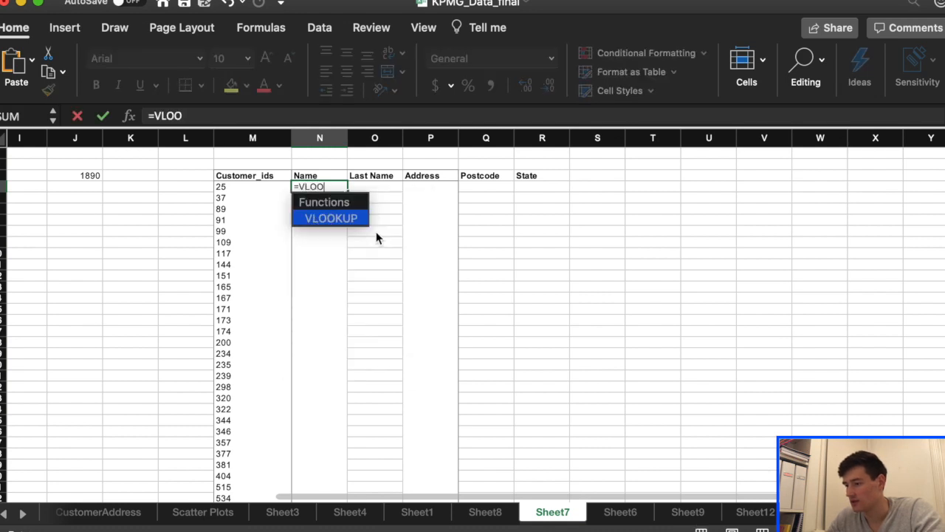
{"action": "key", "text": "Tab"}
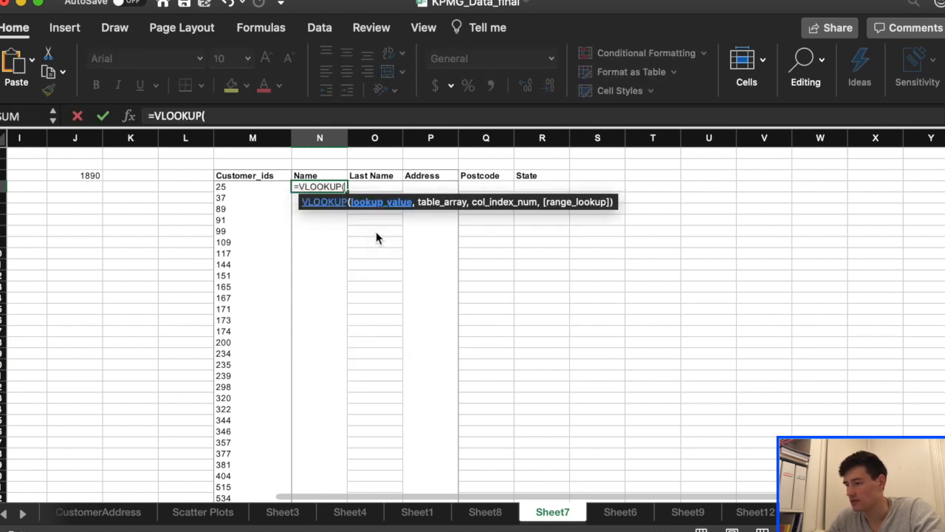
{"action": "left_click", "coordinate": [247, 189]}
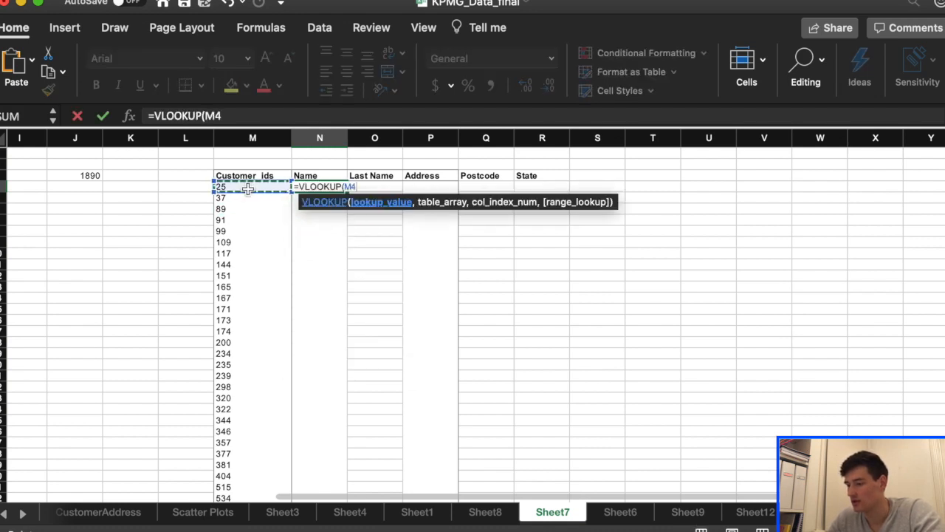
{"action": "type", "text": ","}
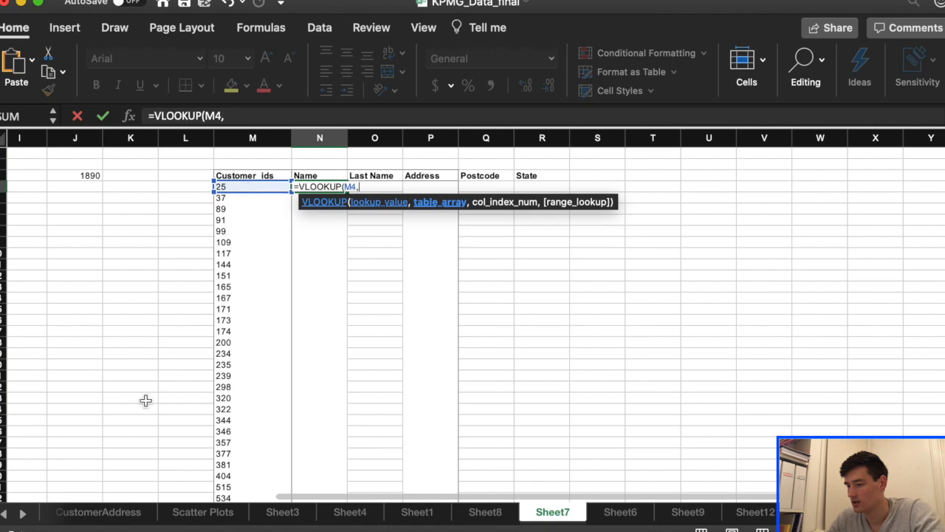
{"action": "left_click", "coordinate": [6, 515]}
{"action": "left_click", "coordinate": [88, 517]}
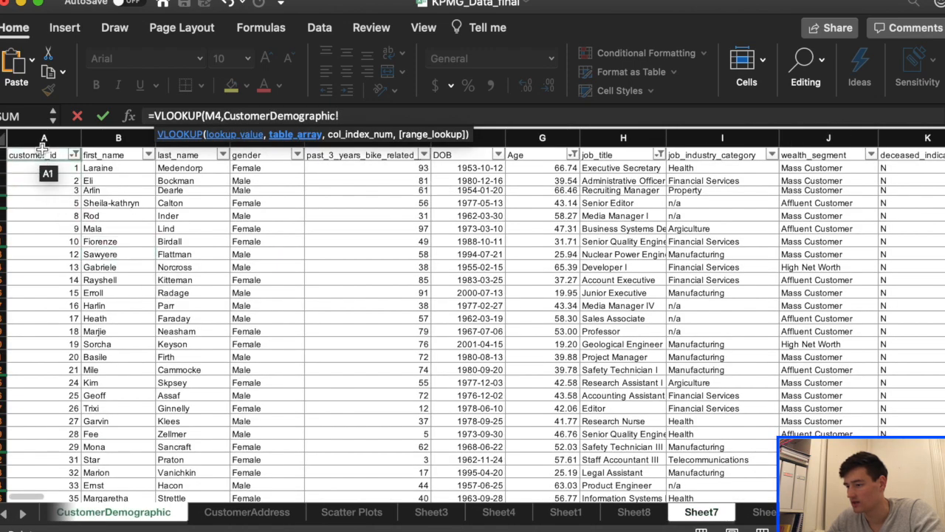
{"action": "left_click_drag", "start_coordinate": [44, 138], "coordinate": [367, 138]}
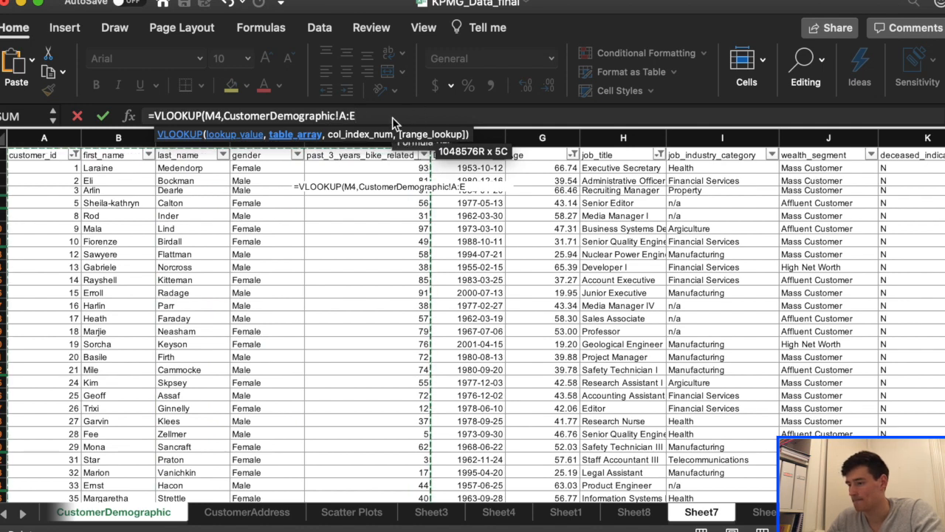
{"action": "key", "text": "F4"}
{"action": "type", "text": ","}
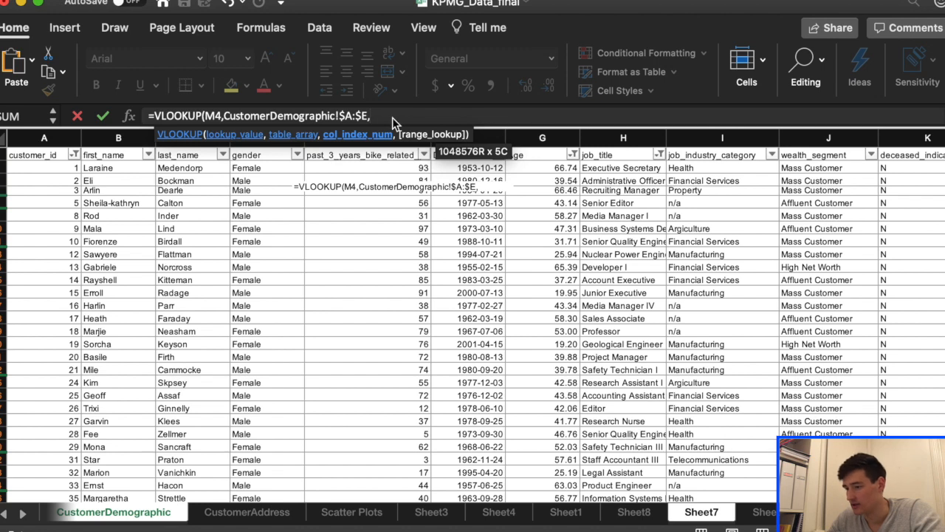
{"action": "type", "text": "2,"}
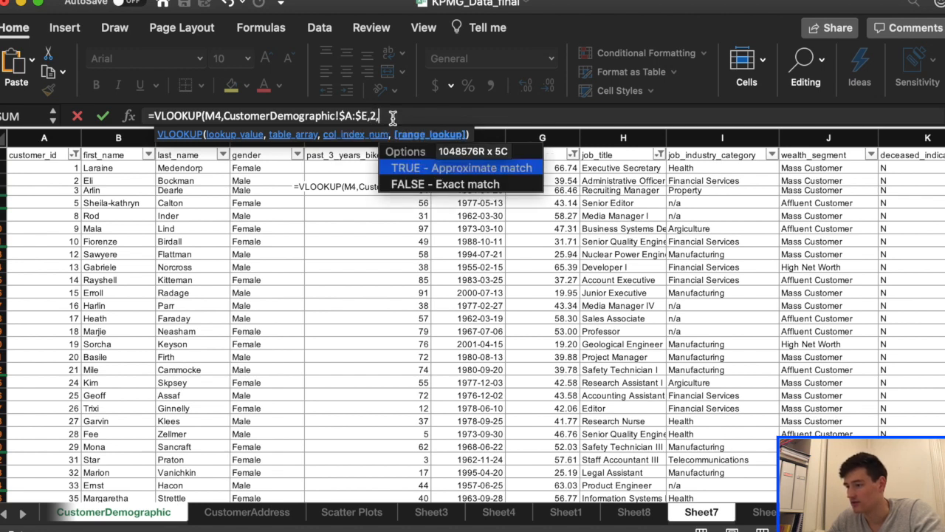
{"action": "type", "text": "FALSE"}
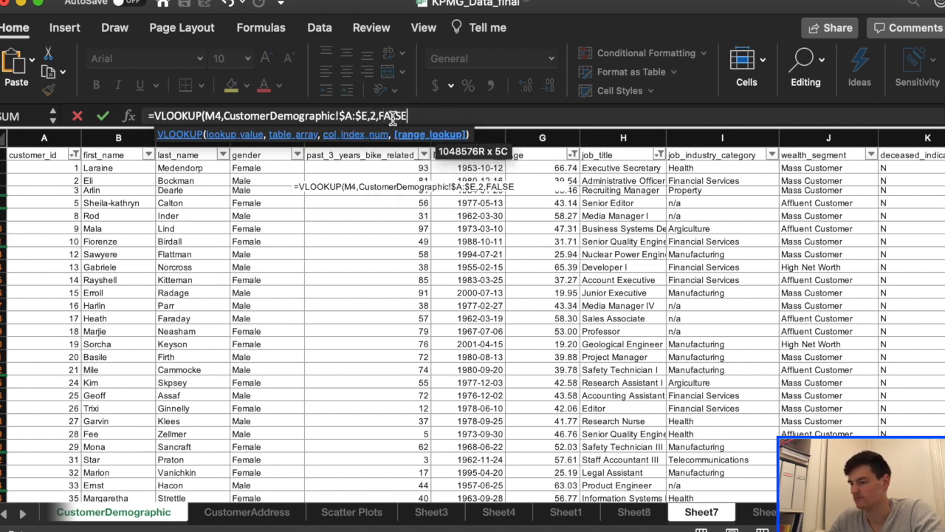
{"action": "key", "text": "Return"}
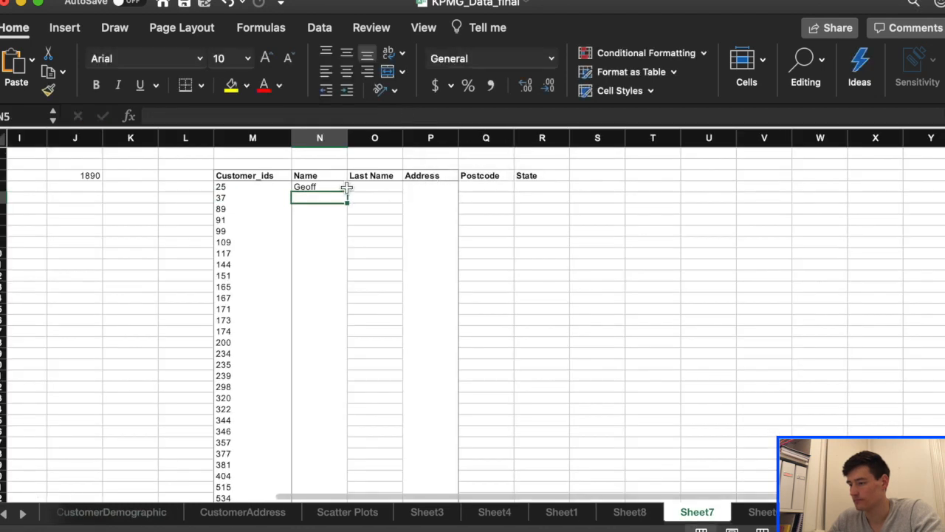
Fill the N4 lookup formula down the Name column for all customer IDs
{"action": "left_click", "coordinate": [341, 187]}
{"action": "double_click", "coordinate": [347, 192]}
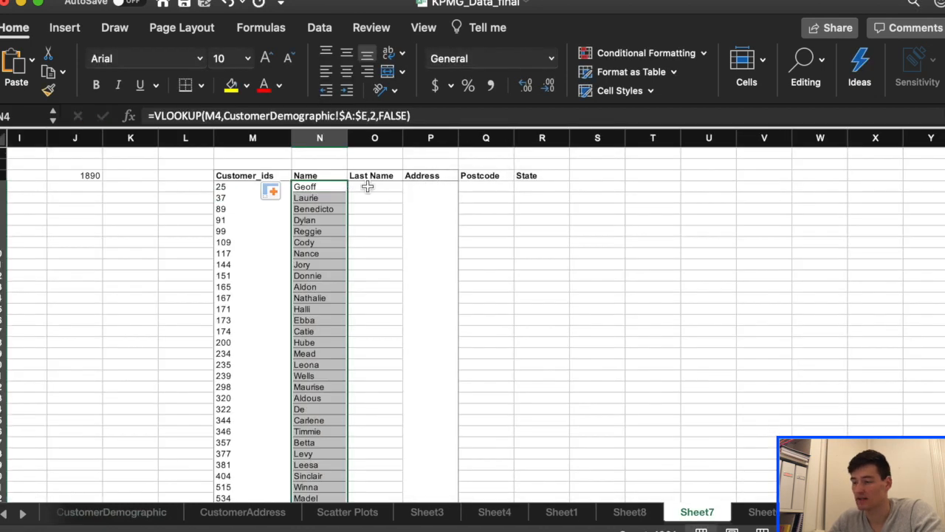
{"action": "left_click", "coordinate": [367, 187]}
{"action": "left_click", "coordinate": [332, 187]}
{"action": "left_click", "coordinate": [369, 195]}
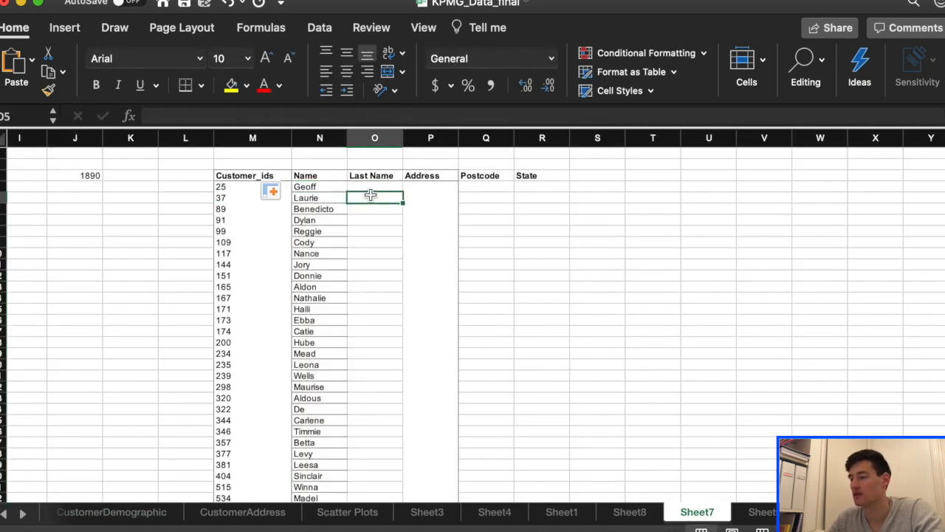
Copy the N4 formula to O4 and change it to =VLOOKUP(M4,CustomerDemographic!$A:$E,3,FALSE) for the last name
{"action": "left_click", "coordinate": [323, 187]}
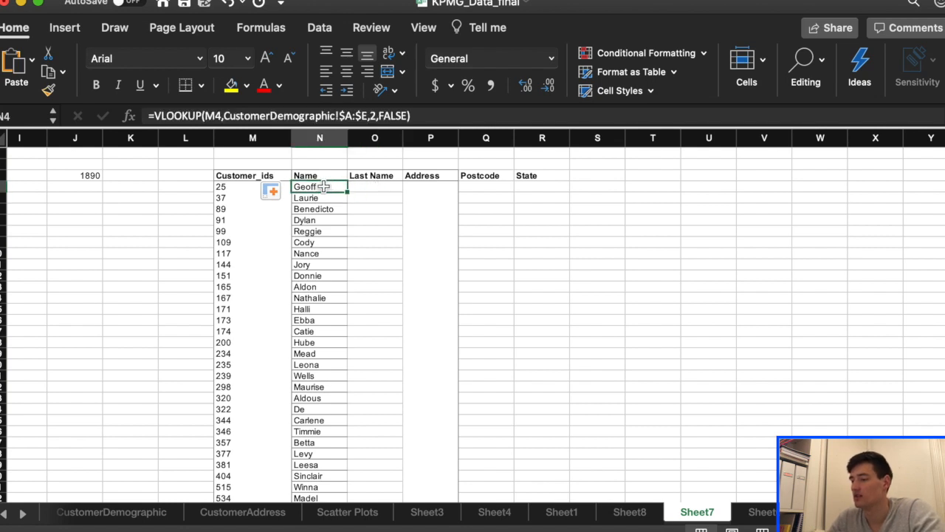
{"action": "left_click_drag", "start_coordinate": [345, 187], "coordinate": [379, 189]}
{"action": "left_click", "coordinate": [343, 187]}
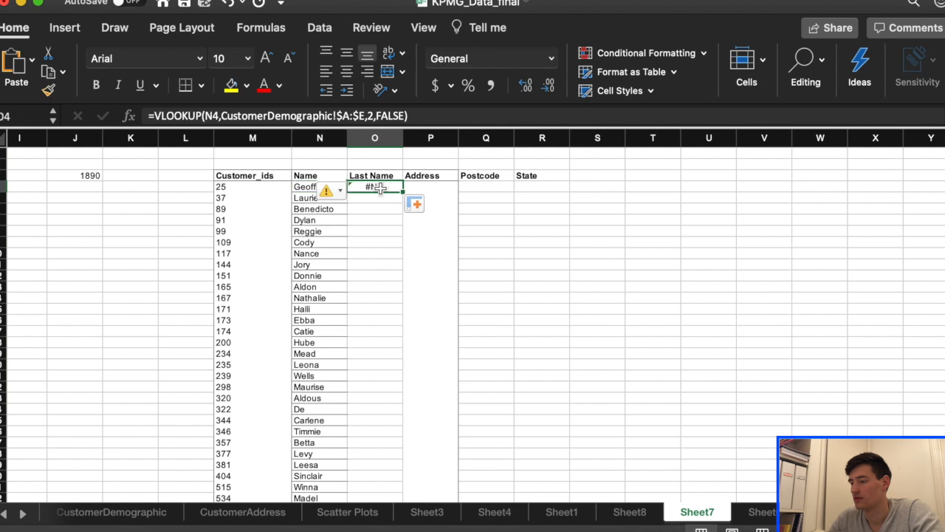
{"action": "double_click", "coordinate": [212, 116]}
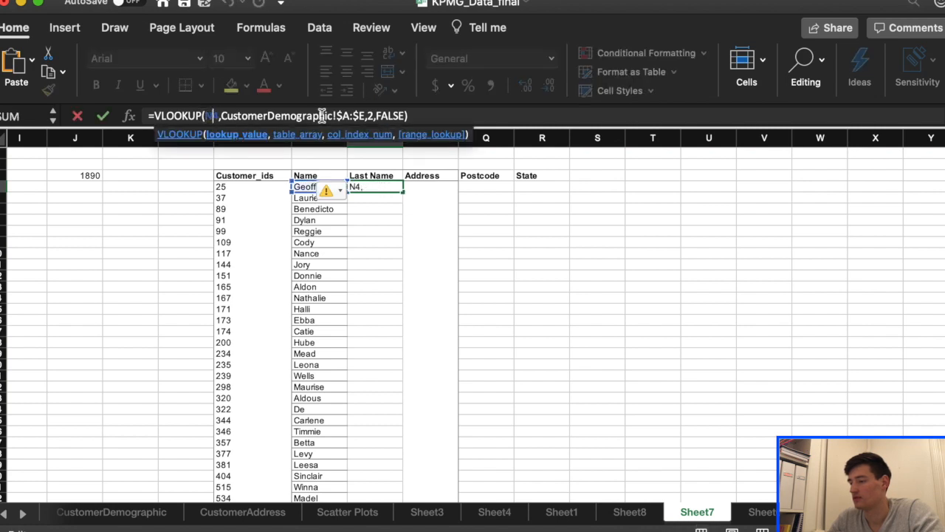
{"action": "type", "text": "4"}
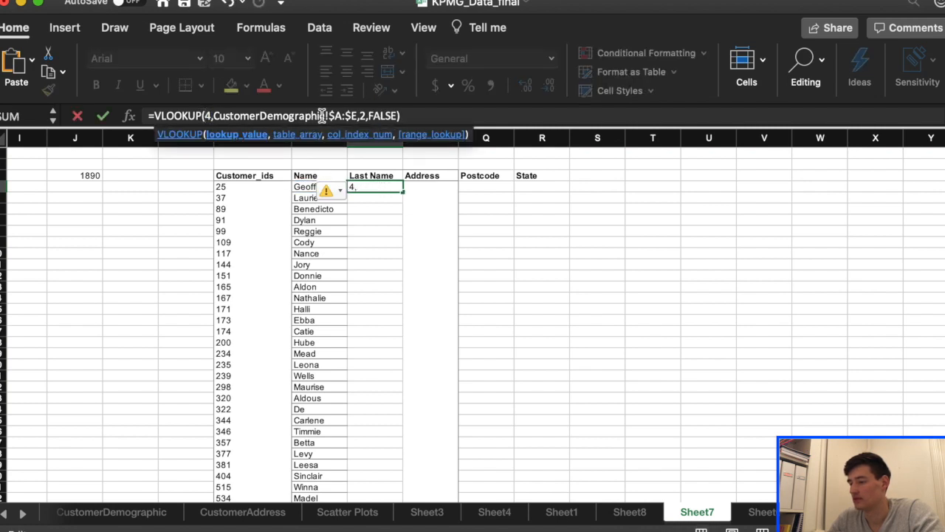
{"action": "type", "text": "M"}
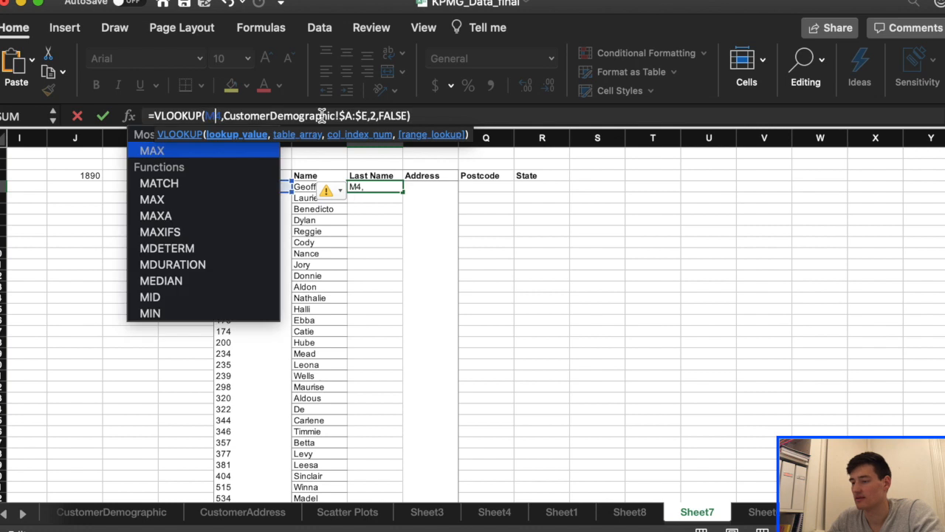
{"action": "left_click", "coordinate": [378, 116]}
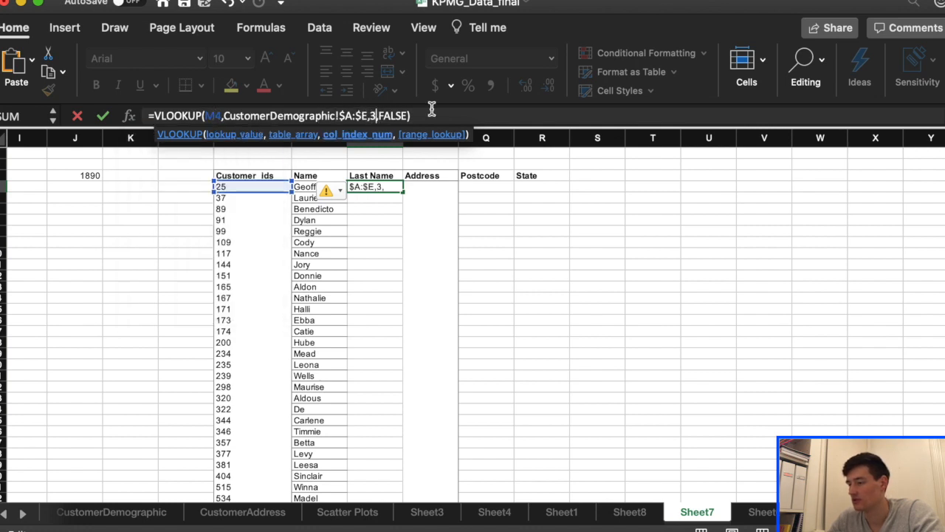
{"action": "key", "text": "Return"}
Fill the O4 formula down the Last Name column and autofit column O to its contents
{"action": "left_click", "coordinate": [384, 189]}
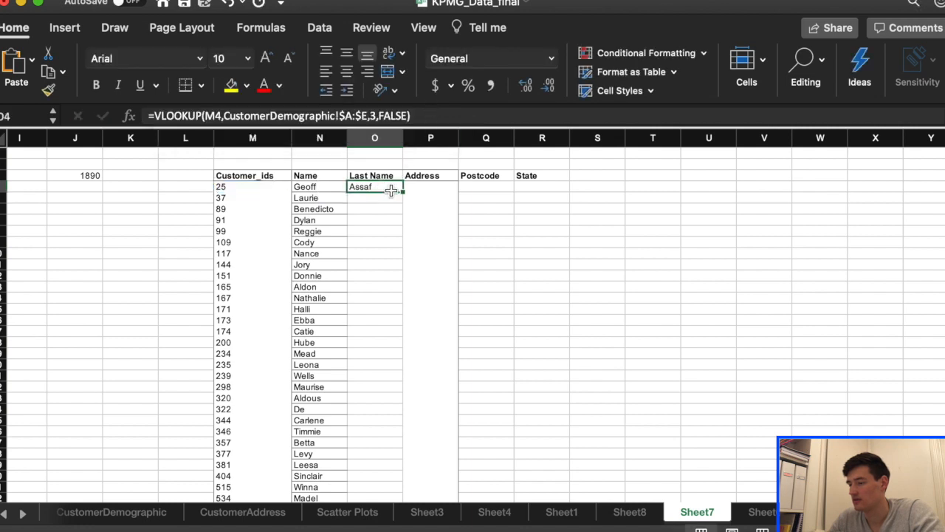
{"action": "double_click", "coordinate": [404, 192]}
{"action": "left_click", "coordinate": [440, 189]}
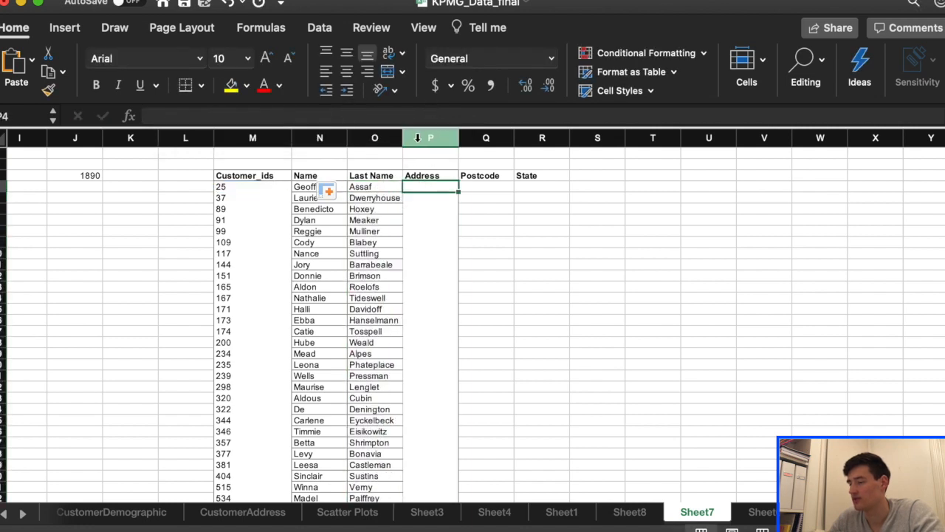
{"action": "double_click", "coordinate": [405, 138]}
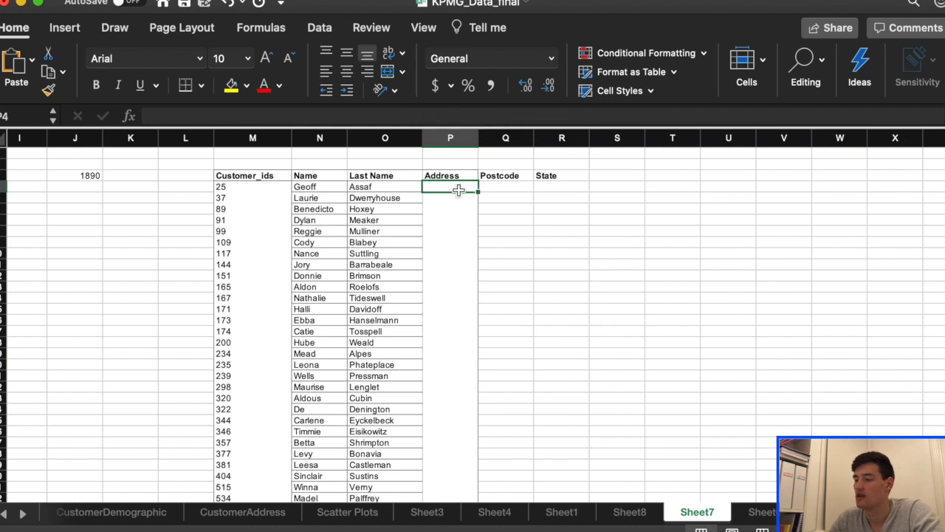
Enter =VLOOKUP(M4,CustomerAddress!$A:$F,2,FALSE) in P4 to look up the customer's address
{"action": "type", "text": "=VL"}
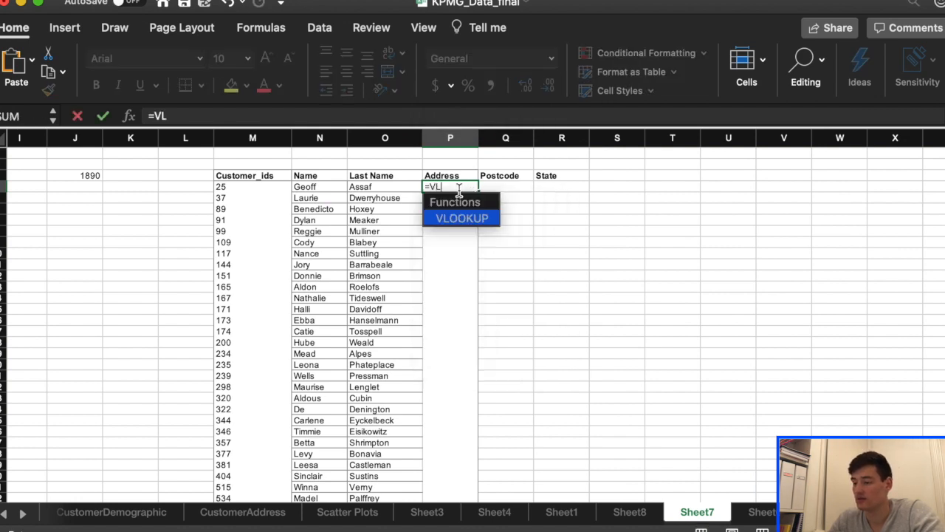
{"action": "key", "text": "Tab"}
{"action": "left_click", "coordinate": [233, 188]}
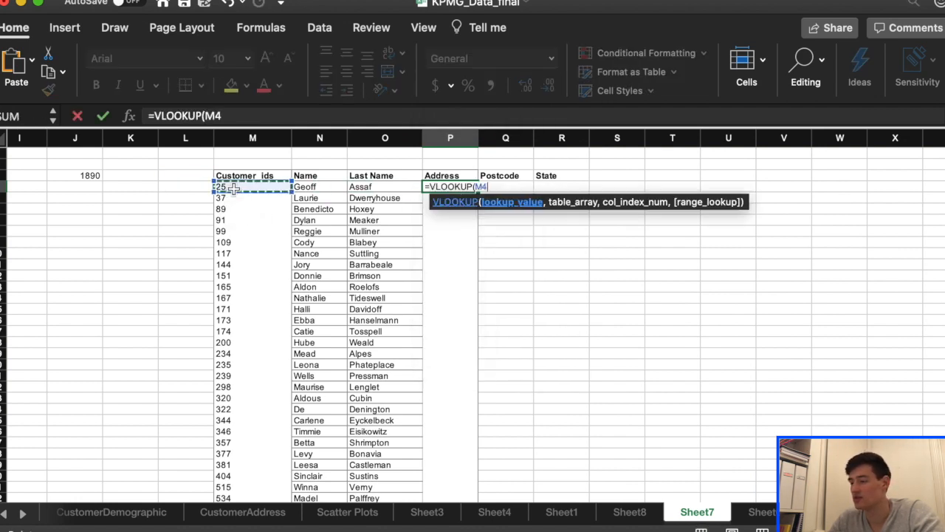
{"action": "type", "text": ","}
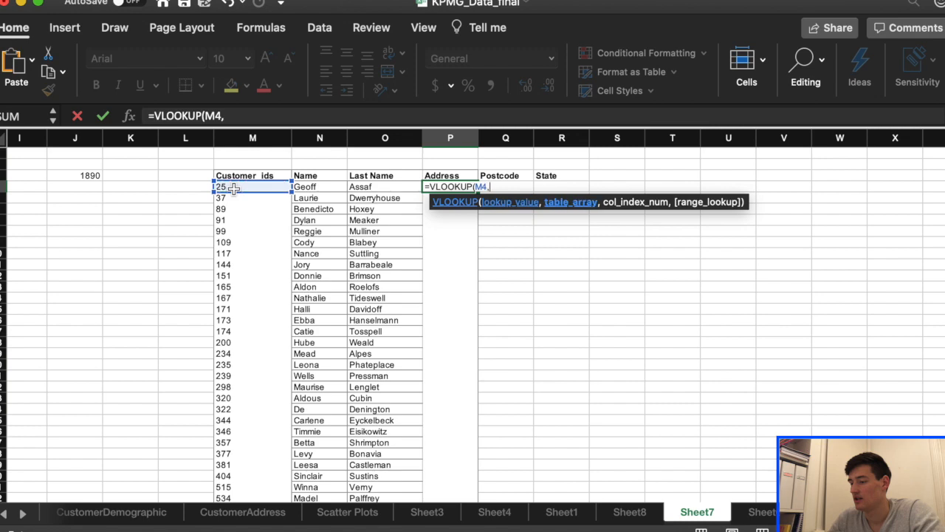
{"action": "left_click", "coordinate": [247, 512]}
{"action": "left_click_drag", "start_coordinate": [45, 138], "coordinate": [460, 149]}
{"action": "key", "text": "F4"}
{"action": "type", "text": ","}
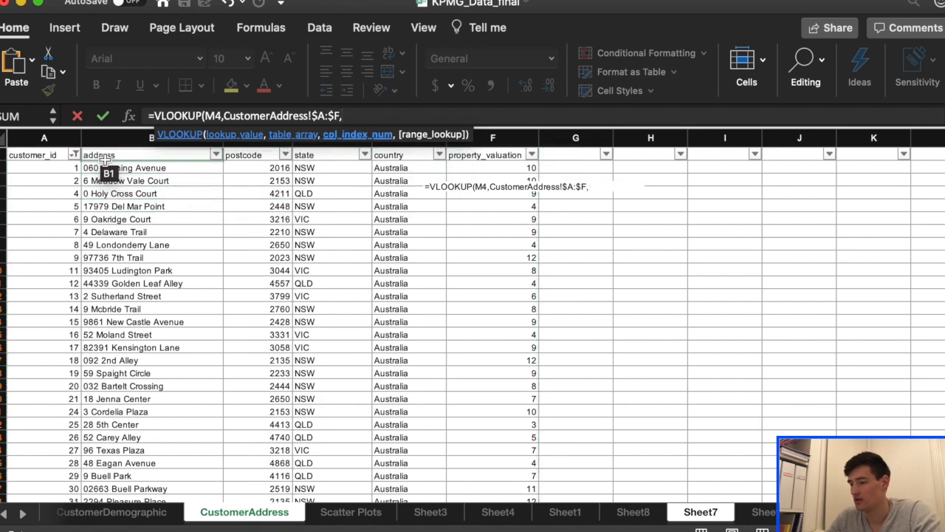
{"action": "type", "text": "2,"}
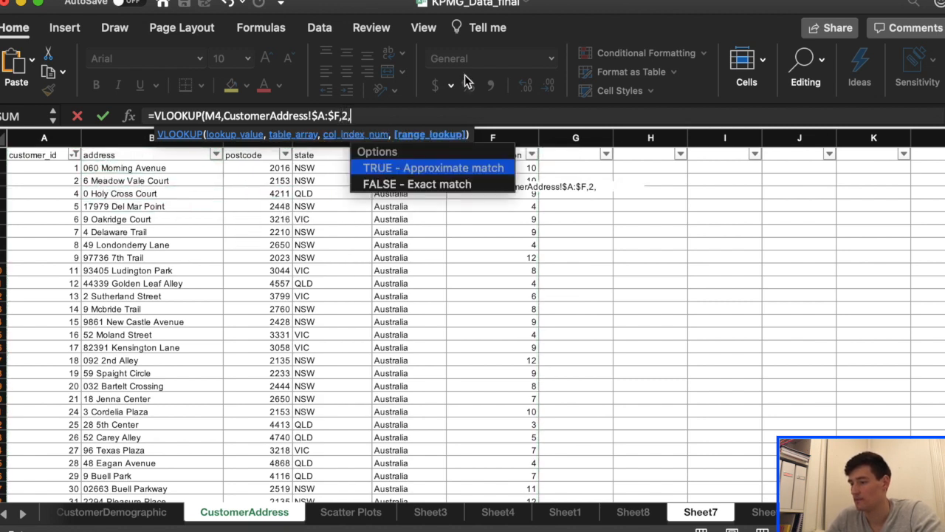
{"action": "key", "text": "Down"}
{"action": "key", "text": "Tab"}
{"action": "type", "text": ")"}
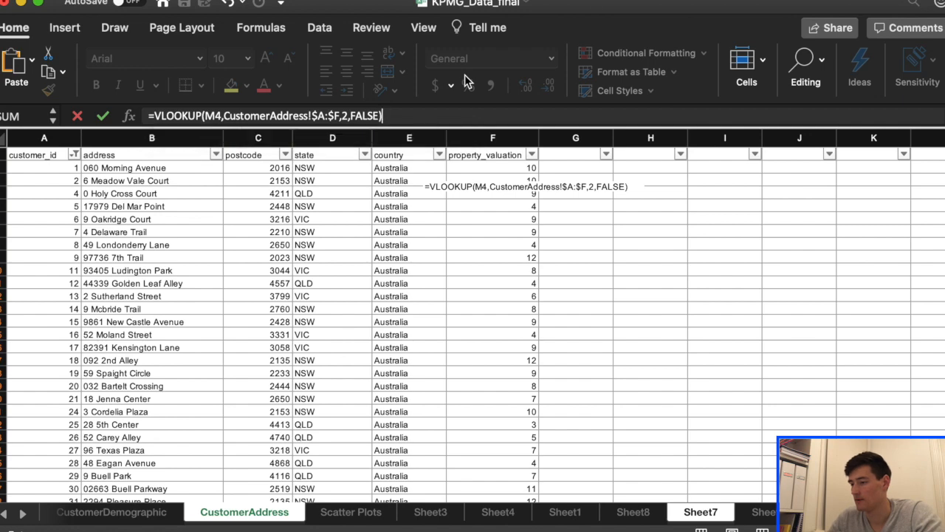
{"action": "key", "text": "Return"}
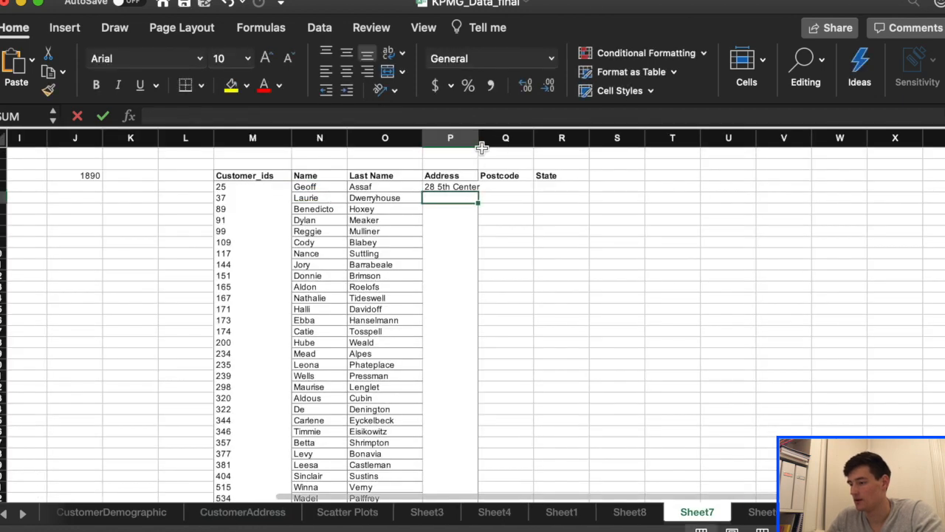
Widen column P and fill the P4 lookup formula down the Address column
{"action": "left_click_drag", "start_coordinate": [479, 138], "coordinate": [505, 141]}
{"action": "left_click", "coordinate": [480, 186]}
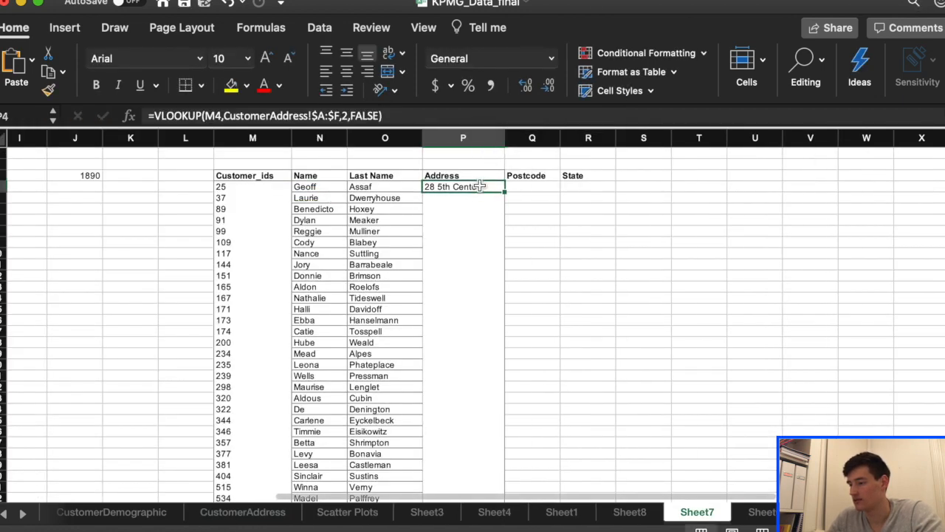
{"action": "double_click", "coordinate": [504, 191]}
{"action": "key", "text": "Right"}
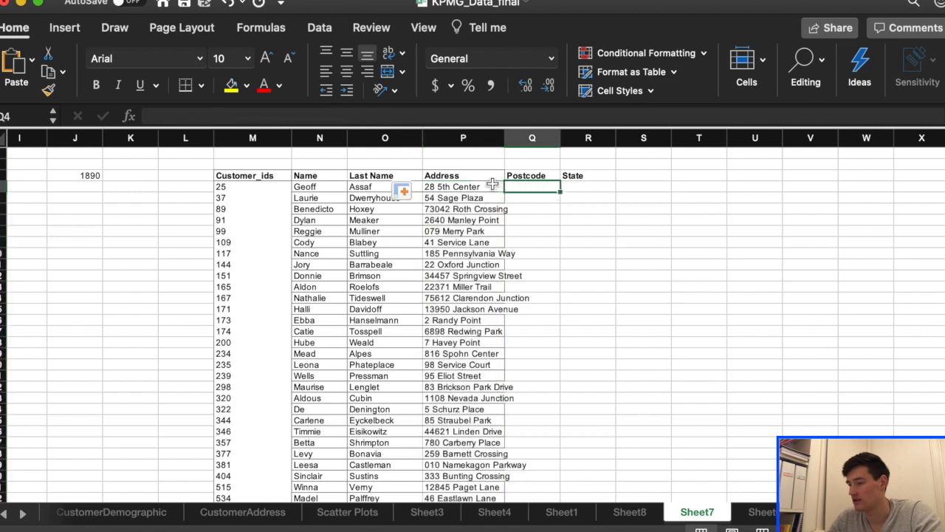
Copy the P4 formula into Q4 and change it to =VLOOKUP(M4,CustomerAddress!$A:$F,3,FALSE) for the postcode
{"action": "left_click", "coordinate": [495, 190]}
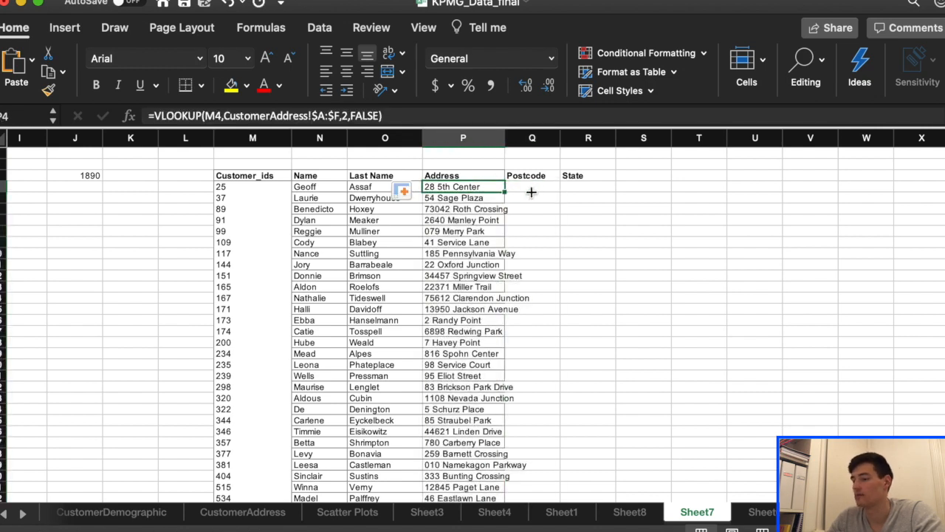
{"action": "left_click_drag", "start_coordinate": [505, 191], "coordinate": [541, 187]}
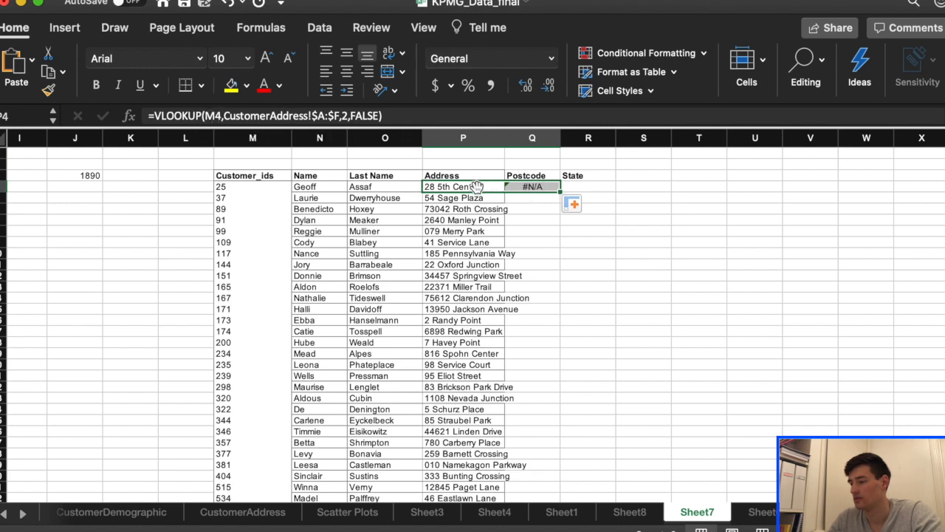
{"action": "left_click", "coordinate": [532, 186]}
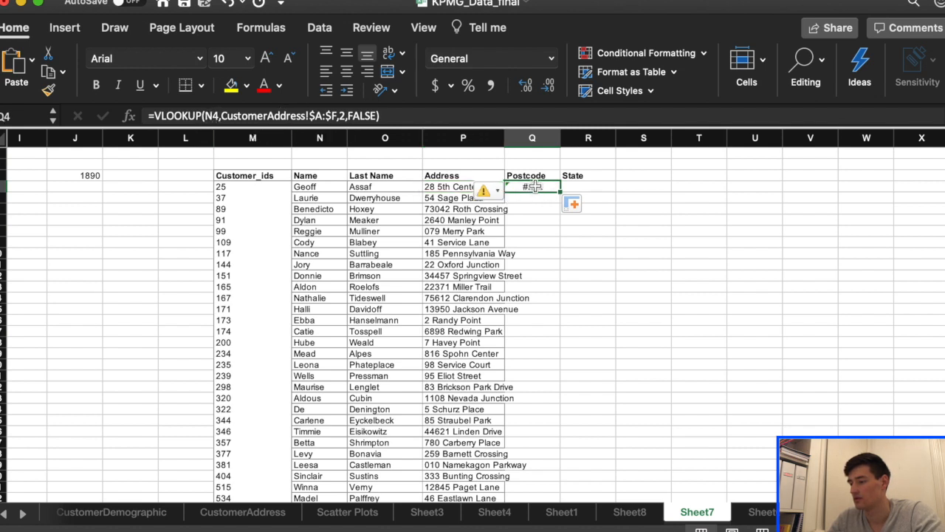
{"action": "double_click", "coordinate": [208, 117]}
{"action": "type", "text": "M"}
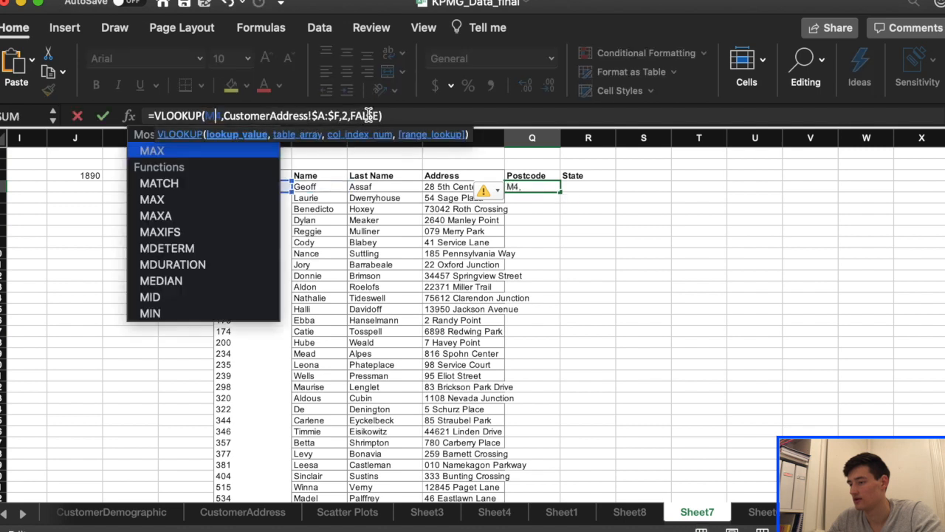
{"action": "left_click", "coordinate": [347, 116]}
{"action": "key", "text": "BackSpace"}
{"action": "type", "text": "3"}
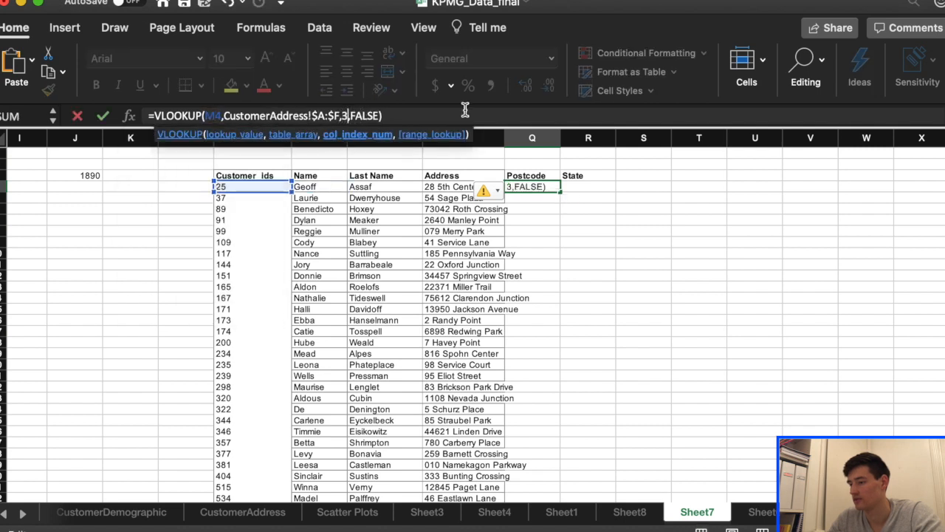
{"action": "key", "text": "Return"}
Fill the Q4 lookup formula down the Postcode column and widen column Q to 13.50
{"action": "left_click", "coordinate": [554, 187]}
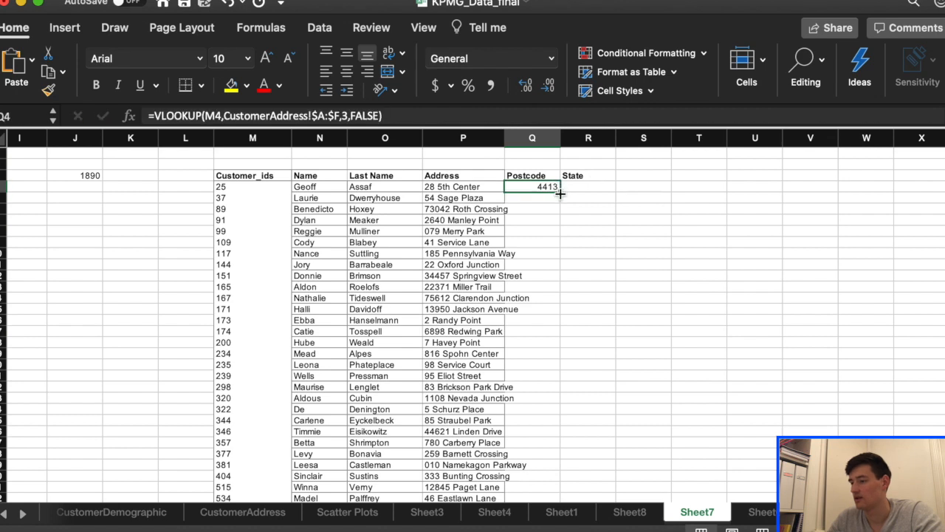
{"action": "double_click", "coordinate": [559, 192]}
{"action": "left_click_drag", "start_coordinate": [560, 137], "coordinate": [579, 138]}
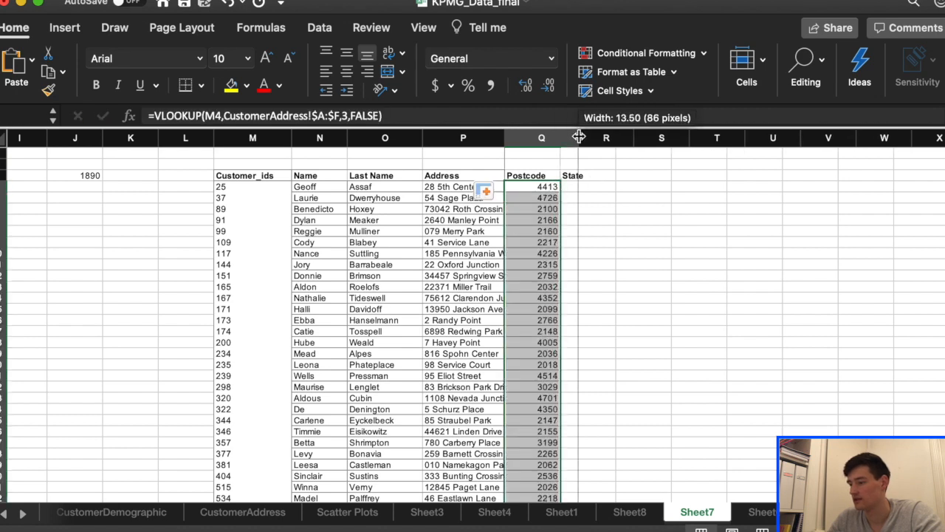
Copy the postcode lookup formula from Q4 into R4 under State
{"action": "left_click", "coordinate": [595, 186]}
{"action": "left_click", "coordinate": [574, 189]}
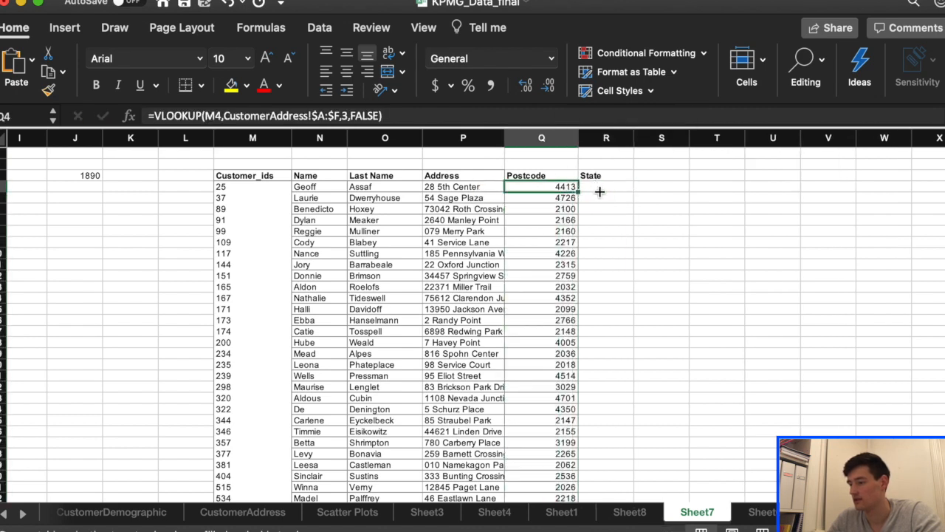
{"action": "left_click_drag", "start_coordinate": [580, 191], "coordinate": [606, 191]}
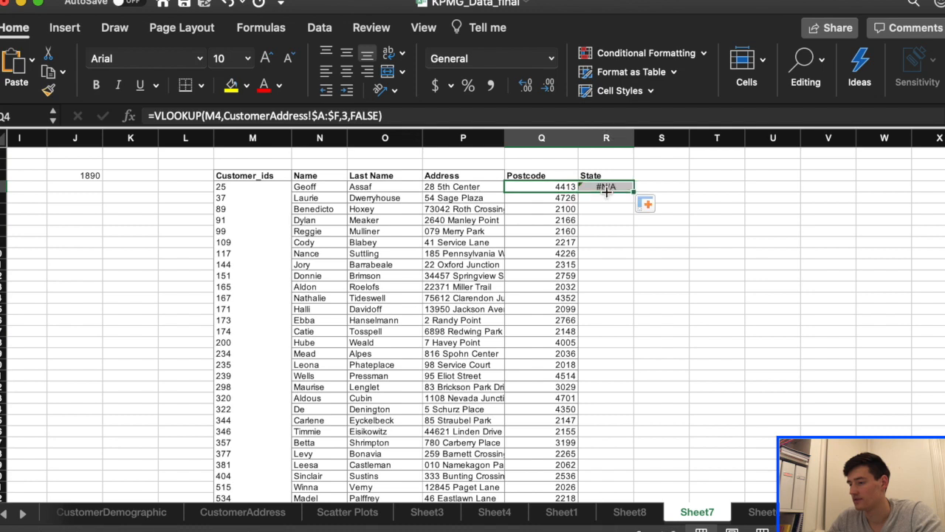
Check the position of the state column on the CustomerAddress sheet and return to Sheet7
{"action": "left_click", "coordinate": [249, 511]}
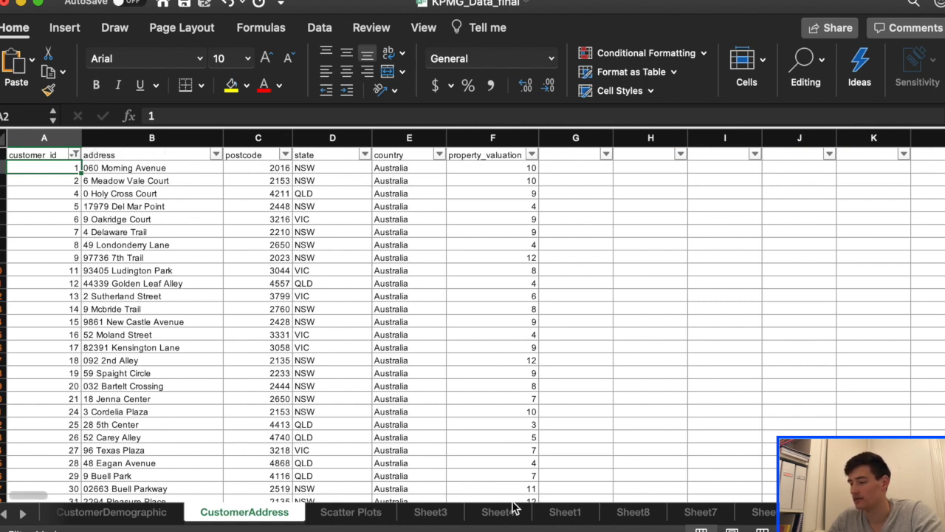
{"action": "left_click", "coordinate": [565, 512]}
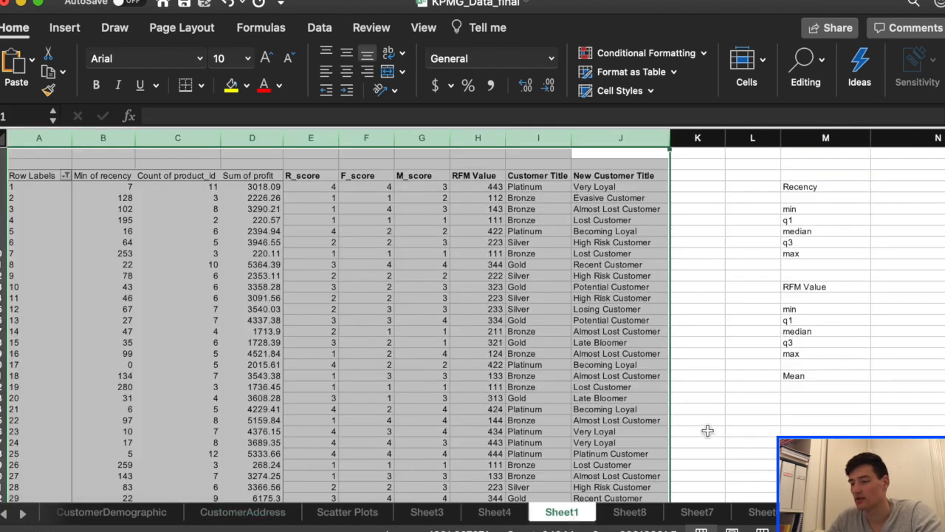
{"action": "scroll", "coordinate": [728, 387], "scroll_direction": "right", "scroll_amount": 10}
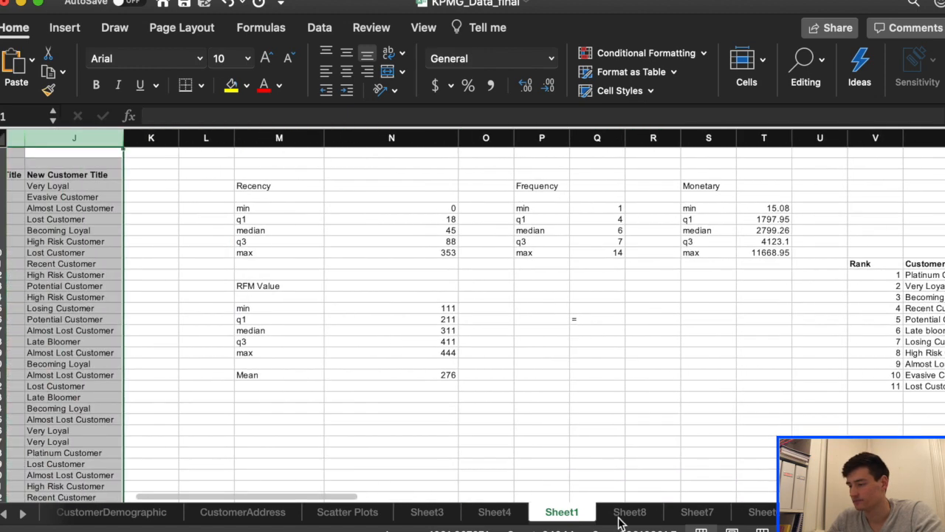
{"action": "left_click", "coordinate": [629, 513]}
{"action": "left_click", "coordinate": [697, 512]}
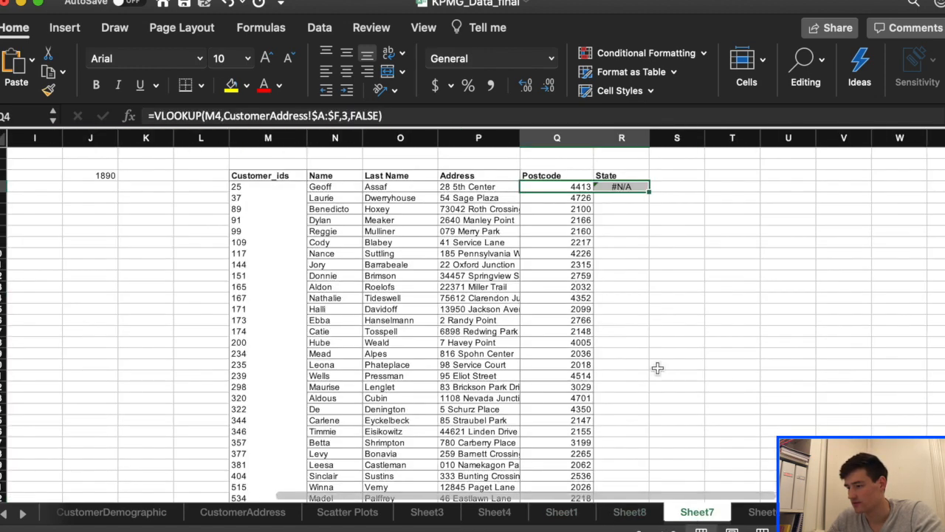
Change the R4 formula to =VLOOKUP(M4,CustomerAddress!$A:$F,4,FALSE) to look up the customer's state
{"action": "left_click_drag", "start_coordinate": [626, 186], "coordinate": [626, 187]}
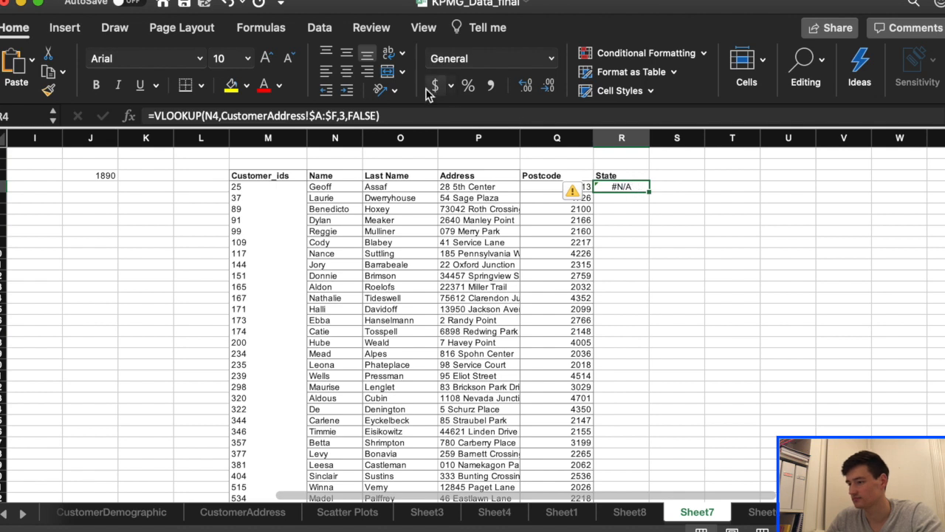
{"action": "left_click", "coordinate": [341, 115]}
{"action": "type", "text": ",3"}
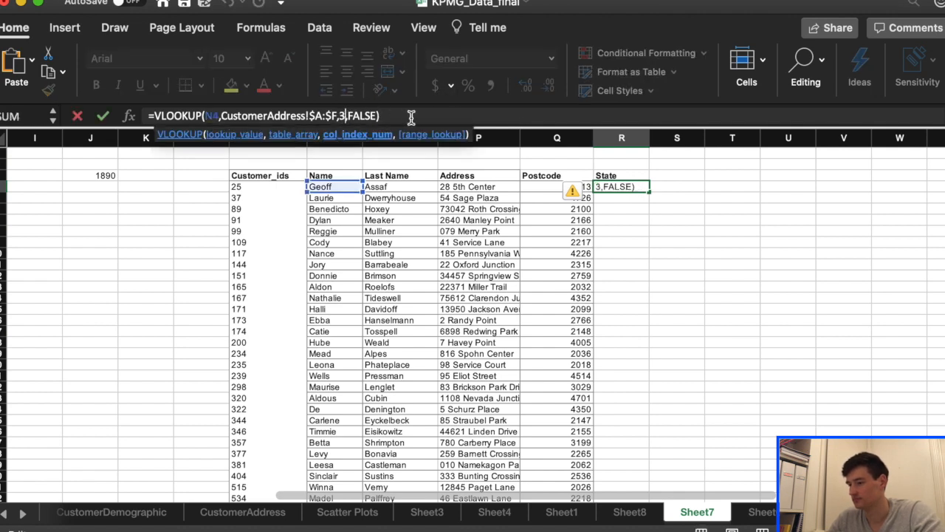
{"action": "key", "text": "Return"}
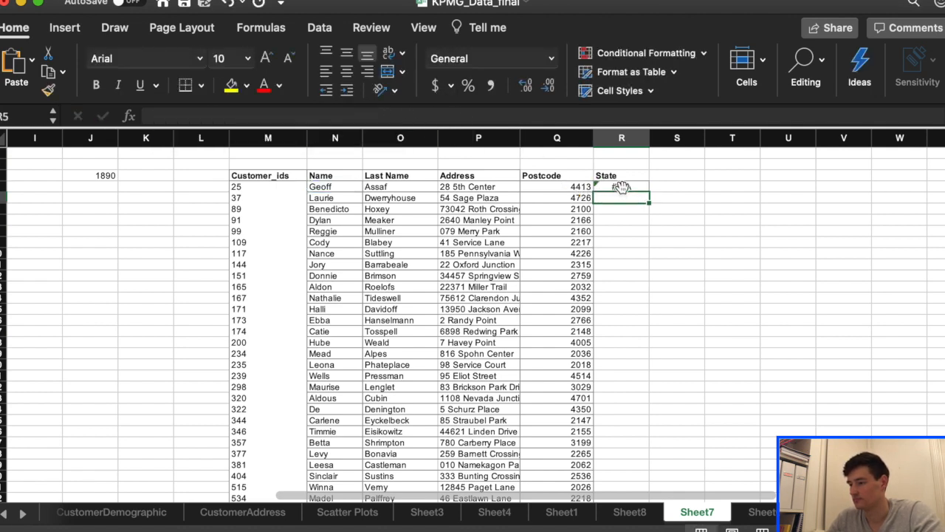
{"action": "left_click", "coordinate": [622, 187]}
{"action": "left_click", "coordinate": [209, 116]}
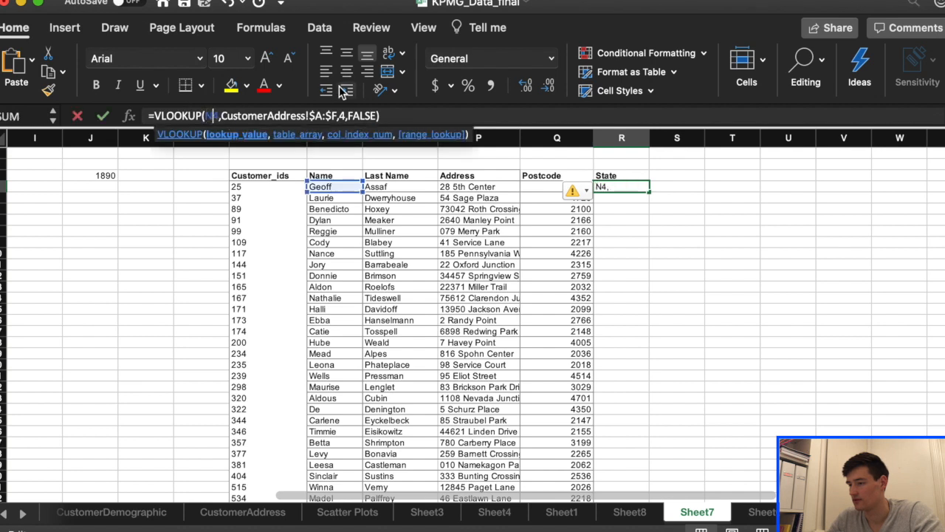
{"action": "key", "text": "BackSpace"}
{"action": "type", "text": "M"}
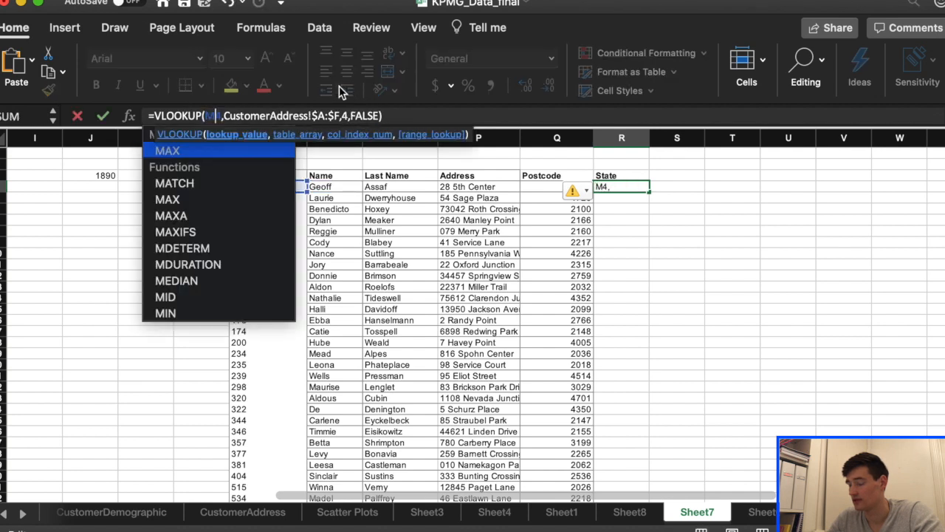
Fill the R4 lookup formula down the State column for all listed customers
{"action": "left_click", "coordinate": [646, 187]}
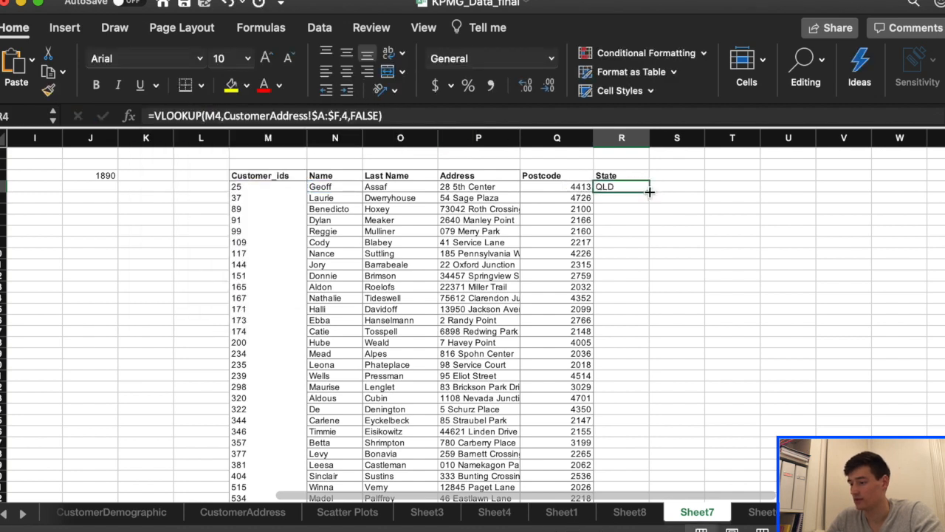
{"action": "double_click", "coordinate": [649, 192]}
{"action": "scroll", "coordinate": [643, 359], "scroll_direction": "left", "scroll_amount": 1}
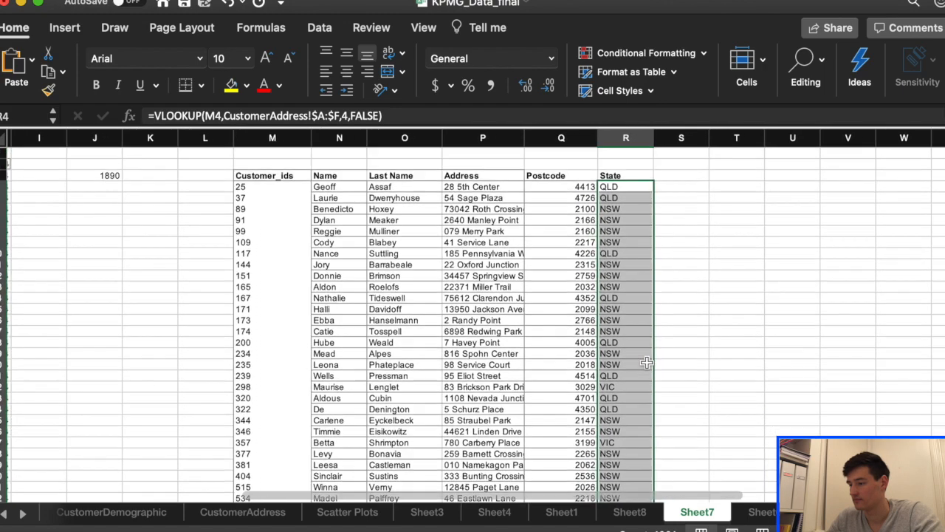
{"action": "left_click", "coordinate": [730, 230]}
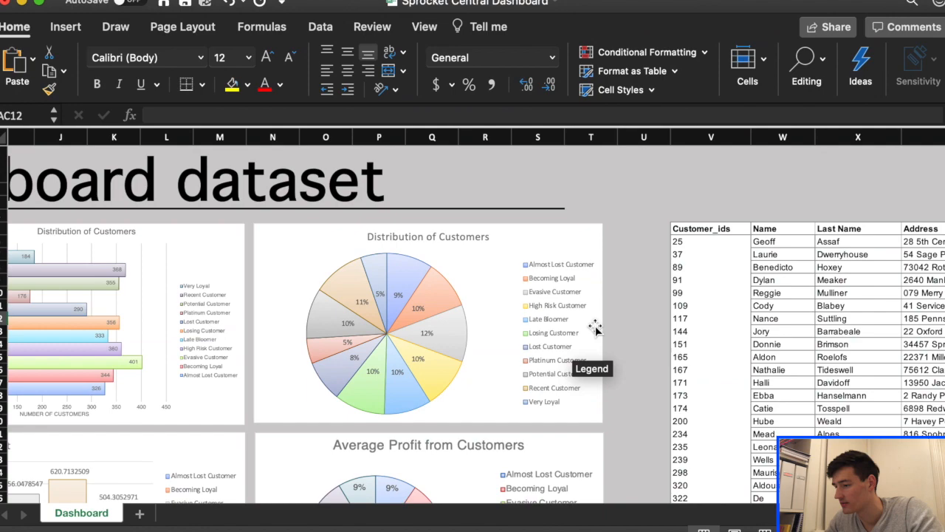
Switch to the Sprocket Central Dashboard workbook and examine the customer table beside the charts
{"action": "scroll", "coordinate": [597, 327], "scroll_direction": "right", "scroll_amount": 5}
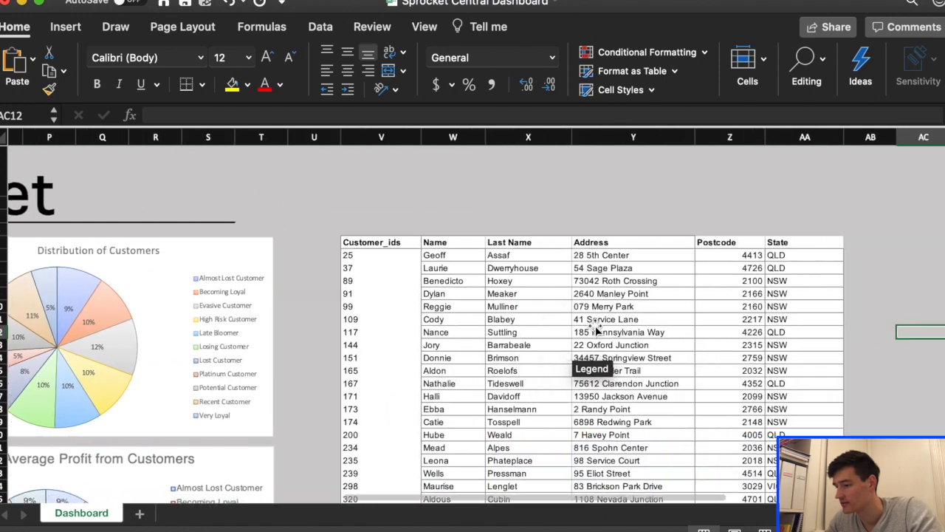
{"action": "scroll", "coordinate": [597, 327], "scroll_direction": "down", "scroll_amount": 1}
{"action": "left_click", "coordinate": [487, 201]}
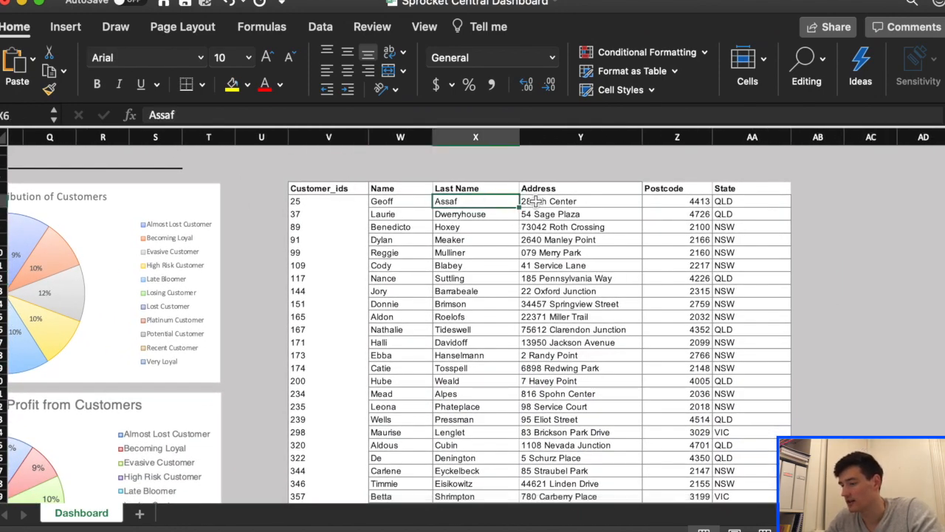
{"action": "scroll", "coordinate": [633, 234], "scroll_direction": "up", "scroll_amount": 3}
Open the blank cell X3 above the dashboard's customer table for text entry
{"action": "left_click", "coordinate": [310, 214]}
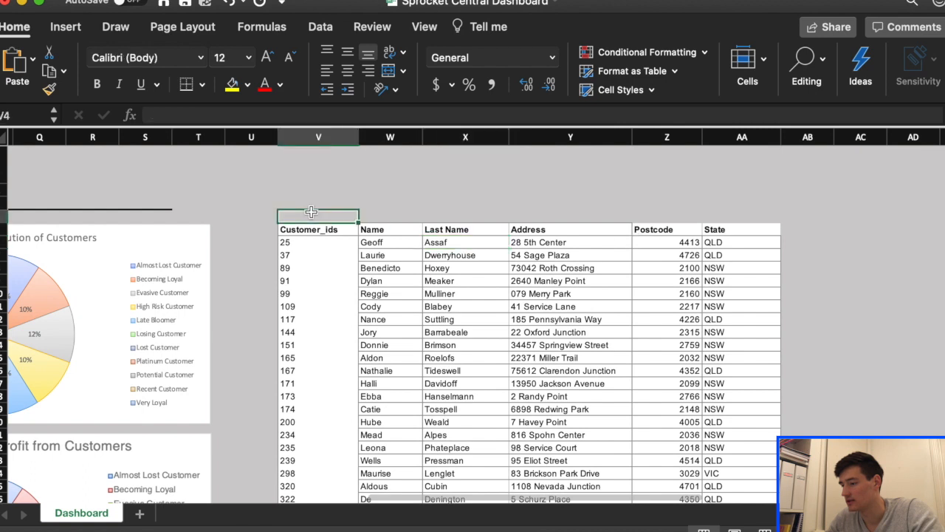
{"action": "double_click", "coordinate": [310, 216]}
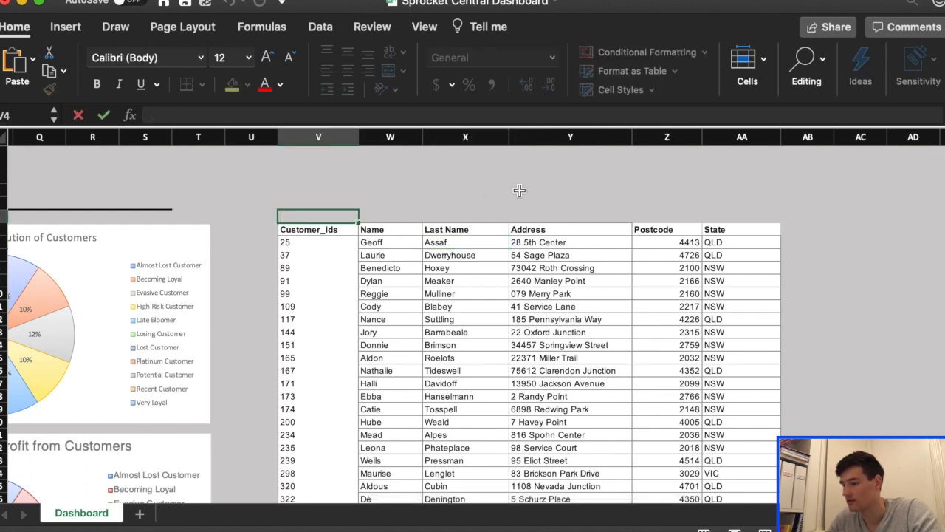
{"action": "left_click", "coordinate": [435, 204]}
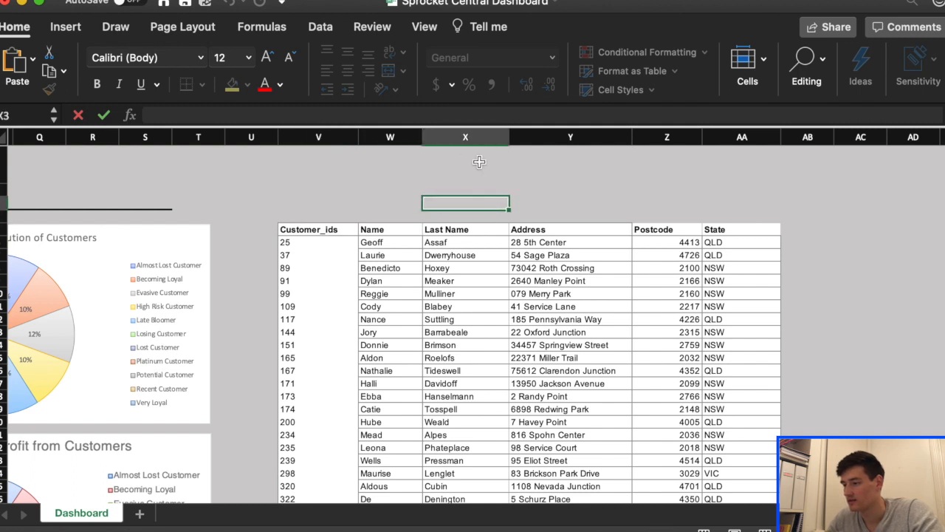